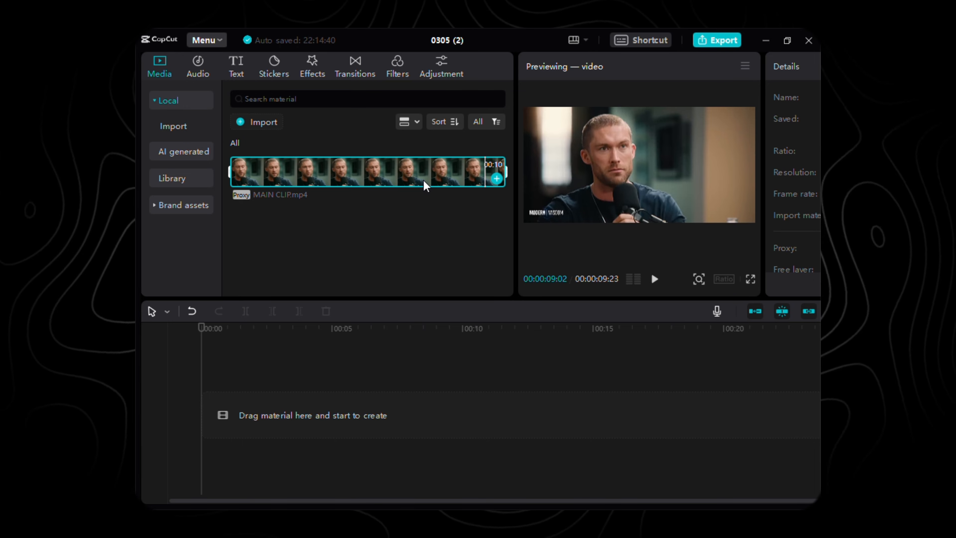
Add MAIN CLIP.mp4 to the start of the timeline and separate its audio onto its own track.
{"action": "left_click_drag", "start_coordinate": [426, 185], "coordinate": [362, 417]}
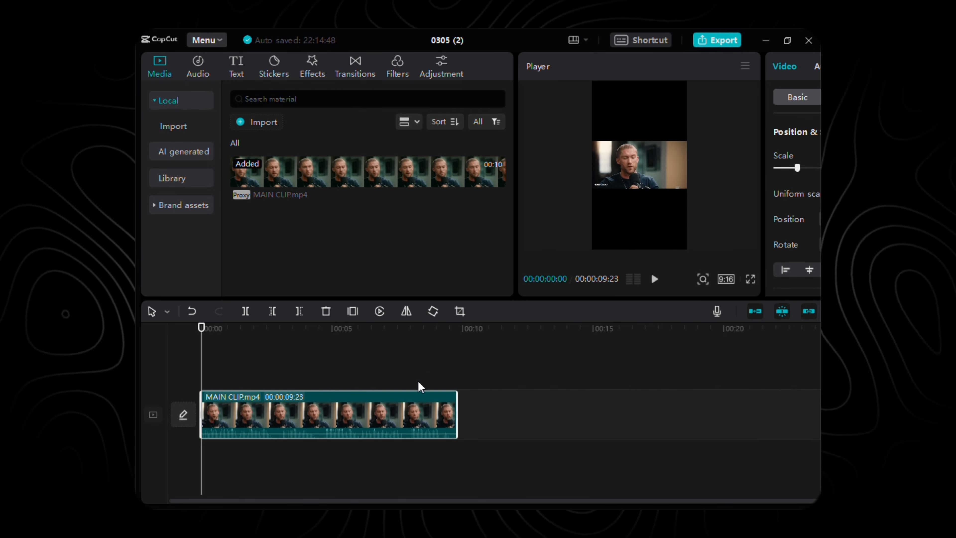
{"action": "key", "text": "ctrl+shift+s"}
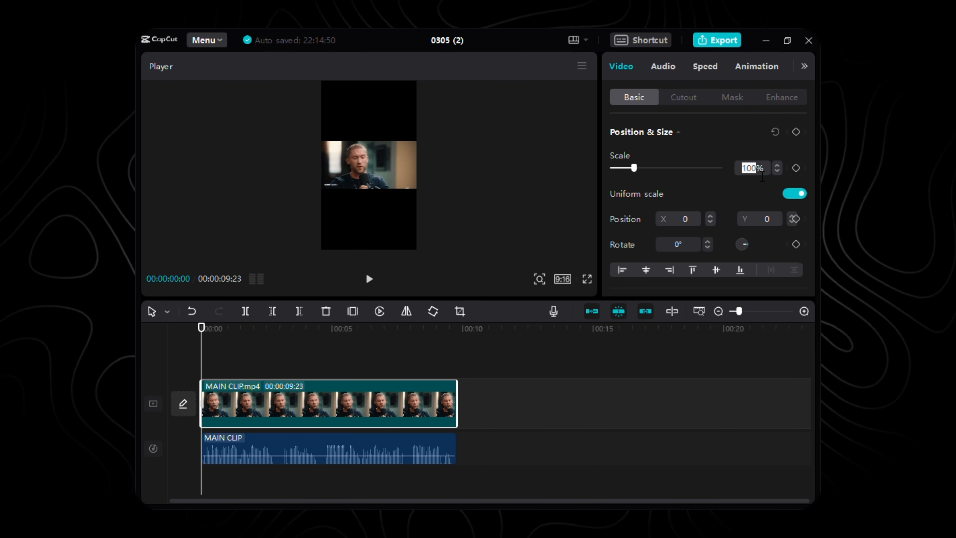
Set the main clip's scale to 355% and its X position to 905 so it fills the 9:16 frame.
{"action": "type", "text": "355"}
{"action": "key", "text": "Return"}
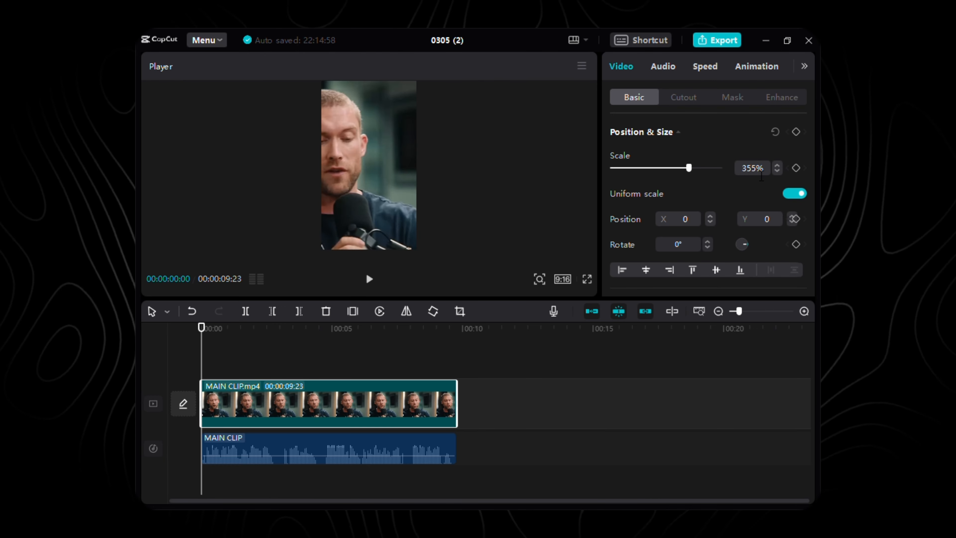
{"action": "left_click", "coordinate": [685, 220]}
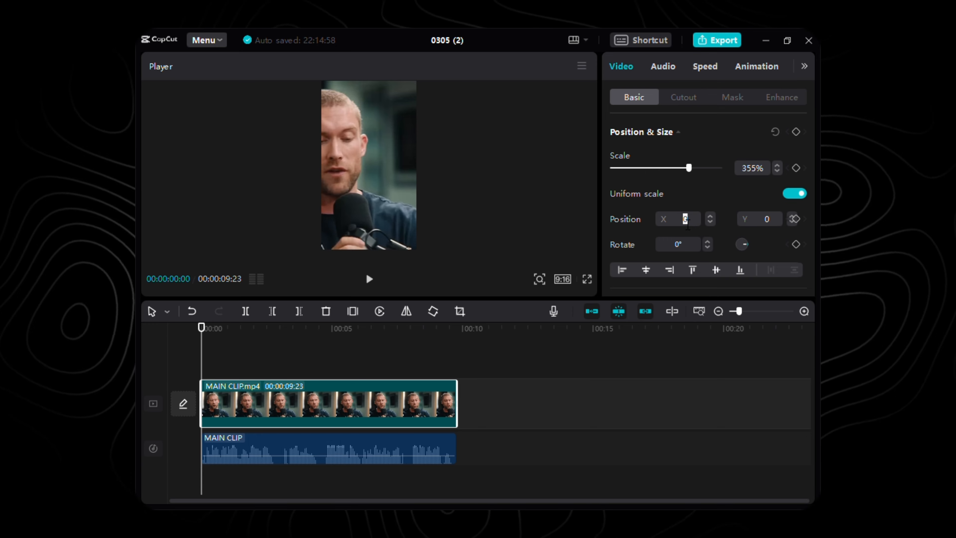
{"action": "type", "text": "90"}
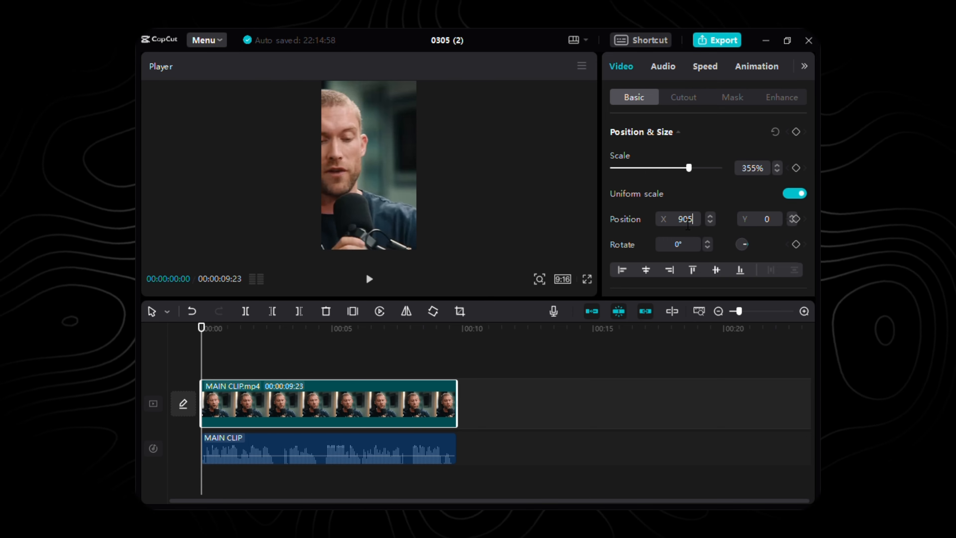
{"action": "type", "text": "5"}
{"action": "key", "text": "Return"}
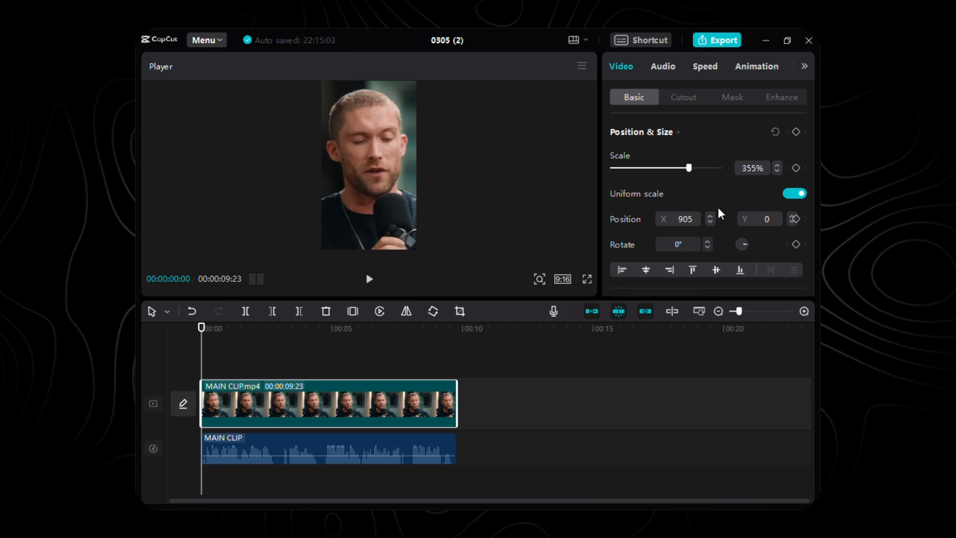
Move the playhead to the end of the clip, deselect it and open the project settings for modification.
{"action": "left_click", "coordinate": [565, 327]}
{"action": "left_click", "coordinate": [624, 354]}
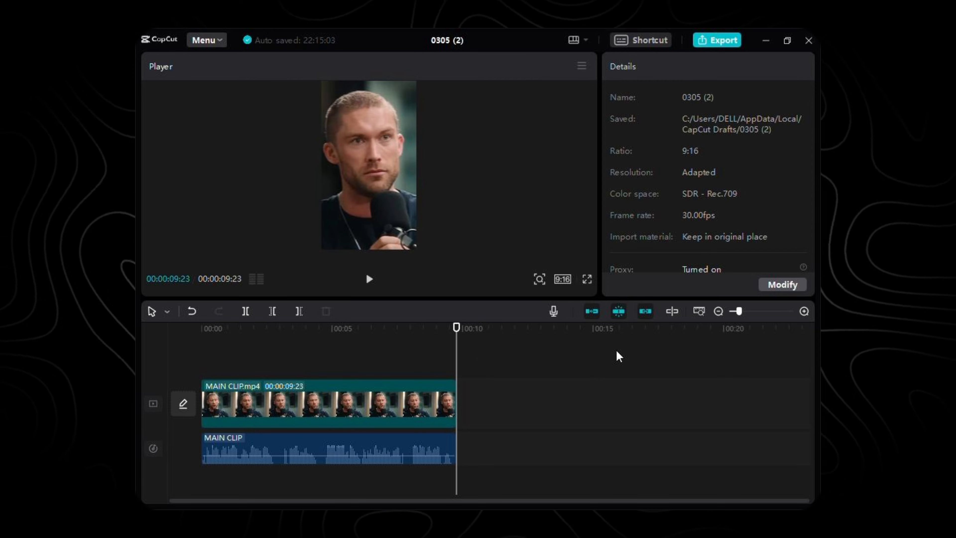
{"action": "left_click", "coordinate": [780, 285]}
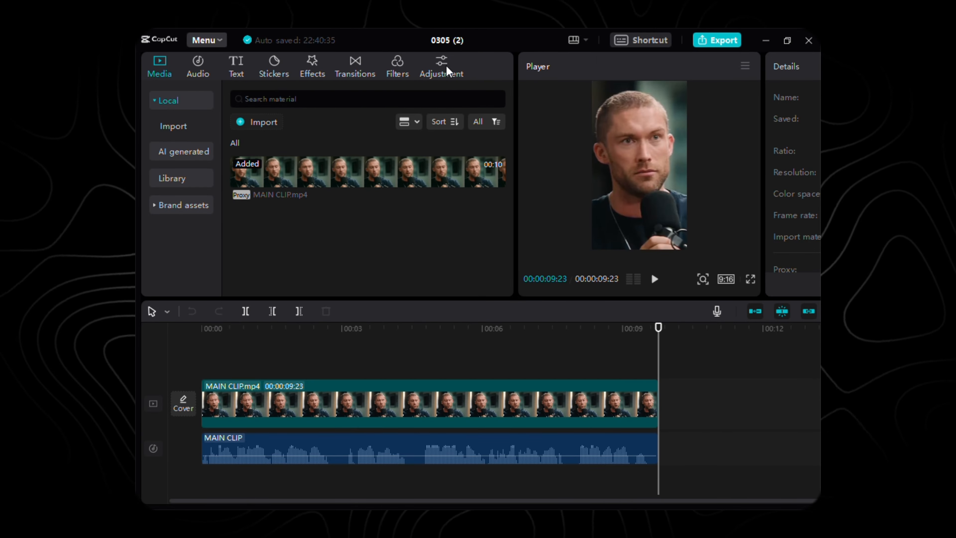
Add a custom adjustment layer above the main clip and stretch it over the clip's full length.
{"action": "left_click", "coordinate": [448, 71]}
{"action": "left_click_drag", "start_coordinate": [259, 131], "coordinate": [215, 411]}
{"action": "left_click_drag", "start_coordinate": [343, 374], "coordinate": [659, 381]}
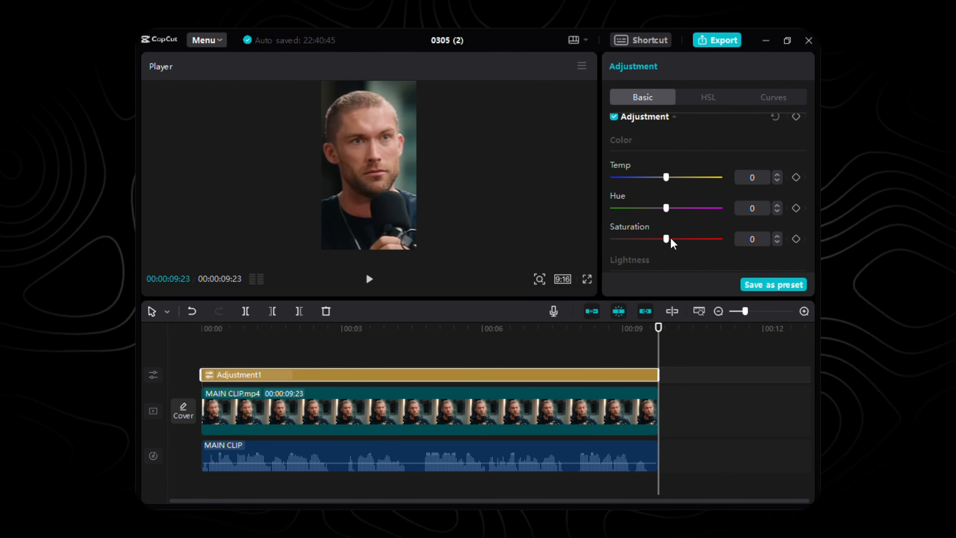
Set the adjustment layer's saturation to 15, brightness to -9 and highlight to -6.
{"action": "left_click_drag", "start_coordinate": [666, 239], "coordinate": [683, 239]}
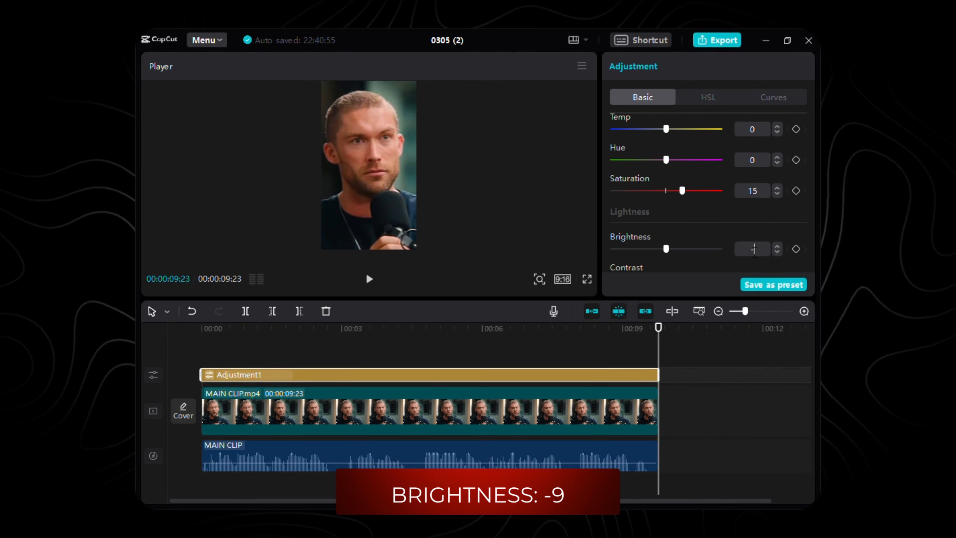
{"action": "left_click", "coordinate": [763, 266]}
{"action": "type", "text": "-"}
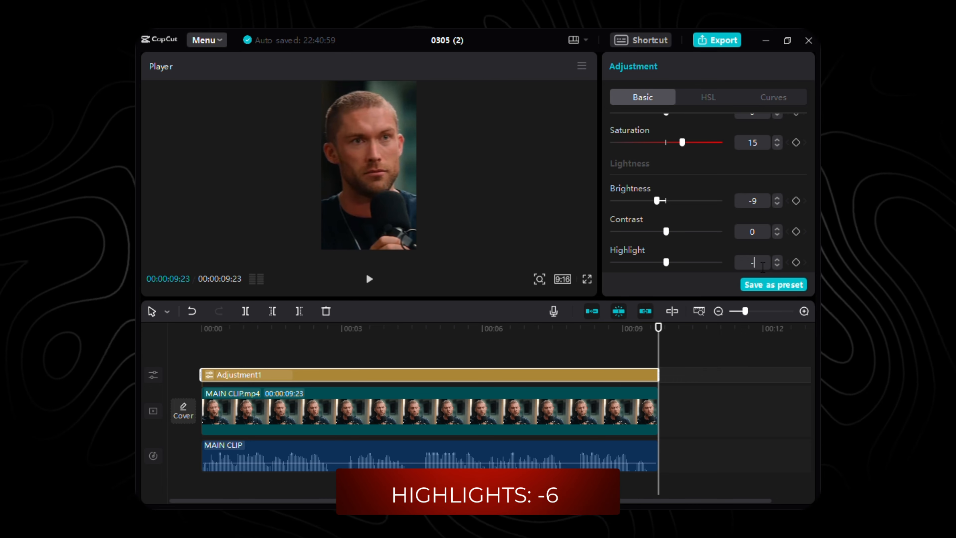
{"action": "type", "text": "6"}
Set the adjustment layer's whites to -11, blacks to -5 and illumination to 12.
{"action": "scroll", "coordinate": [763, 264], "scroll_direction": "down", "scroll_amount": 3}
{"action": "left_click", "coordinate": [764, 229]}
{"action": "type", "text": "-11"}
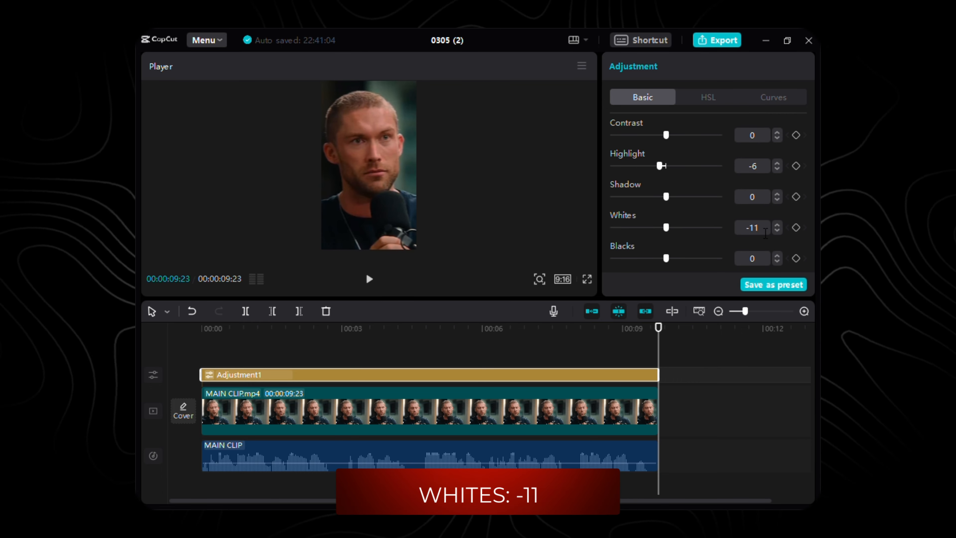
{"action": "left_click", "coordinate": [753, 259]}
{"action": "type", "text": "-5"}
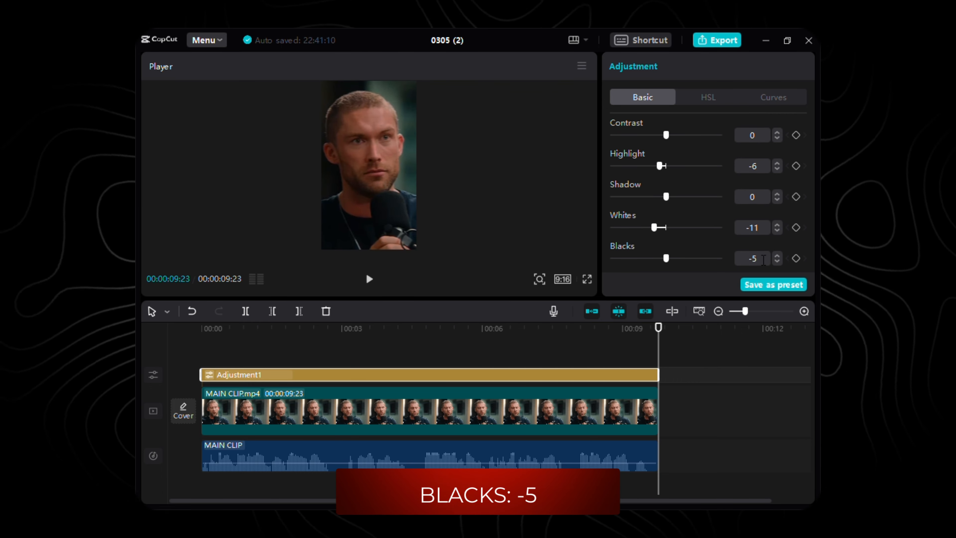
{"action": "key", "text": "Return"}
{"action": "scroll", "coordinate": [763, 260], "scroll_direction": "down", "scroll_amount": 3}
{"action": "left_click", "coordinate": [764, 147]}
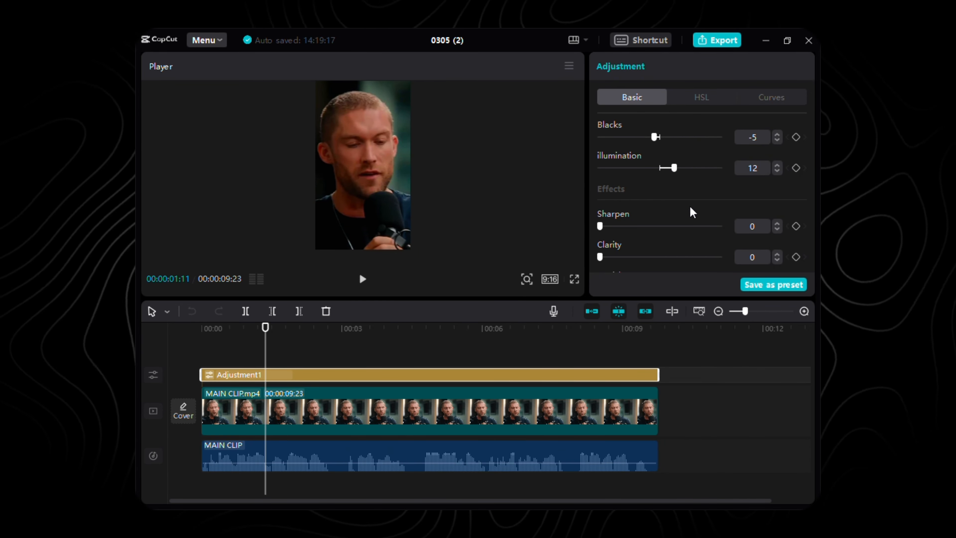
Add scale and position keyframes to the main clip at 00:00:01:11 and set its scale to 292% at 00:00:01:29.
{"action": "left_click", "coordinate": [281, 411]}
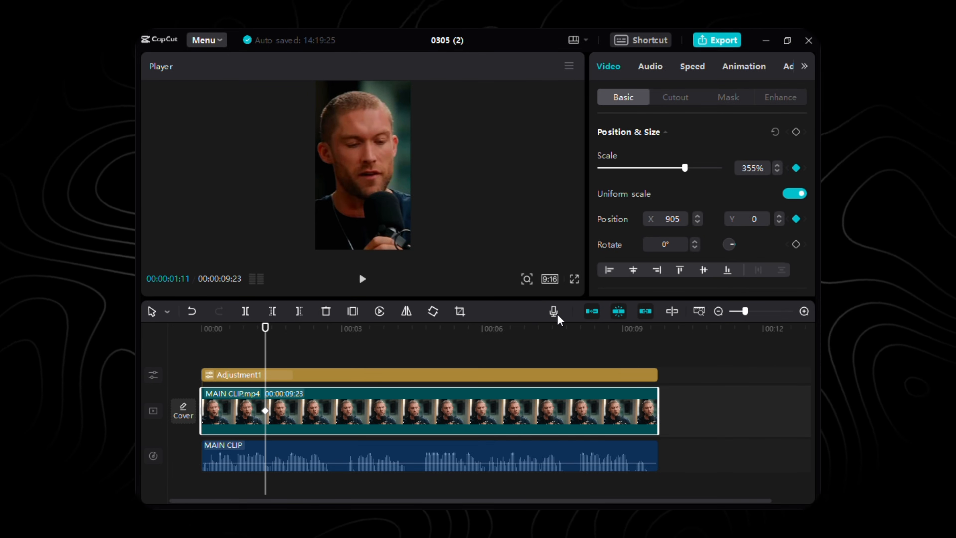
{"action": "key", "text": "shift+Right"}
{"action": "key", "text": "shift+Right"}
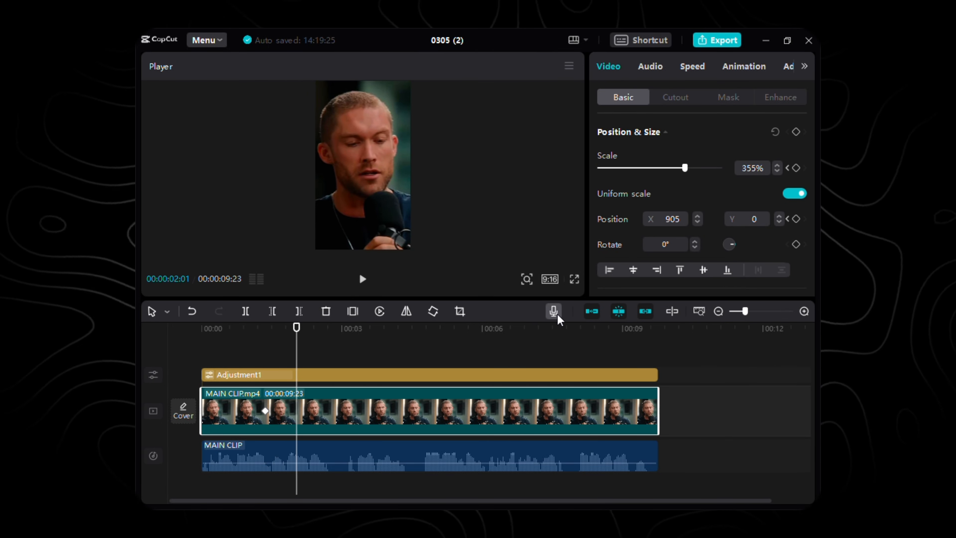
{"action": "key", "text": "Left"}
{"action": "key", "text": "Left"}
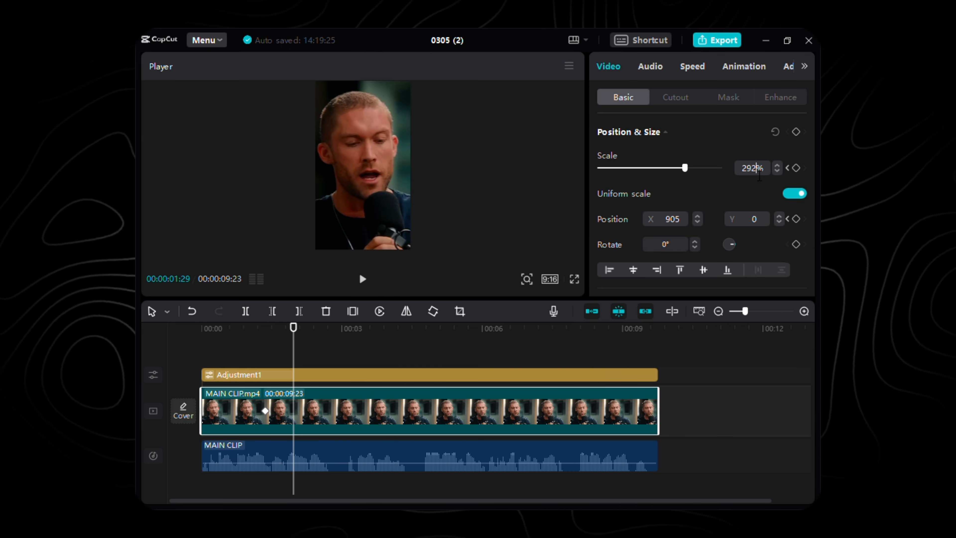
{"action": "key", "text": "Return"}
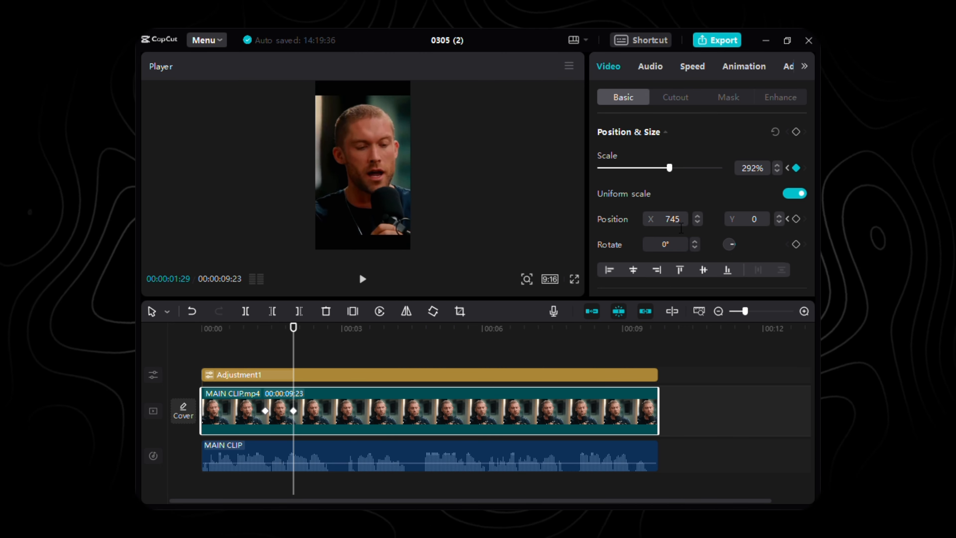
Set the main clip's position at 00:00:01:29 to X 745 and Y -342.
{"action": "key", "text": "Return"}
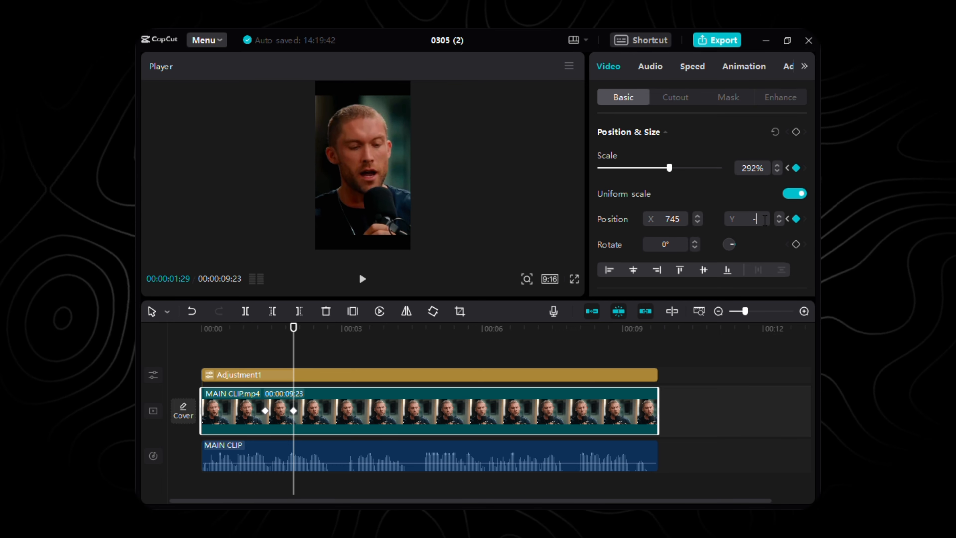
{"action": "left_click", "coordinate": [764, 220]}
{"action": "type", "text": "-34"}
{"action": "key", "text": "Return"}
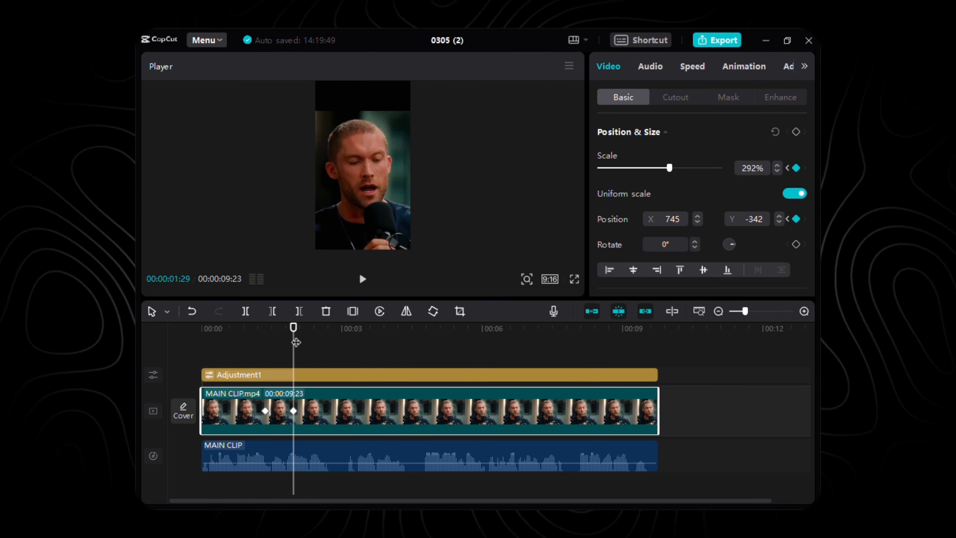
Duplicate the main clip onto the track above at the timeline start and enable Auto cutout on the copy.
{"action": "left_click", "coordinate": [225, 351]}
{"action": "left_click_drag", "start_coordinate": [305, 336], "coordinate": [209, 348]}
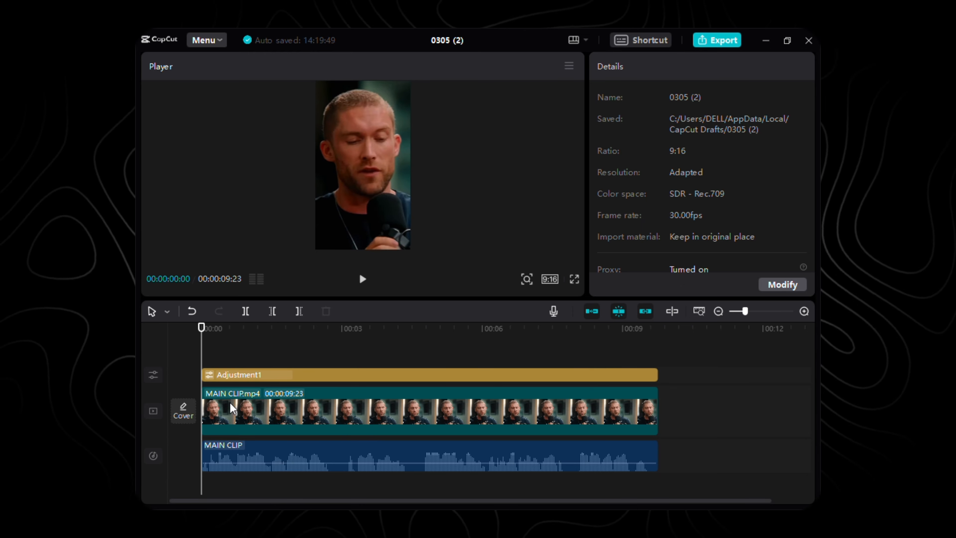
{"action": "left_click", "coordinate": [234, 409]}
{"action": "key", "text": "ctrl+c"}
{"action": "key", "text": "ctrl+v"}
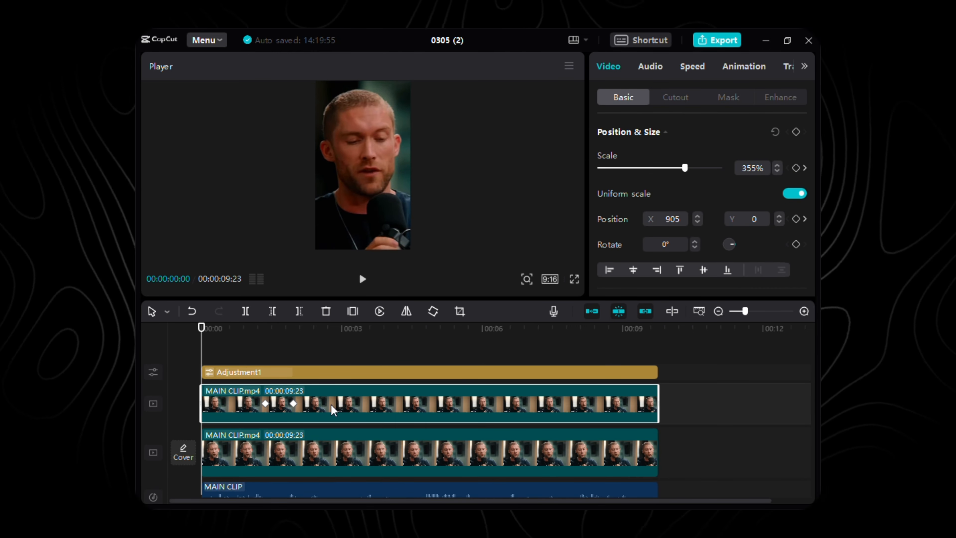
{"action": "left_click", "coordinate": [675, 98]}
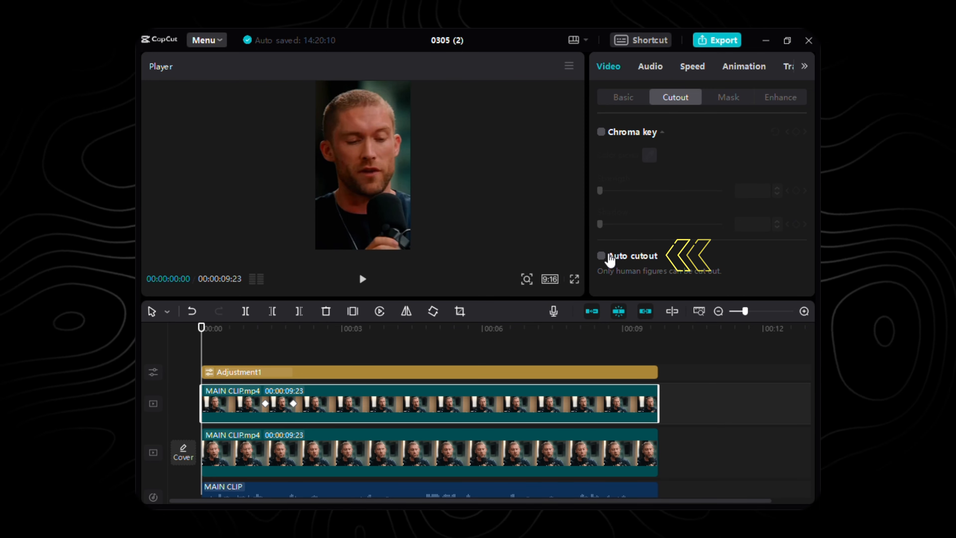
{"action": "left_click", "coordinate": [607, 258]}
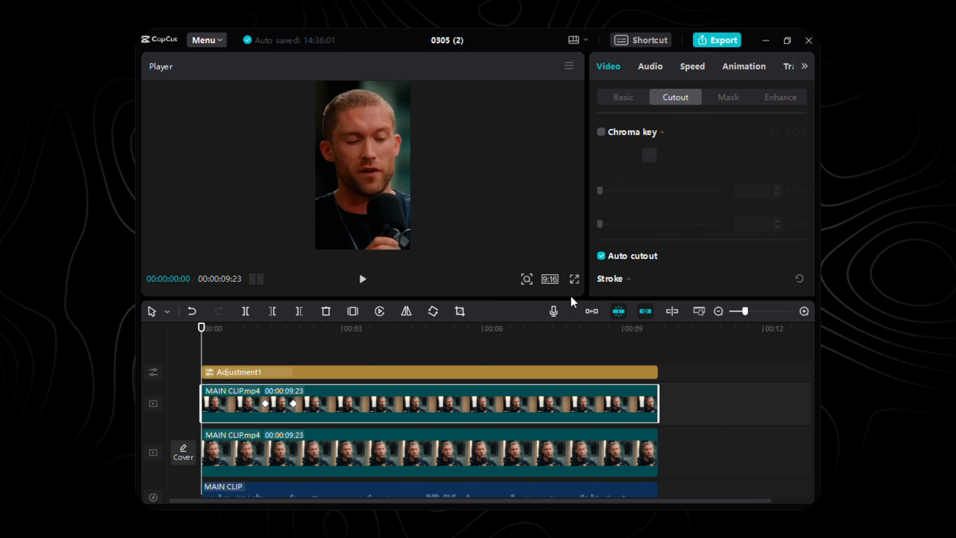
Apply a Horizontal mask to the lower main clip and rotate the mask to 180°.
{"action": "left_click", "coordinate": [489, 458]}
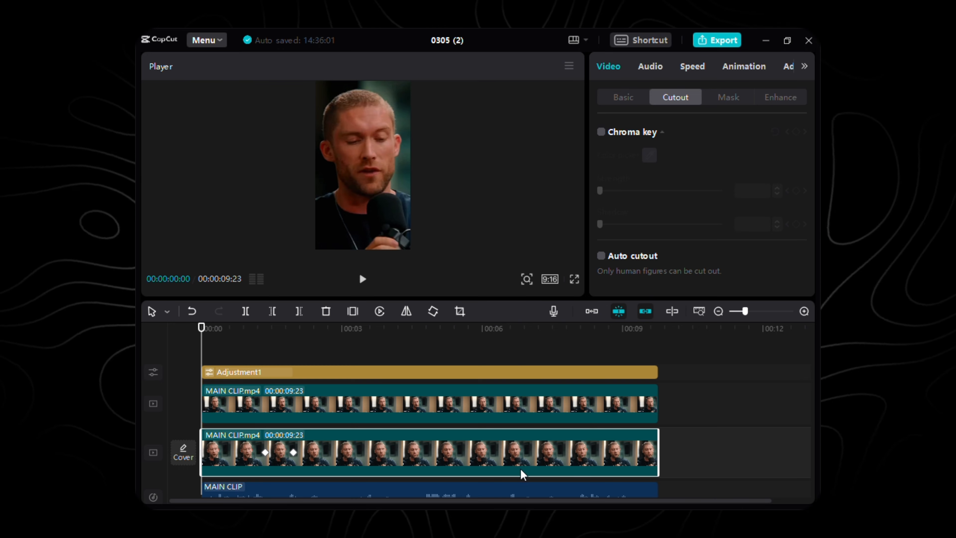
{"action": "left_click", "coordinate": [710, 103]}
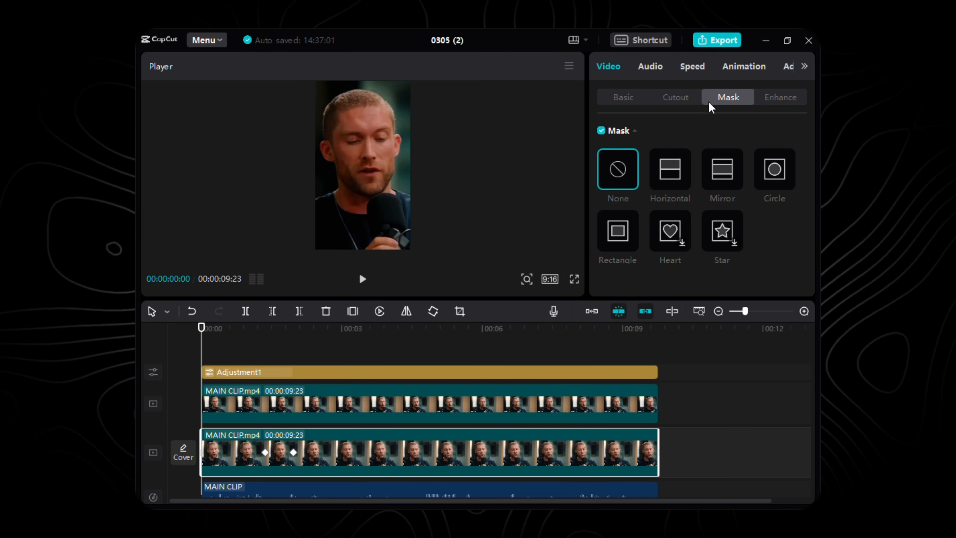
{"action": "left_click", "coordinate": [673, 171]}
{"action": "scroll", "coordinate": [665, 235], "scroll_direction": "down", "scroll_amount": 2}
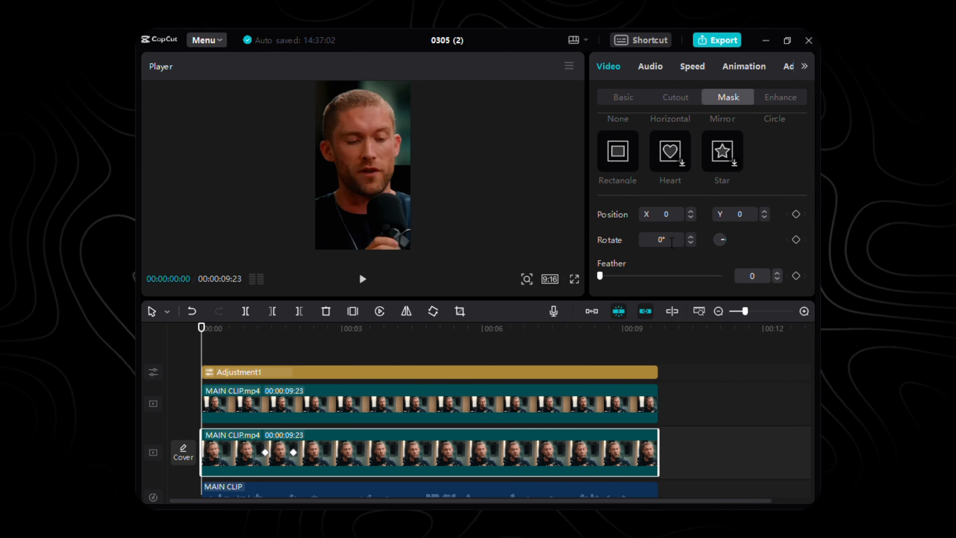
{"action": "type", "text": "0"}
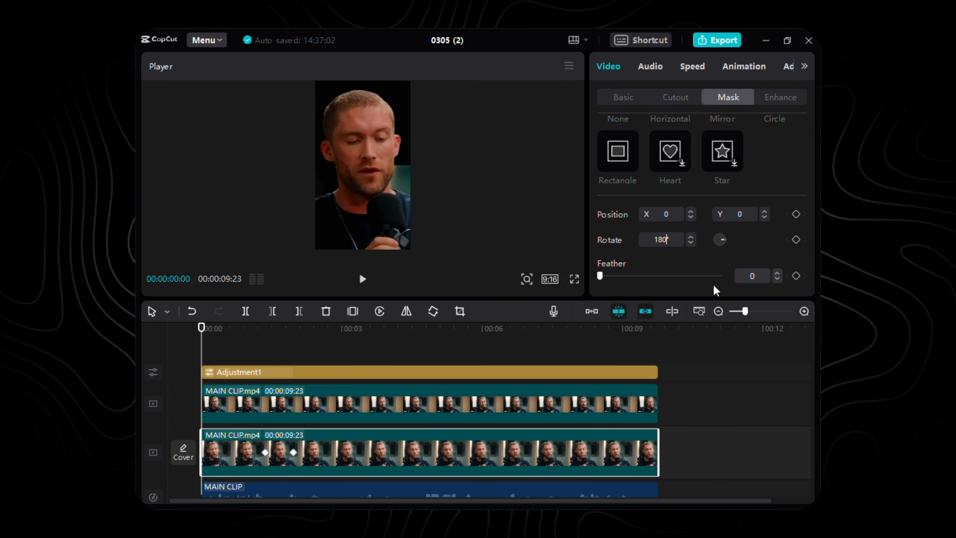
Keyframe the mask's Y position on the lower clip at 318 at 00:00:01:11 and 68 at 00:00:02:01.
{"action": "left_click_drag", "start_coordinate": [209, 343], "coordinate": [270, 379]}
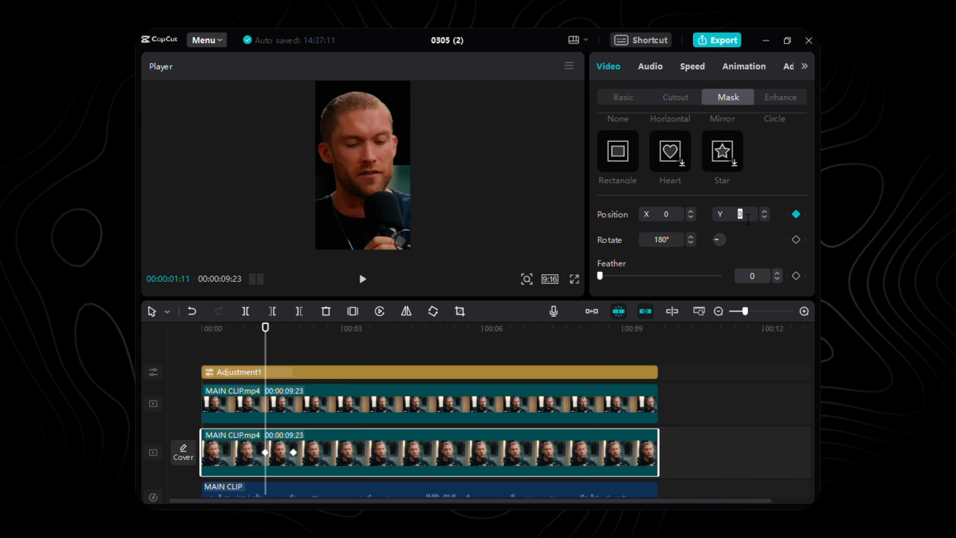
{"action": "type", "text": "18"}
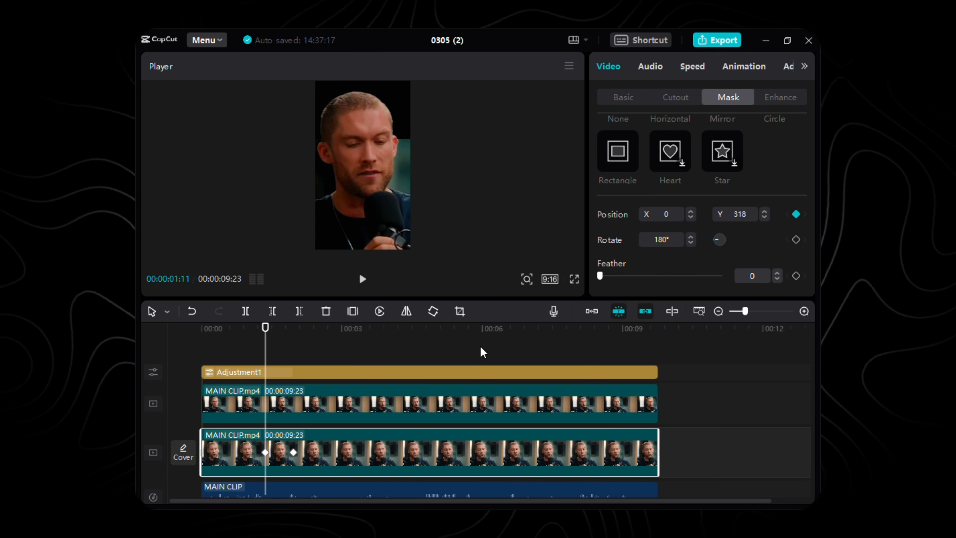
{"action": "key", "text": "shift+Right"}
{"action": "key", "text": "shift+Right"}
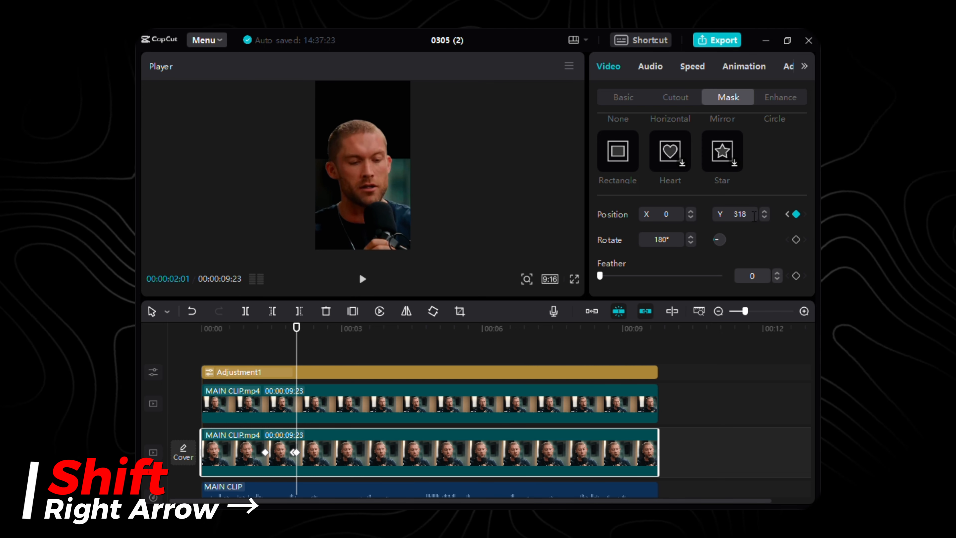
{"action": "left_click", "coordinate": [754, 218]}
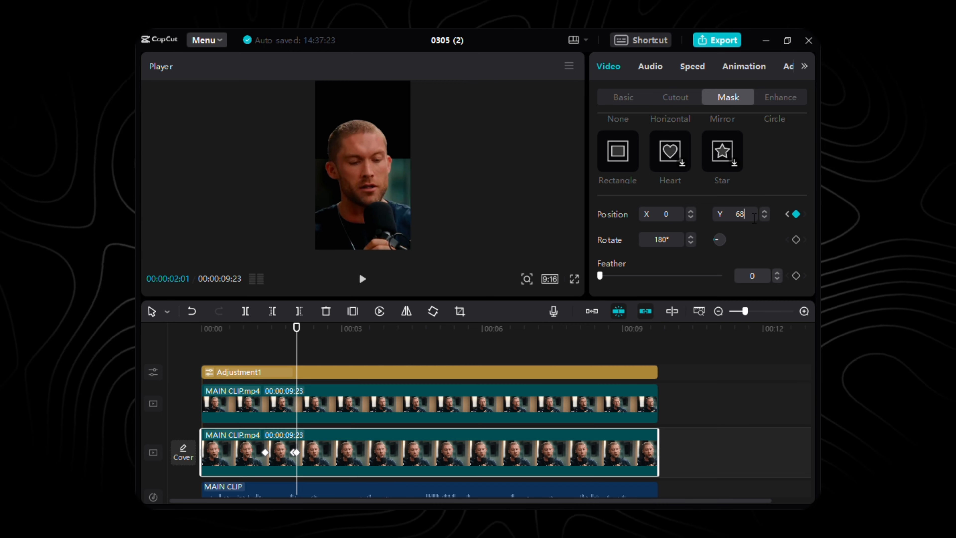
{"action": "key", "text": "Return"}
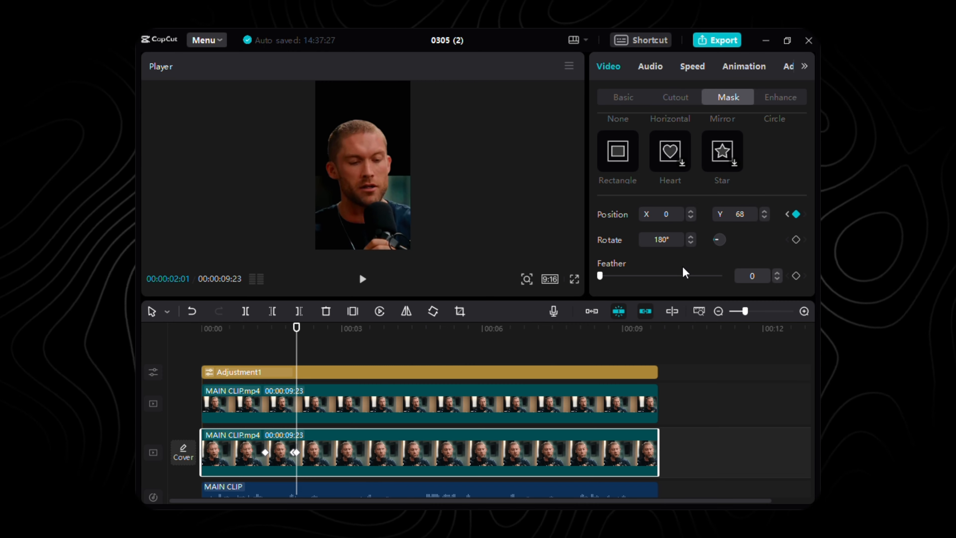
{"action": "left_click", "coordinate": [684, 275]}
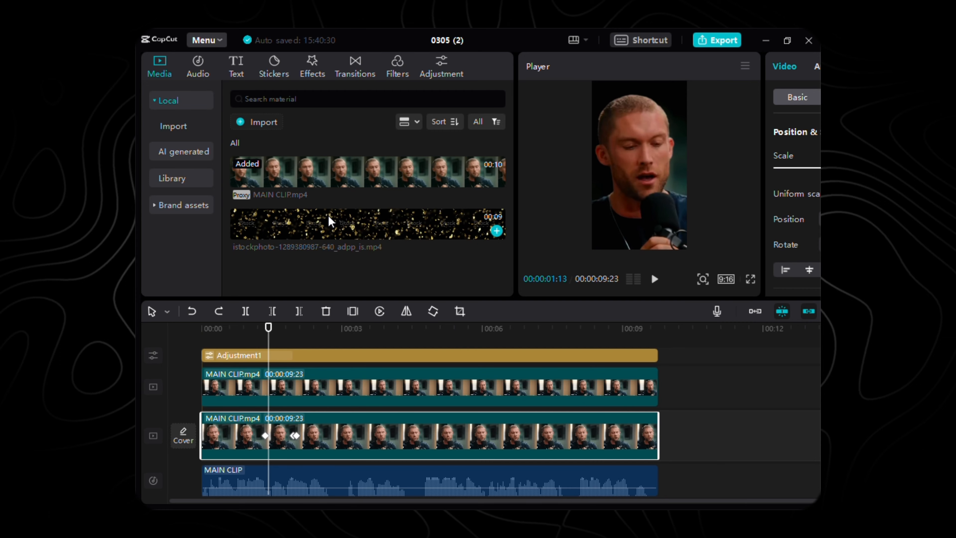
{"action": "left_click_drag", "start_coordinate": [328, 215], "coordinate": [408, 442]}
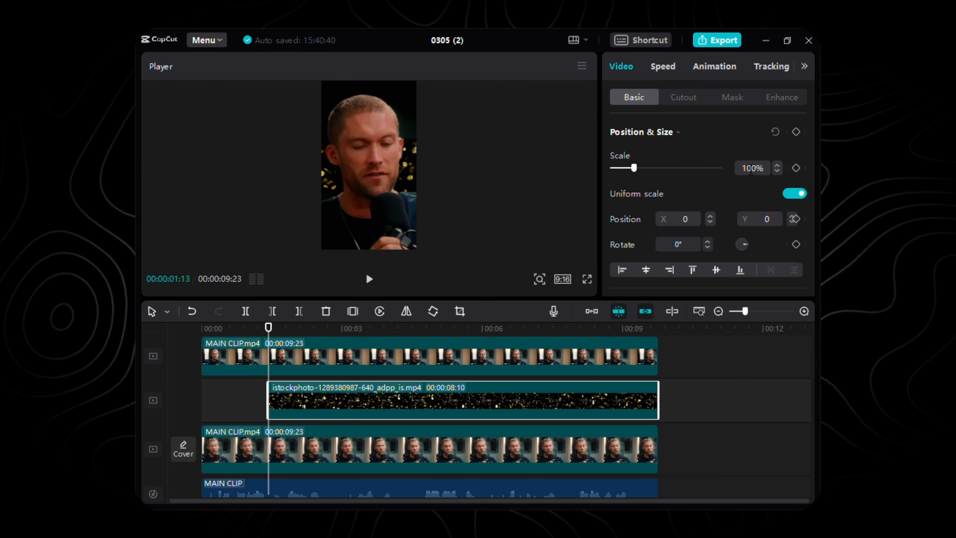
Scale the gold particle clip to 315% and set its blend mode to Screen.
{"action": "left_click", "coordinate": [750, 168]}
{"action": "type", "text": "315"}
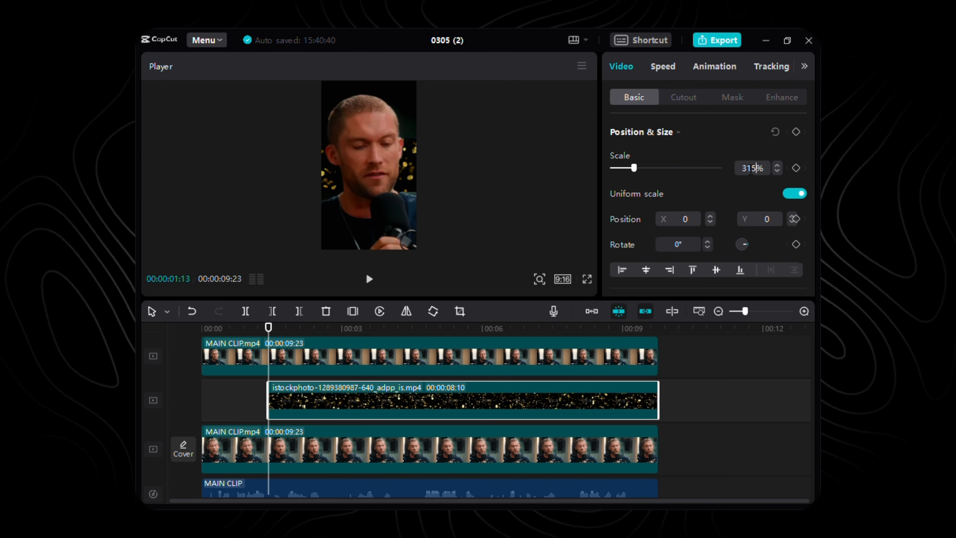
{"action": "key", "text": "Return"}
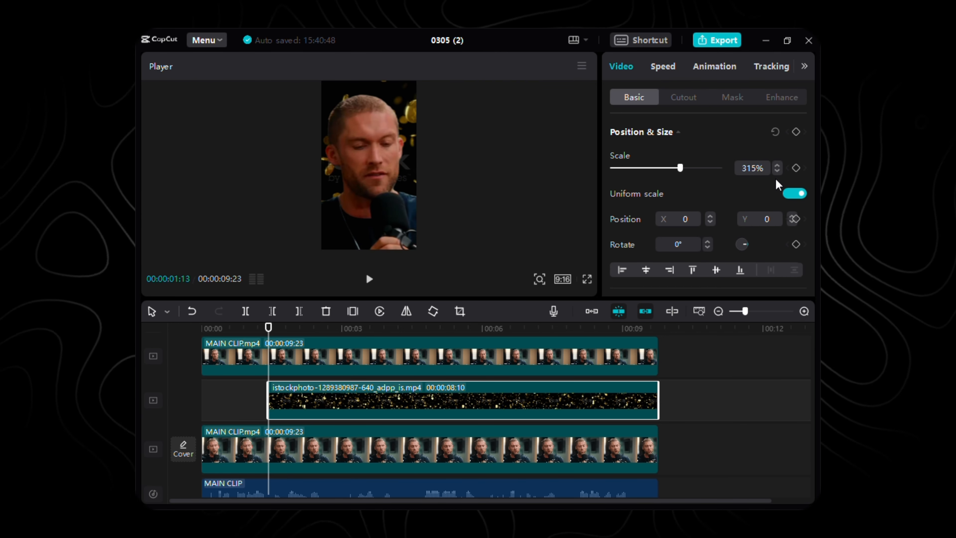
{"action": "scroll", "coordinate": [639, 230], "scroll_direction": "down", "scroll_amount": 3}
{"action": "scroll", "coordinate": [666, 254], "scroll_direction": "down", "scroll_amount": 2}
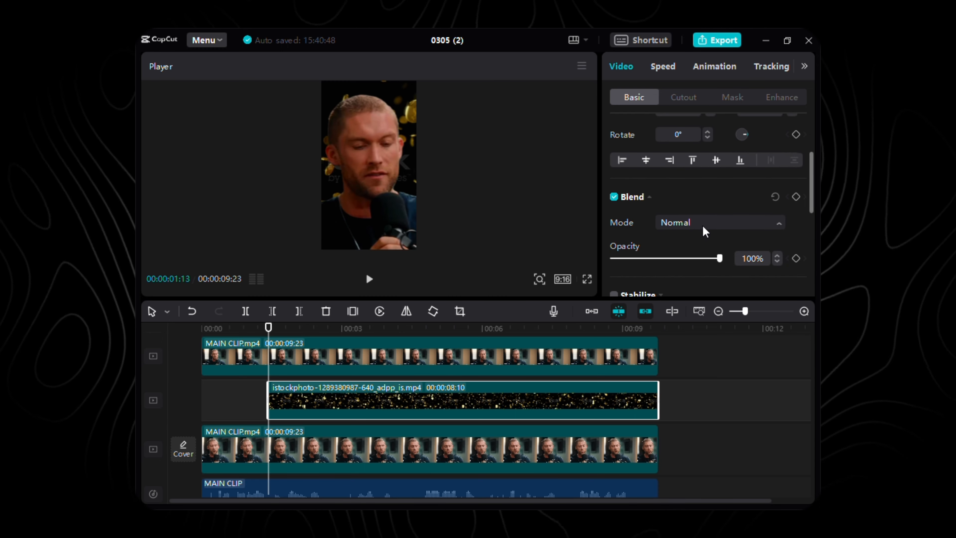
{"action": "left_click", "coordinate": [703, 291]}
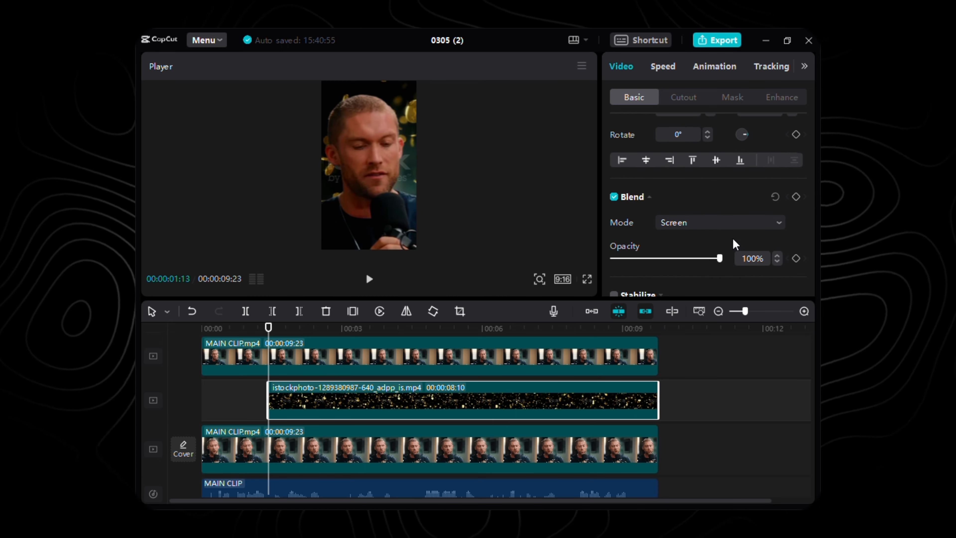
Keyframe the gold particle clip's position at 00:00:01:13 with X 2327 and Y 3840.
{"action": "scroll", "coordinate": [733, 237], "scroll_direction": "up", "scroll_amount": 2}
{"action": "left_click", "coordinate": [698, 158]}
{"action": "type", "text": "2"}
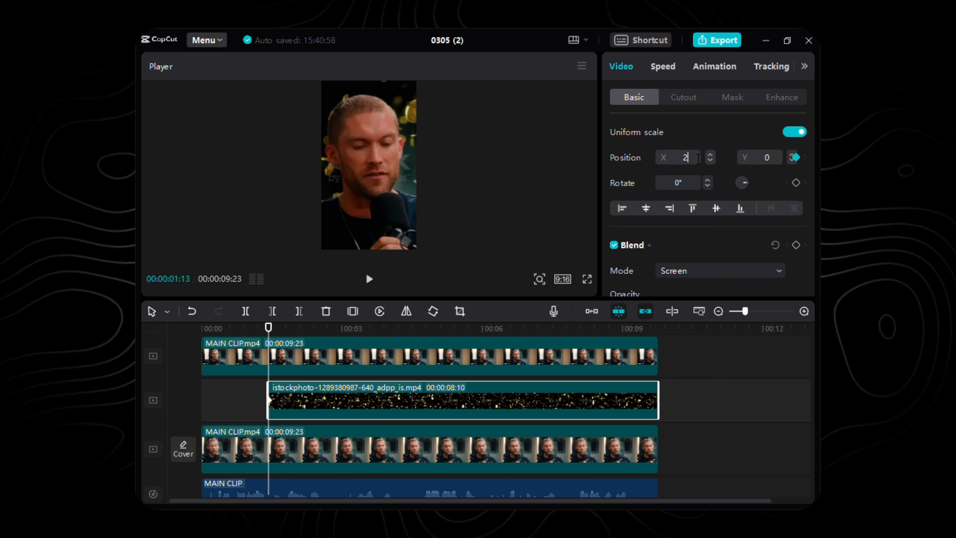
{"action": "type", "text": "327"}
{"action": "key", "text": "Return"}
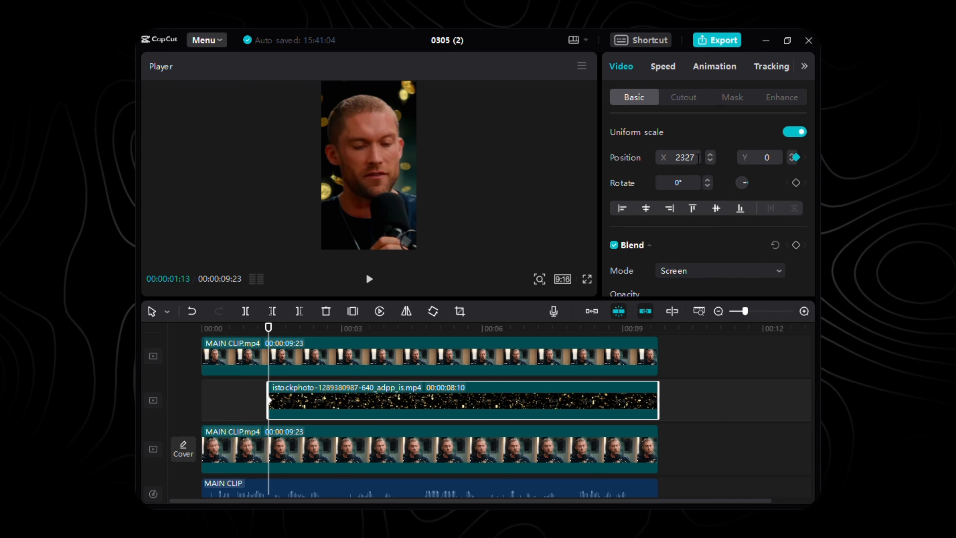
{"action": "left_click", "coordinate": [776, 164]}
{"action": "type", "text": "3840"}
{"action": "key", "text": "Return"}
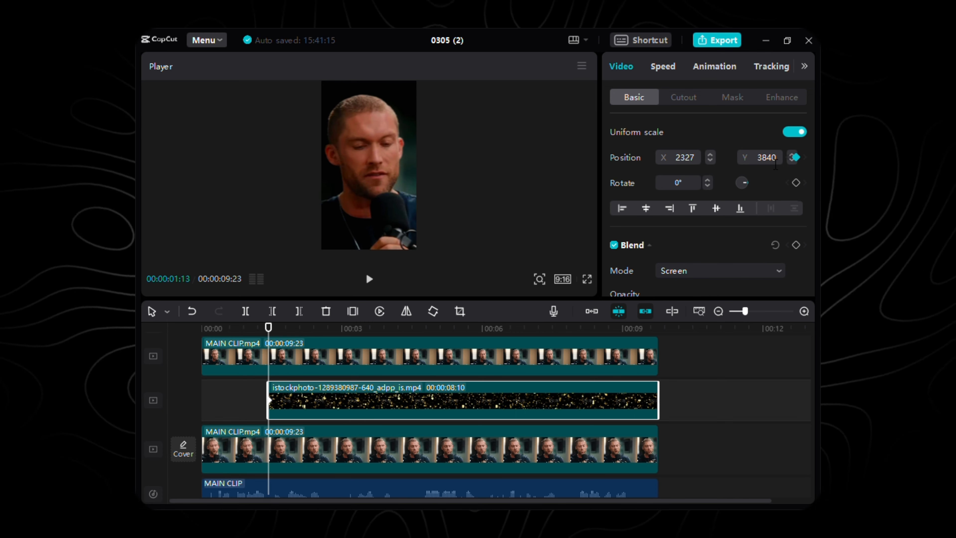
Add a second position keyframe to the gold particle clip at 00:00:02:09 with Y set to 815.
{"action": "left_click_drag", "start_coordinate": [275, 331], "coordinate": [309, 329]}
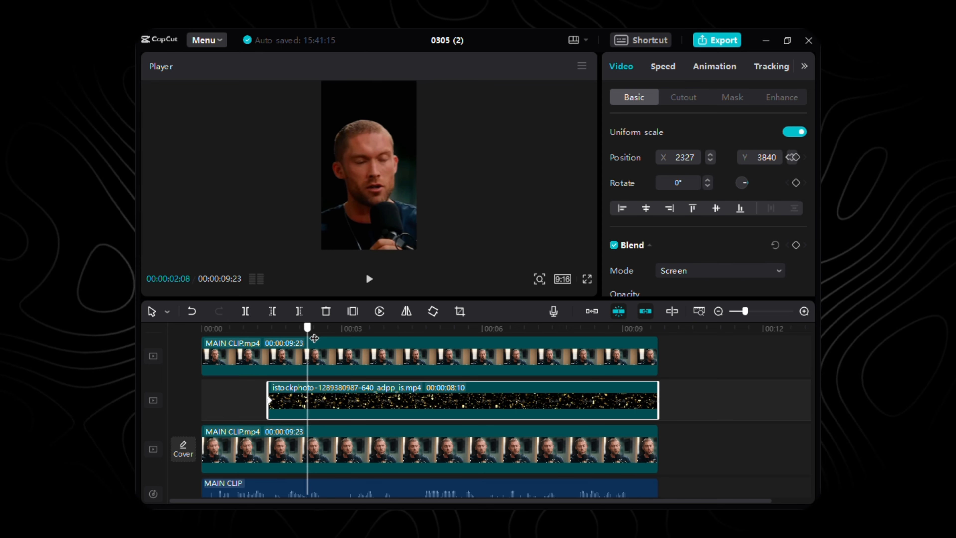
{"action": "left_click", "coordinate": [795, 157]}
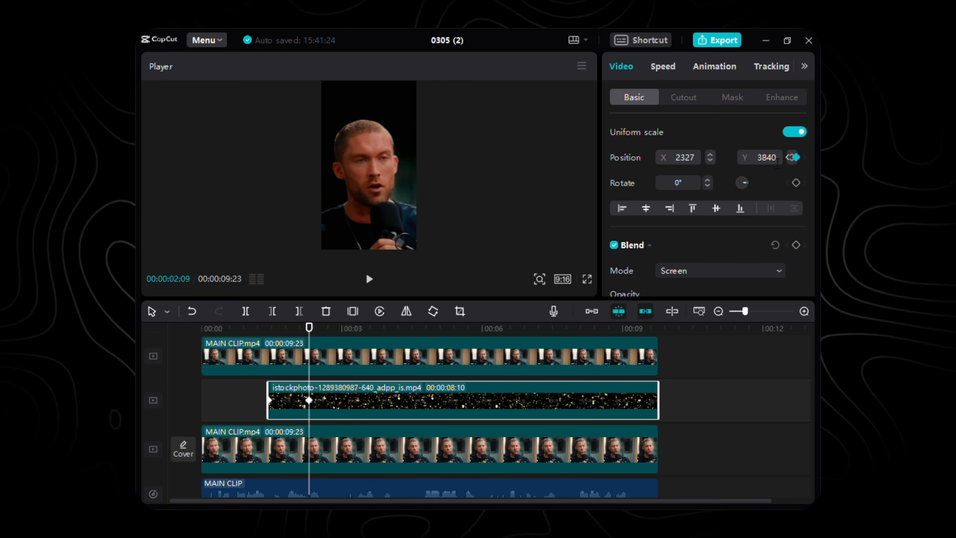
{"action": "type", "text": "5"}
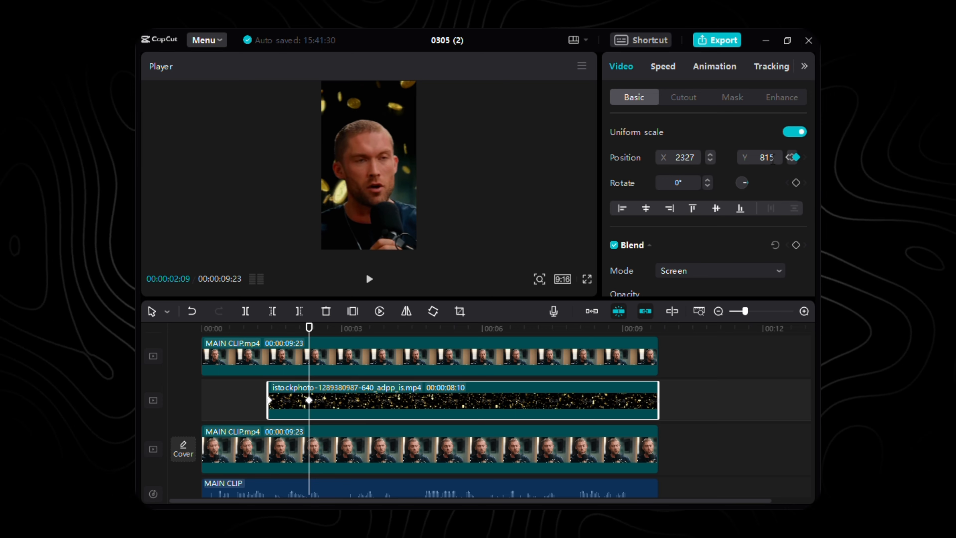
Apply the Edge Glow video effect to the gold particle clip.
{"action": "left_click", "coordinate": [313, 66]}
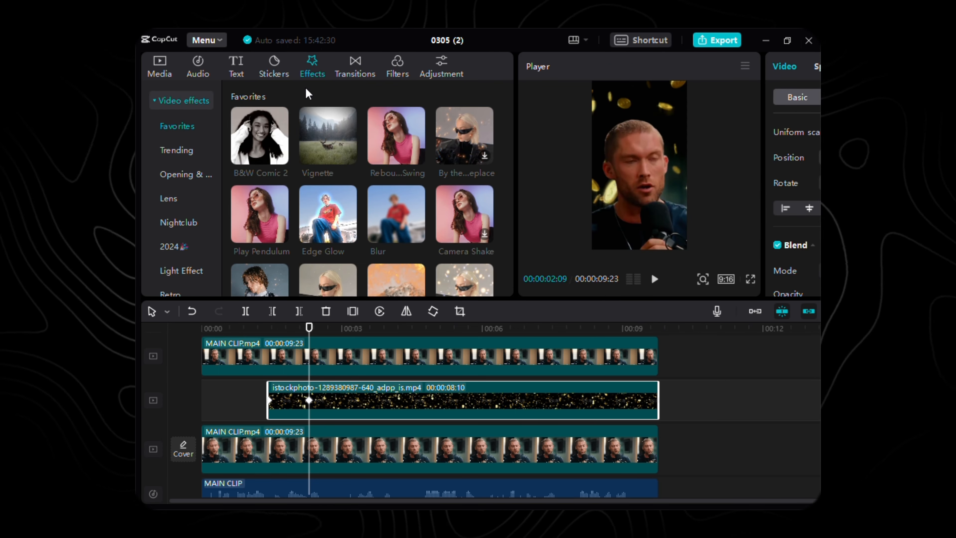
{"action": "left_click_drag", "start_coordinate": [326, 200], "coordinate": [389, 400]}
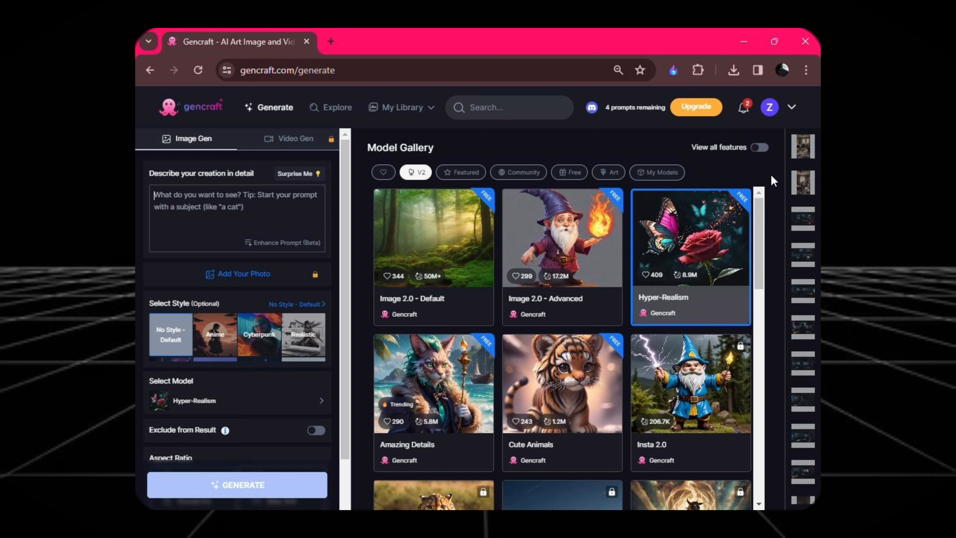
In Gencraft, generate a Tall 9:16 image from the prompt "man setting in room with Unmade decisions".
{"action": "left_click", "coordinate": [199, 210]}
{"action": "type", "text": "man setting in room with Unmade decisions"}
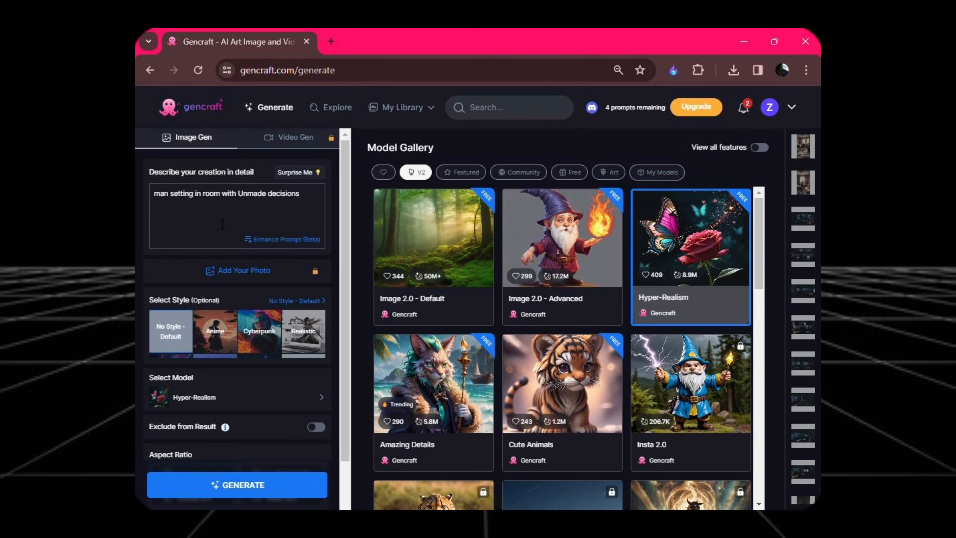
{"action": "scroll", "coordinate": [222, 224], "scroll_direction": "down", "scroll_amount": 3}
{"action": "left_click", "coordinate": [194, 416]}
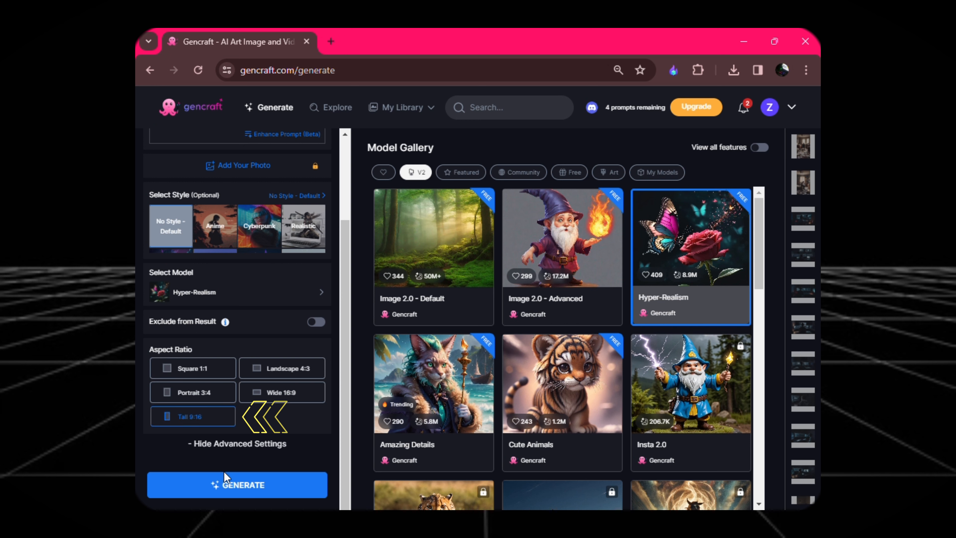
{"action": "left_click", "coordinate": [229, 487]}
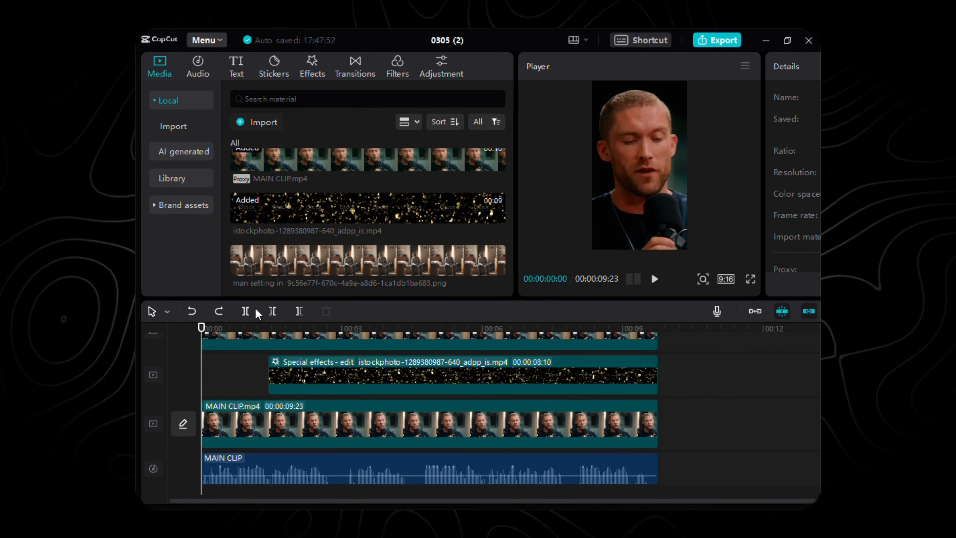
Back in CapCut, trim away everything after 00:00:02:27 on both main clips and the gold particle clip, keeping the audio.
{"action": "left_click", "coordinate": [243, 341]}
{"action": "left_click", "coordinate": [294, 388], "text": "ctrl"}
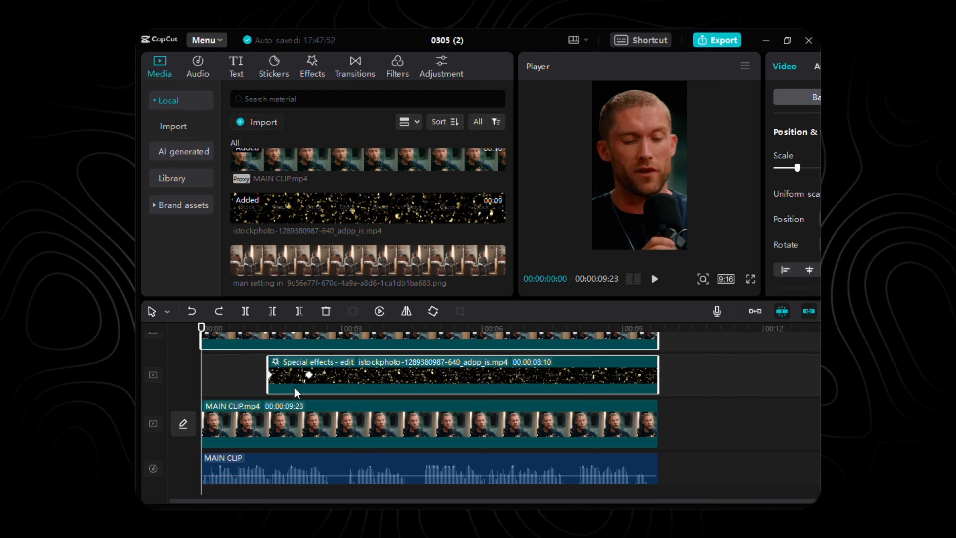
{"action": "left_click", "coordinate": [290, 419], "text": "ctrl"}
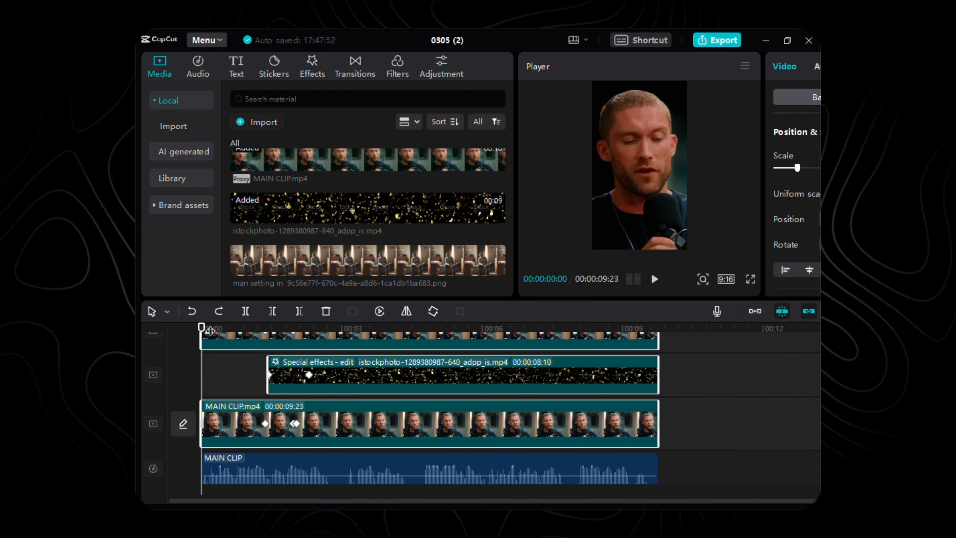
{"action": "left_click_drag", "start_coordinate": [209, 330], "coordinate": [333, 332]}
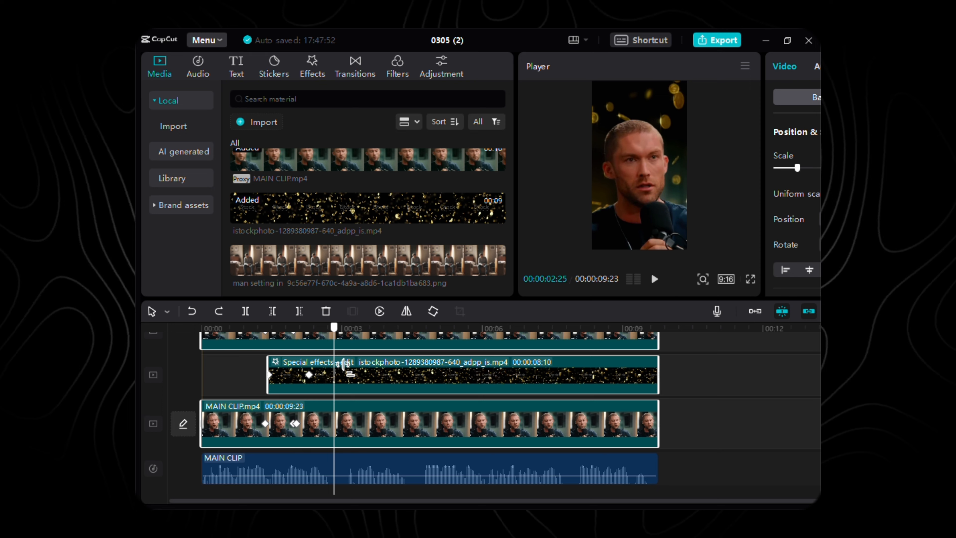
{"action": "left_click_drag", "start_coordinate": [343, 364], "coordinate": [346, 365]}
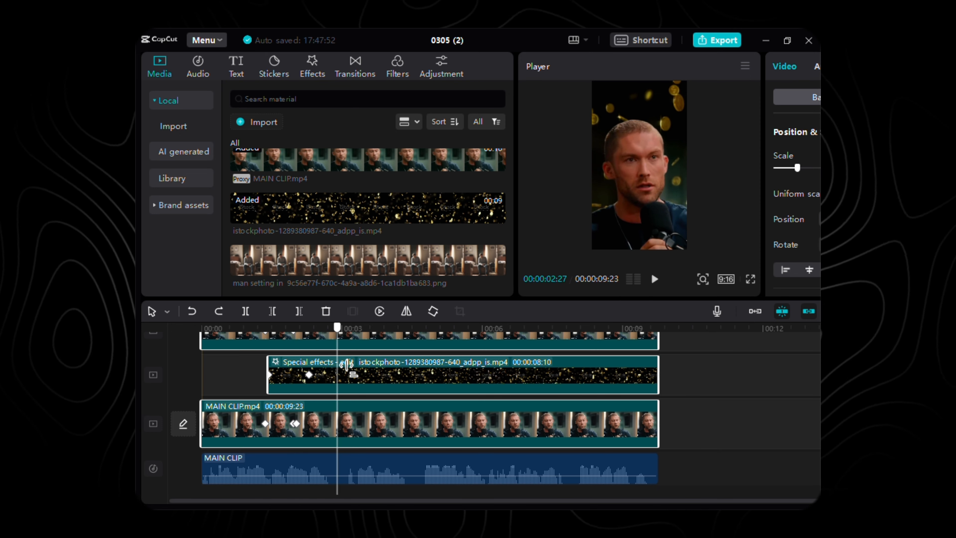
{"action": "left_click", "coordinate": [300, 312]}
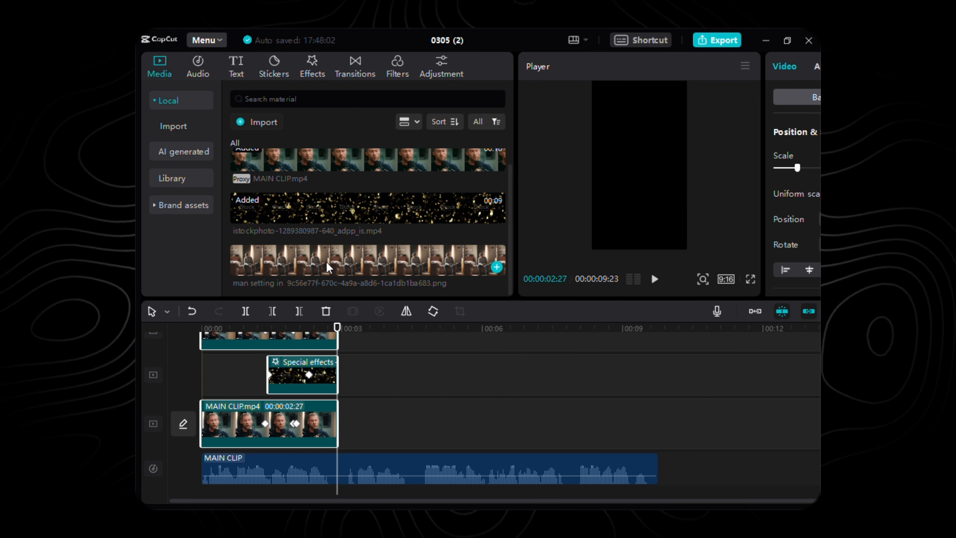
Append the generated man-in-room image after the lower main clip and keyframe its scale at 100% and rotation at -1° at 00:00:02:27.
{"action": "left_click_drag", "start_coordinate": [327, 266], "coordinate": [471, 429]}
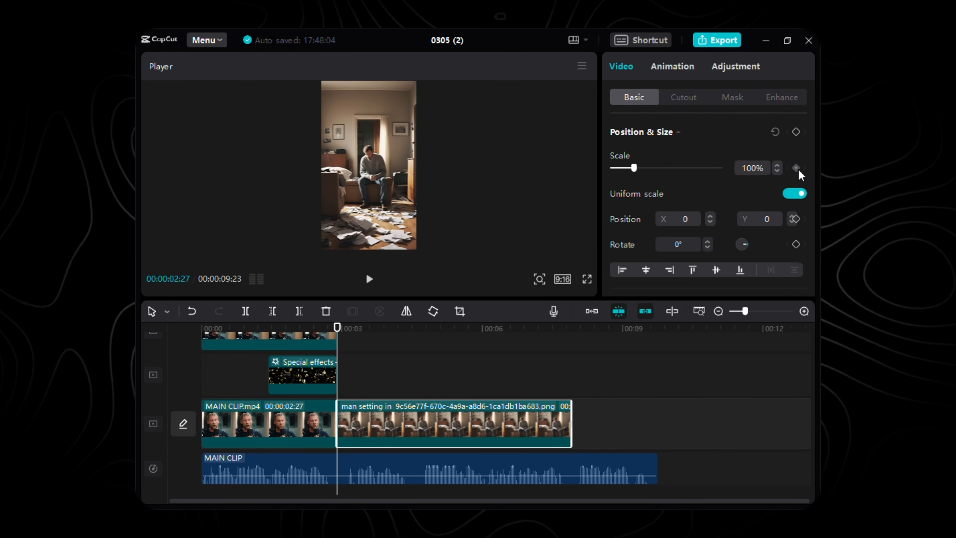
{"action": "left_click", "coordinate": [796, 168]}
{"action": "left_click", "coordinate": [796, 244]}
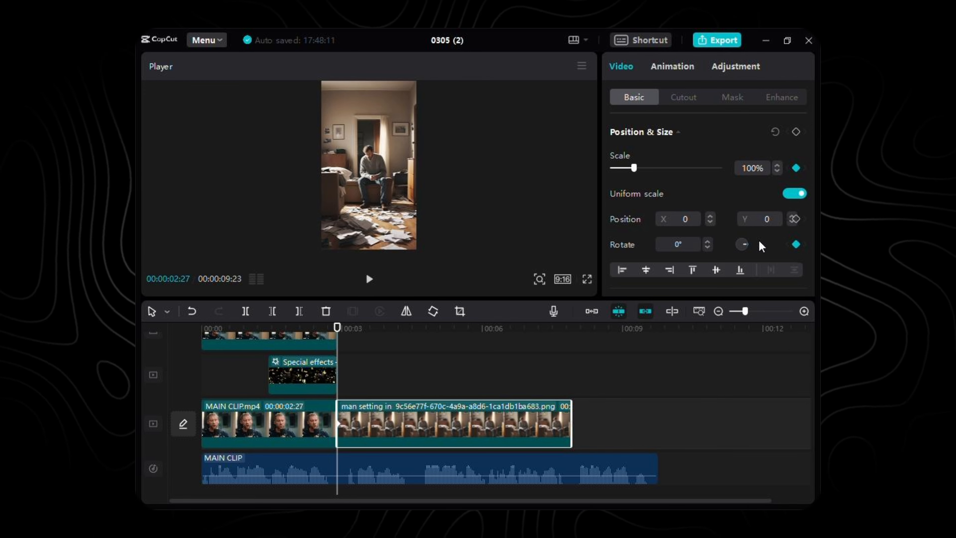
{"action": "left_click", "coordinate": [708, 248]}
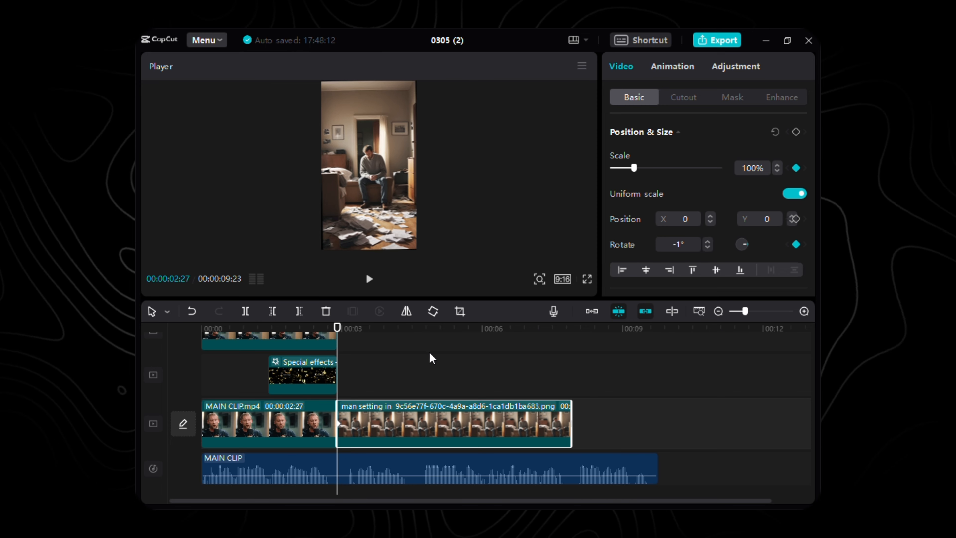
Keyframe the image's scale at 116% and rotation at 1° at 00:00:04:09.
{"action": "left_click", "coordinate": [403, 347]}
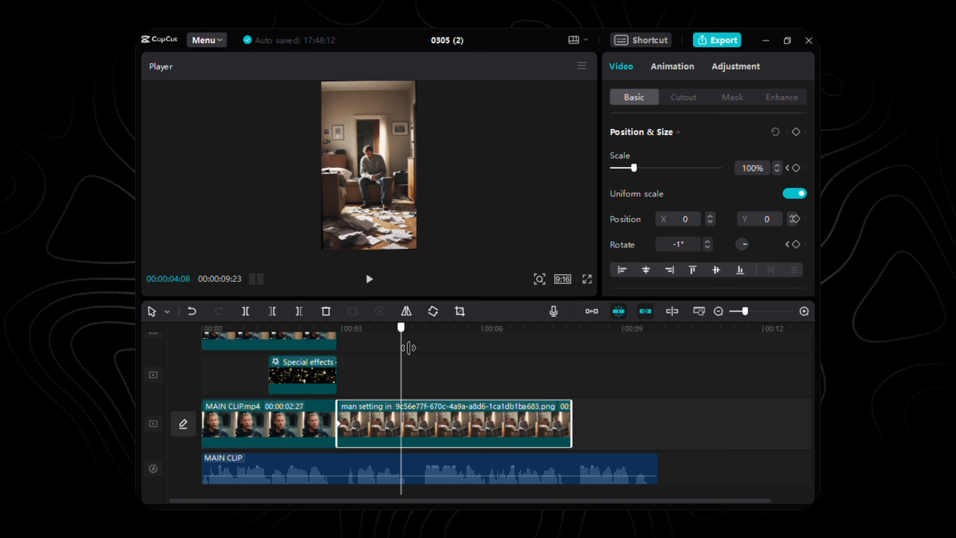
{"action": "left_click", "coordinate": [797, 168]}
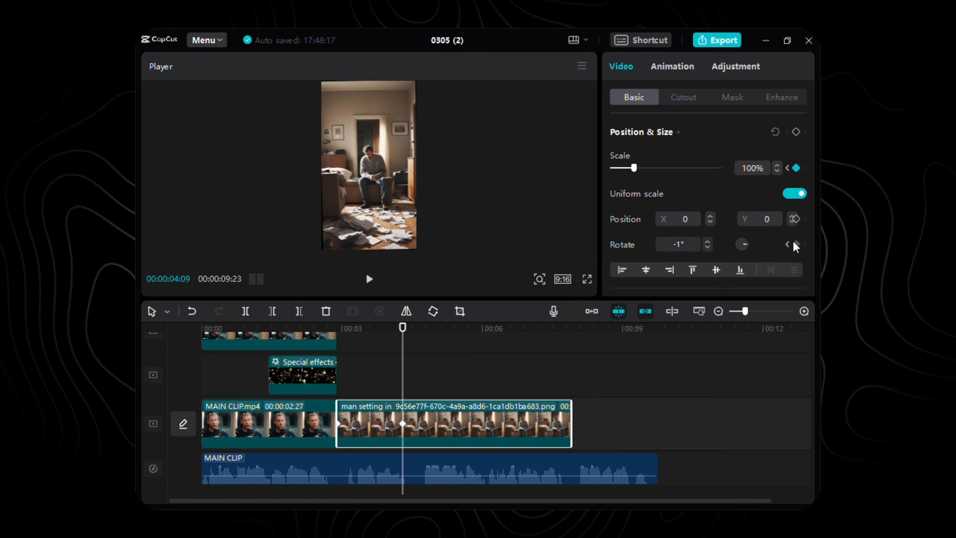
{"action": "left_click", "coordinate": [796, 244]}
{"action": "left_click", "coordinate": [708, 242]}
{"action": "left_click", "coordinate": [708, 242]}
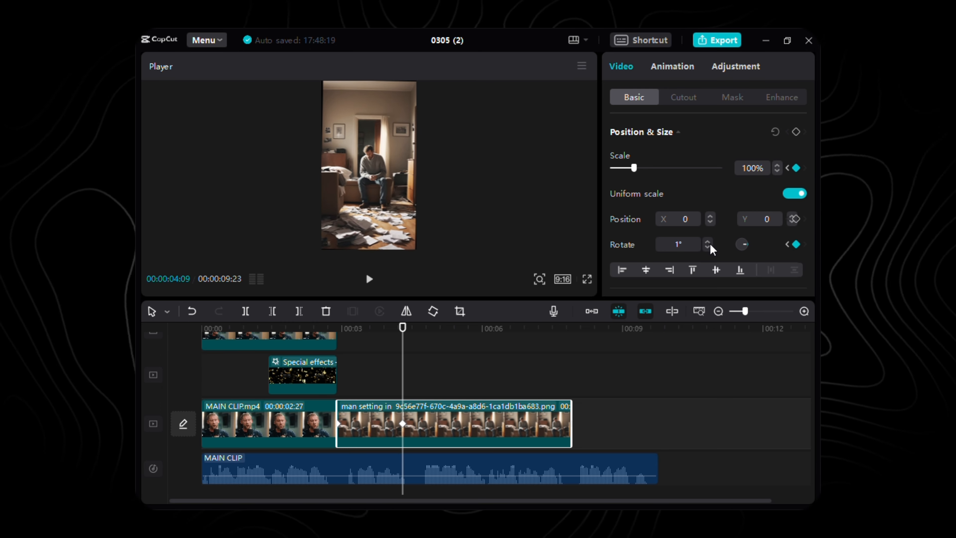
{"action": "left_click_drag", "start_coordinate": [764, 169], "coordinate": [740, 169]}
{"action": "type", "text": "116"}
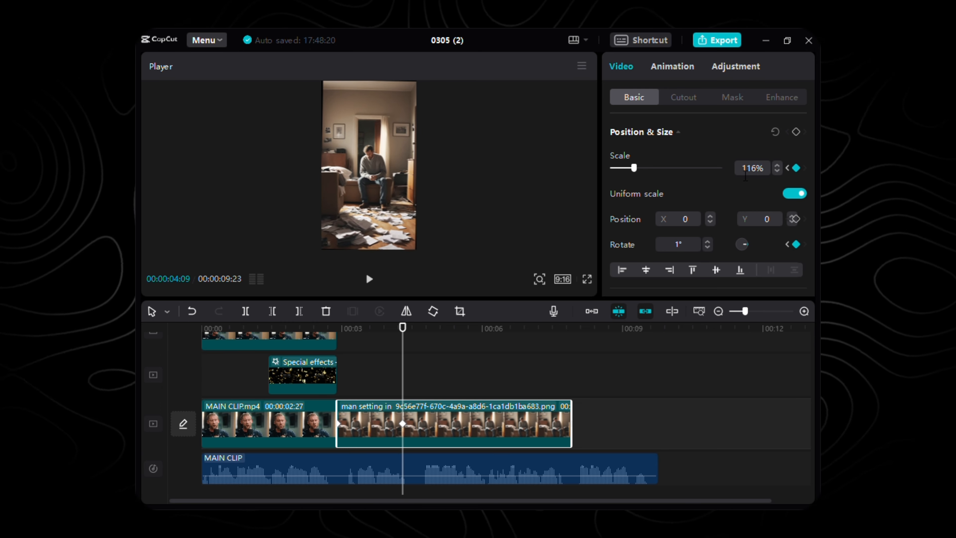
{"action": "key", "text": "Return"}
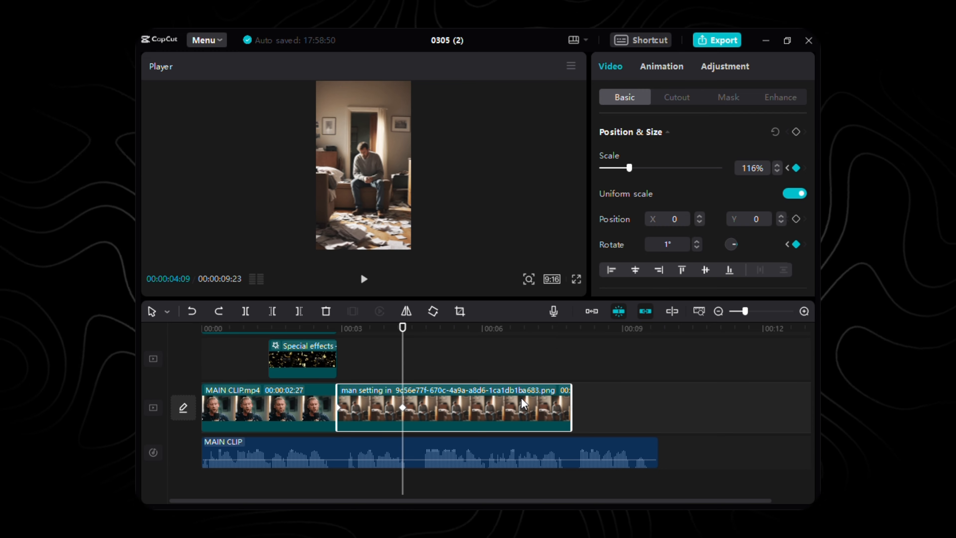
Duplicate the image clip onto the track directly above, aligned with the original, and set the copy's scale keyframe at 00:00:04:09 to 119%.
{"action": "key", "text": "ctrl+v"}
{"action": "left_click_drag", "start_coordinate": [501, 367], "coordinate": [432, 373]}
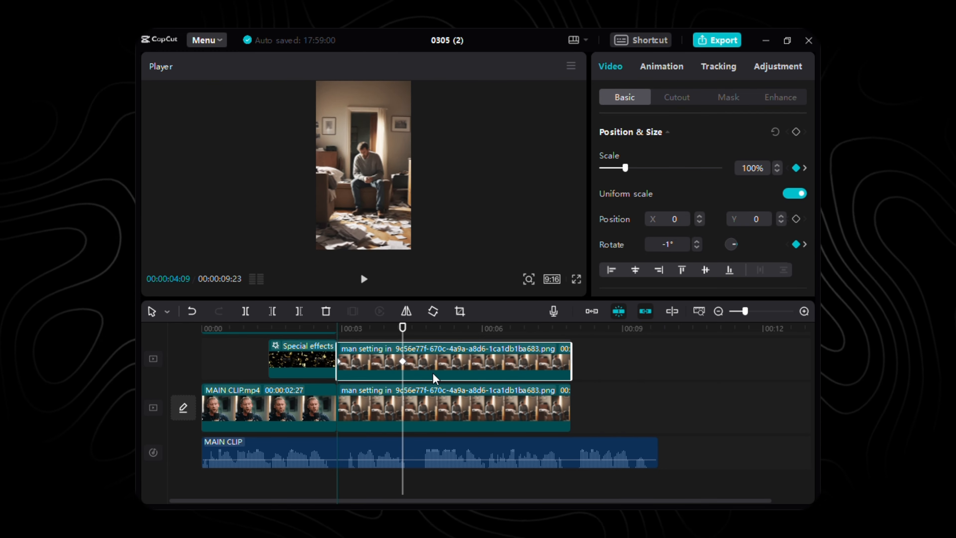
{"action": "left_click", "coordinate": [760, 176]}
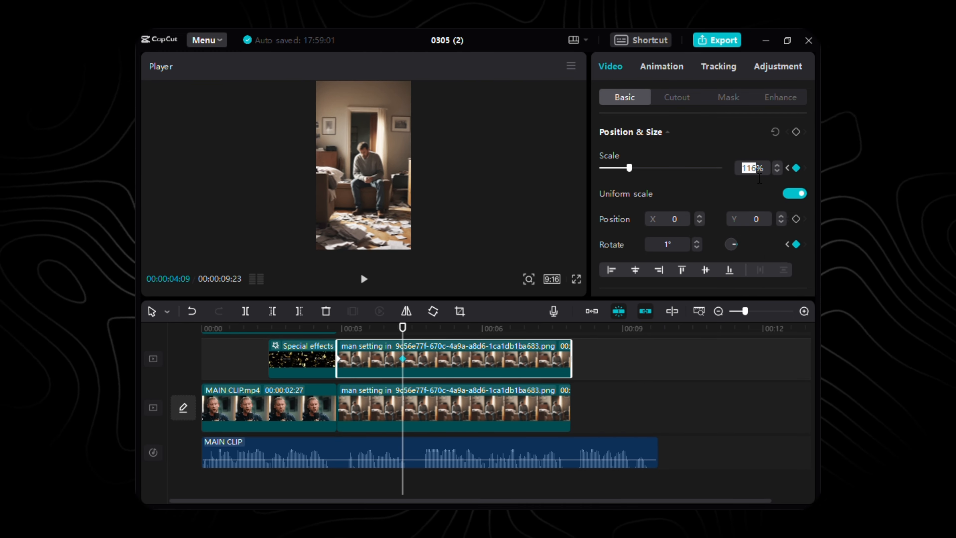
{"action": "type", "text": "119"}
{"action": "key", "text": "Return"}
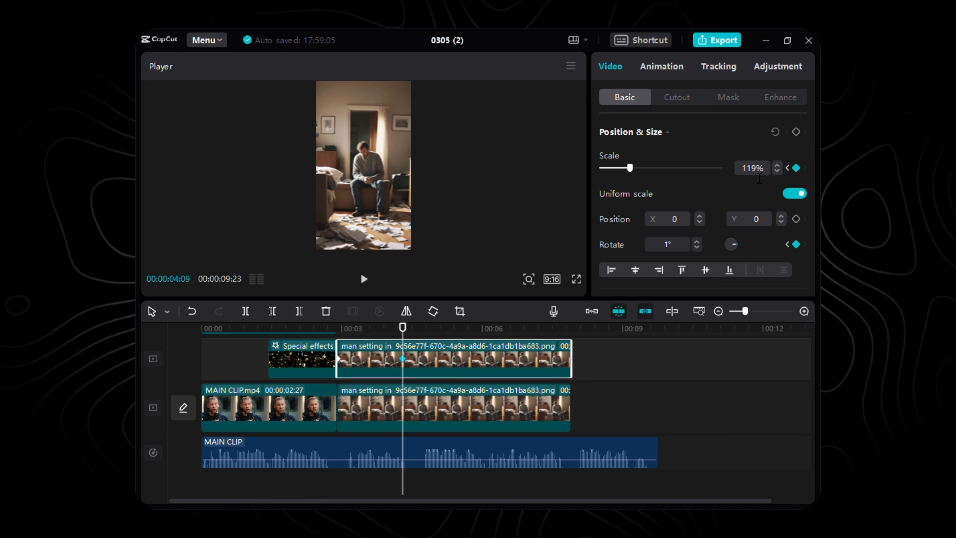
Enable Auto cutout on the upper copy of the image.
{"action": "left_click", "coordinate": [675, 98]}
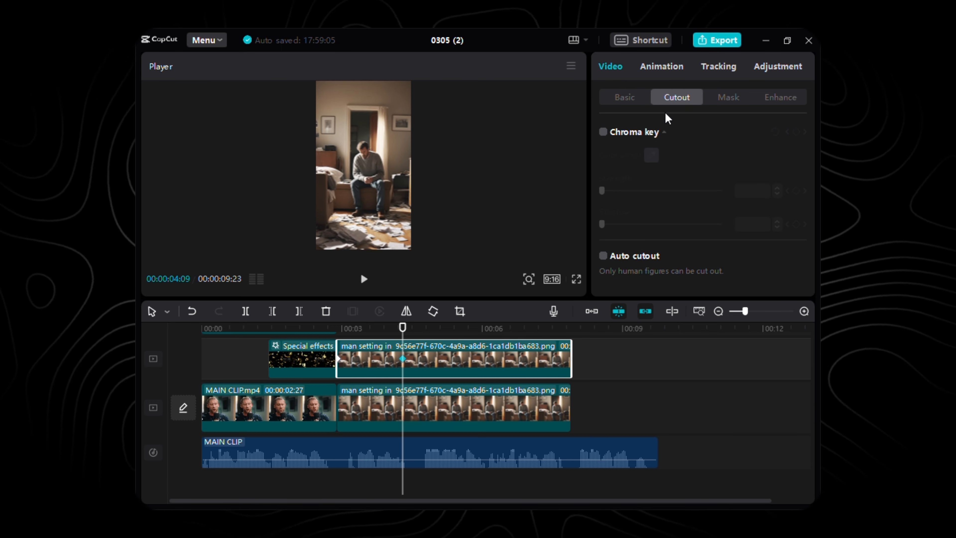
{"action": "left_click", "coordinate": [604, 257]}
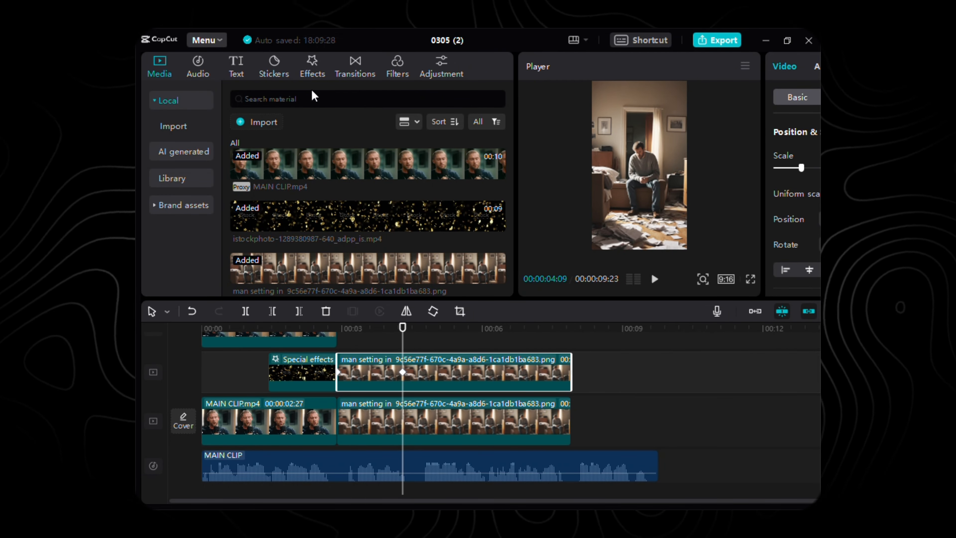
Add a default text clip on a track between the two image clips.
{"action": "left_click", "coordinate": [232, 63]}
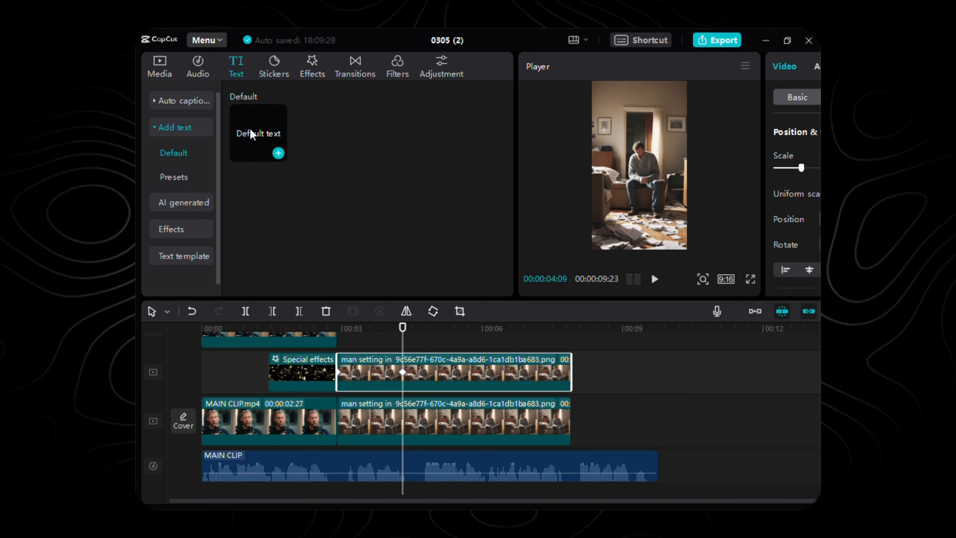
{"action": "left_click_drag", "start_coordinate": [250, 135], "coordinate": [361, 400]}
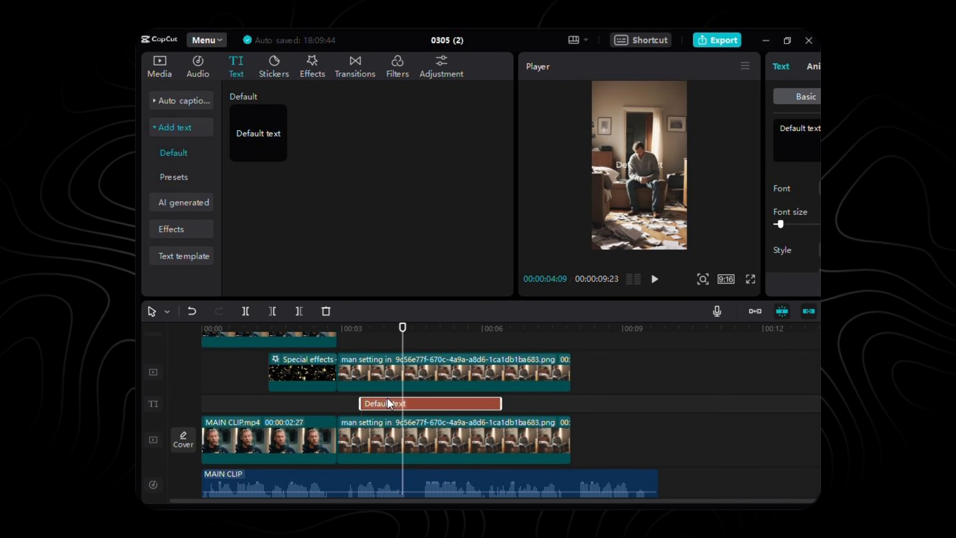
Replace the default text with "UNMADE DECISIONS", breaking it into two lines after UNMADE.
{"action": "type", "text": "UNMADE DECISIONS"}
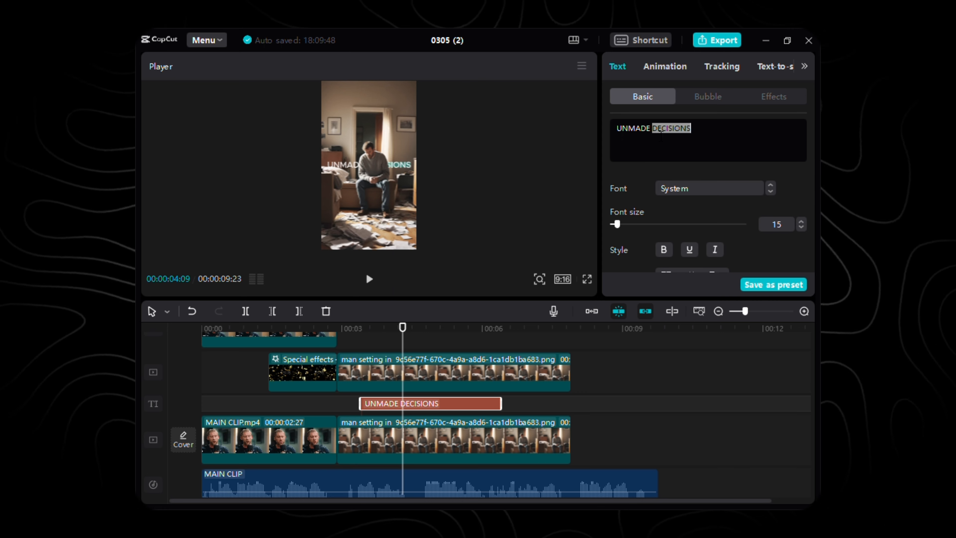
{"action": "key", "text": "Left"}
{"action": "key", "text": "BackSpace"}
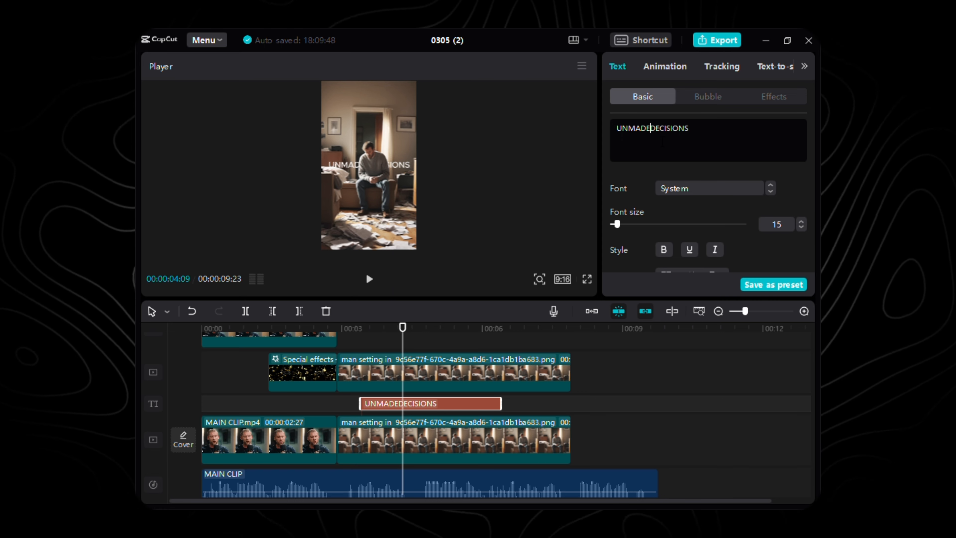
{"action": "key", "text": "Return"}
Enable a white glow on the text with intensity 45 and range 60.
{"action": "scroll", "coordinate": [674, 218], "scroll_direction": "down", "scroll_amount": 5}
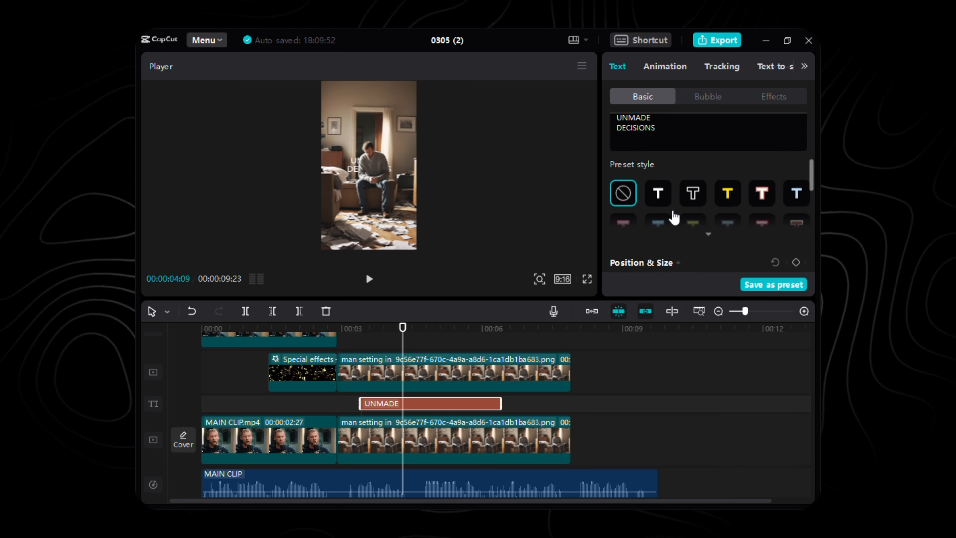
{"action": "scroll", "coordinate": [674, 218], "scroll_direction": "down", "scroll_amount": 10}
{"action": "left_click", "coordinate": [615, 229]}
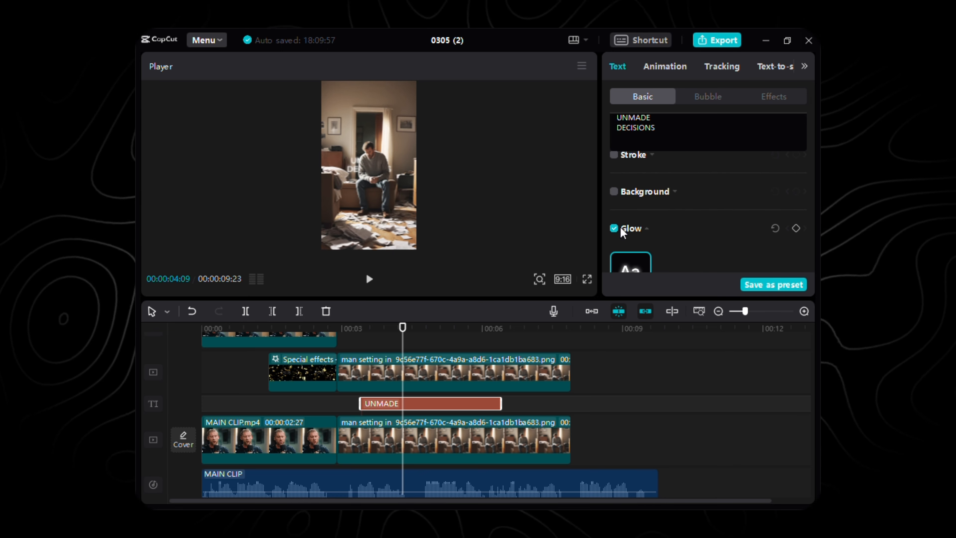
{"action": "scroll", "coordinate": [622, 231], "scroll_direction": "down", "scroll_amount": 3}
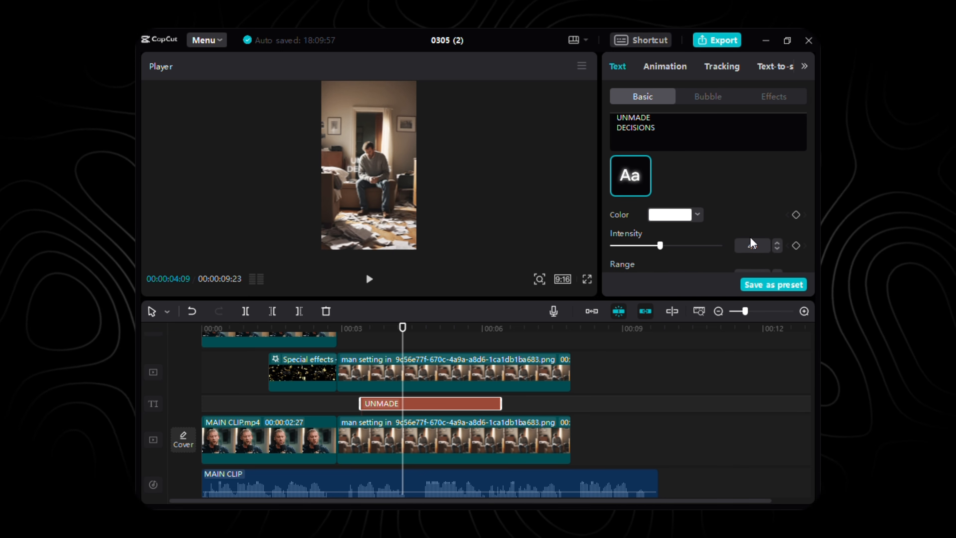
{"action": "scroll", "coordinate": [752, 244], "scroll_direction": "down", "scroll_amount": 2}
{"action": "double_click", "coordinate": [755, 181]}
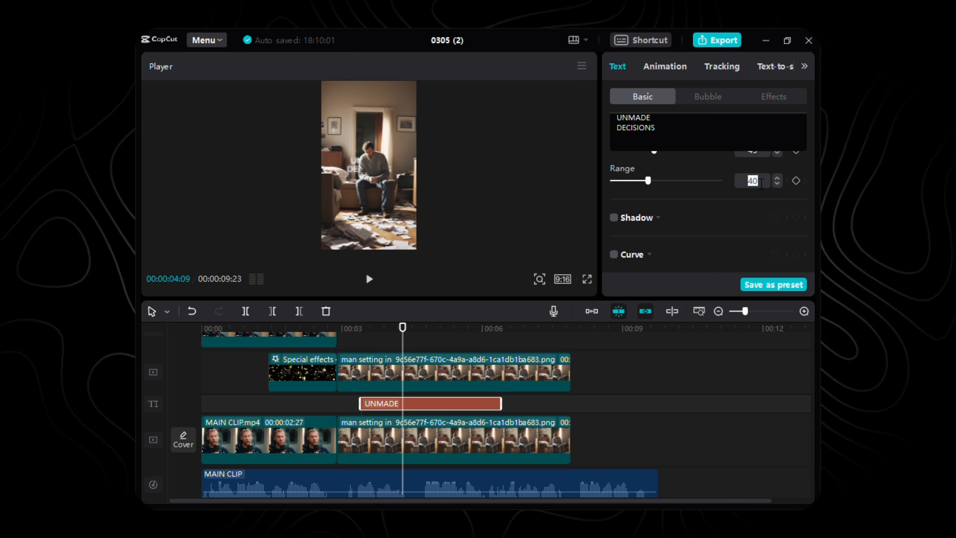
{"action": "type", "text": "60"}
{"action": "key", "text": "Return"}
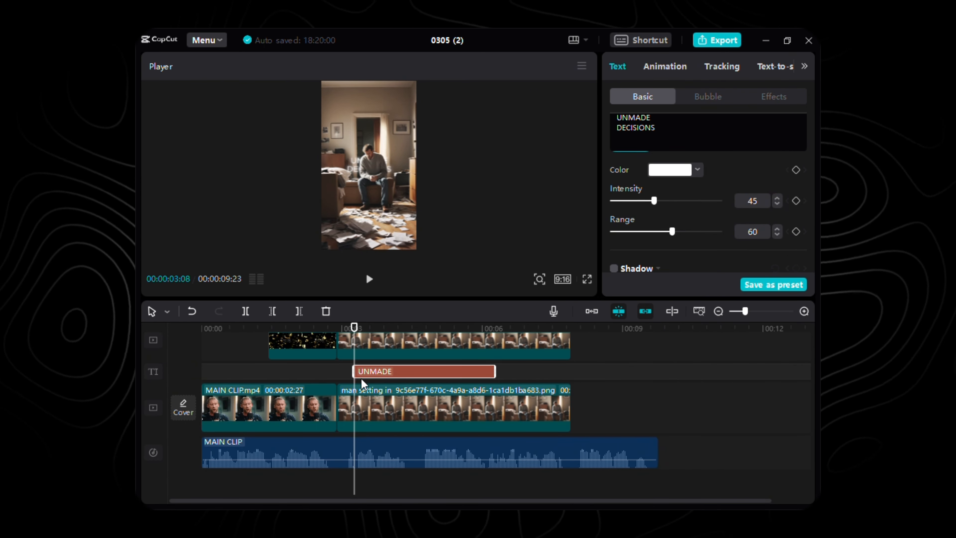
Keyframe the text's scale at 245% and plane rotation at -1° at the clip's start, 00:00:03:08.
{"action": "scroll", "coordinate": [795, 232], "scroll_direction": "up", "scroll_amount": 3}
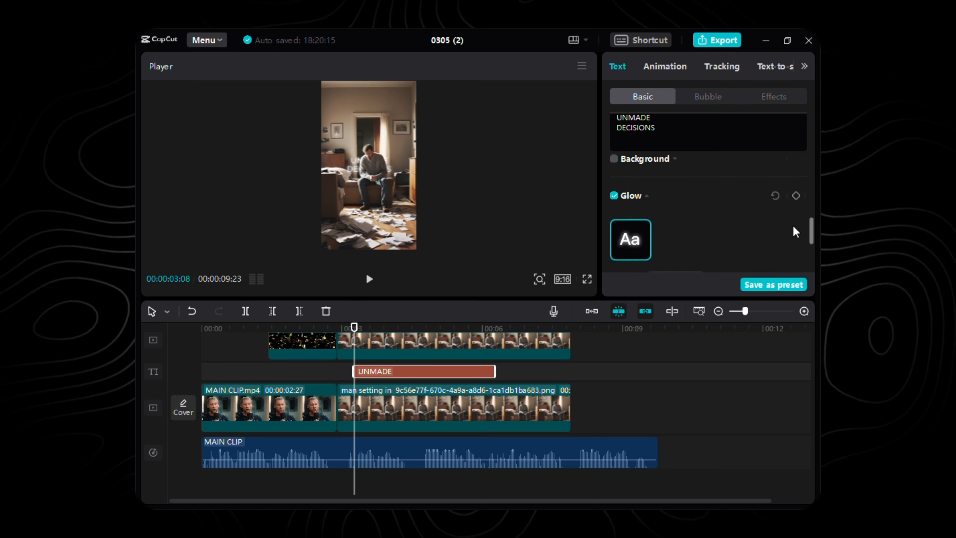
{"action": "scroll", "coordinate": [794, 228], "scroll_direction": "up", "scroll_amount": 6}
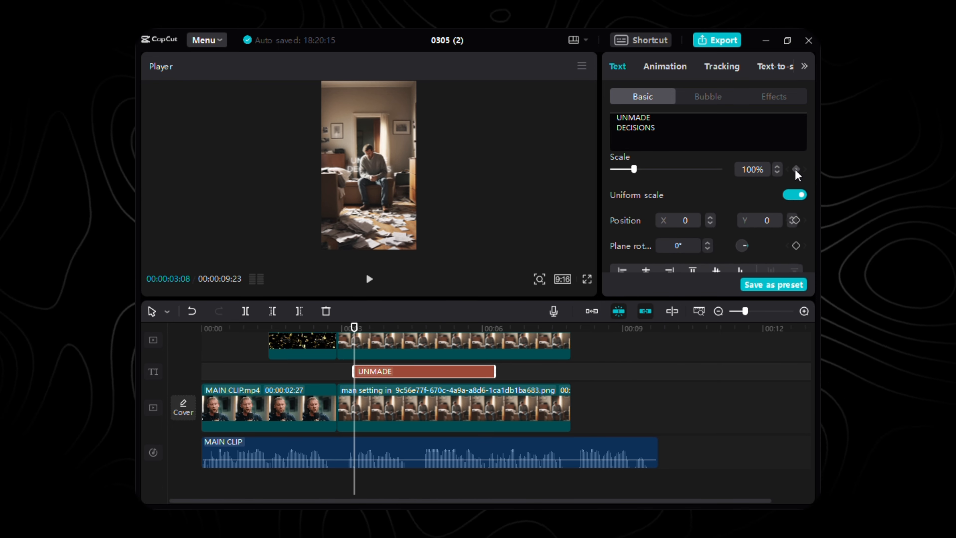
{"action": "left_click", "coordinate": [796, 170]}
{"action": "double_click", "coordinate": [752, 170]}
{"action": "type", "text": "245"}
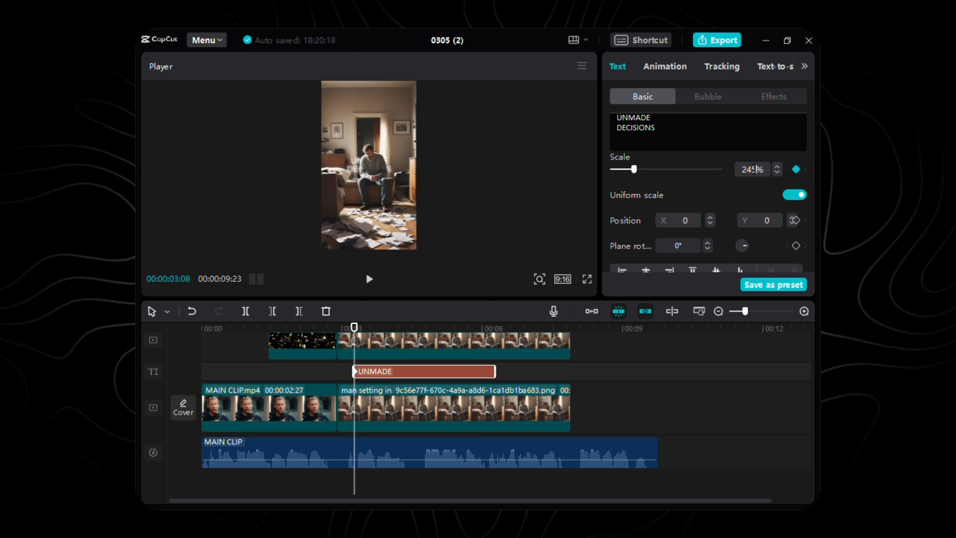
{"action": "key", "text": "Return"}
{"action": "left_click", "coordinate": [796, 245]}
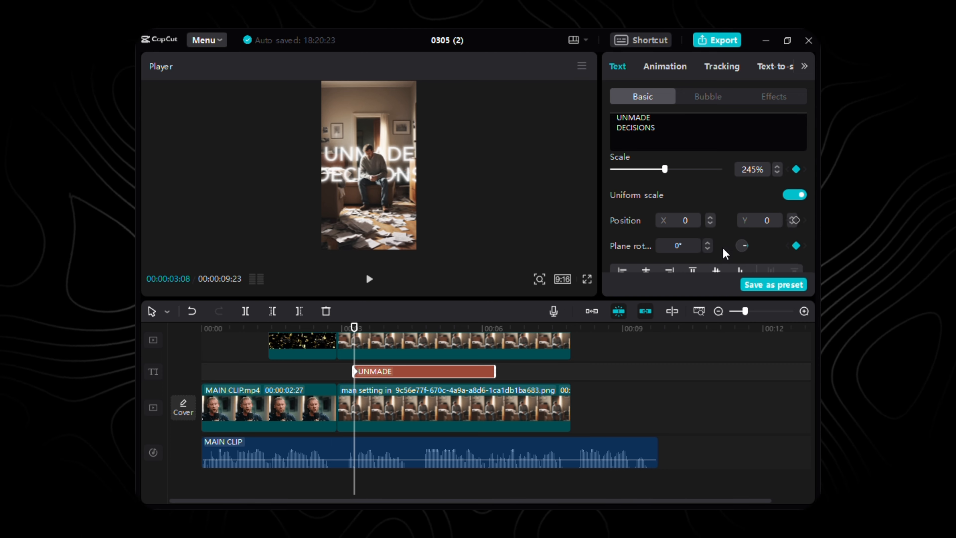
{"action": "left_click", "coordinate": [708, 249]}
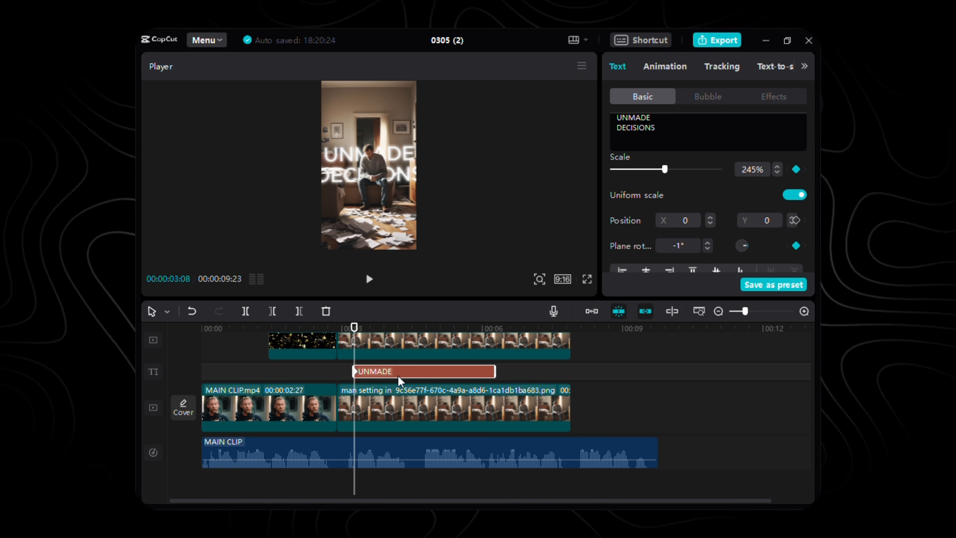
Keyframe the text's scale at 259% and plane rotation at 1° at 00:00:04:09.
{"action": "key", "text": "space"}
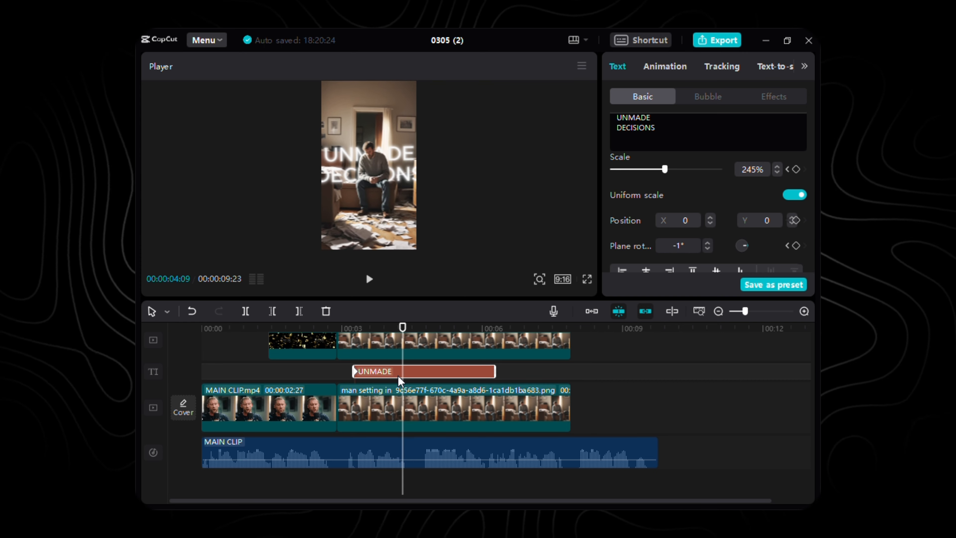
{"action": "double_click", "coordinate": [756, 170]}
{"action": "type", "text": "259"}
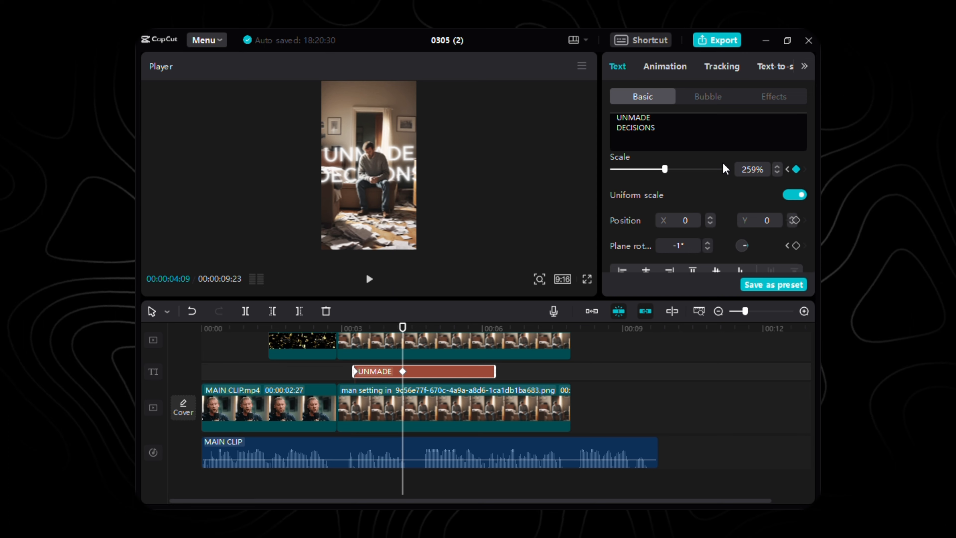
{"action": "left_click", "coordinate": [796, 246]}
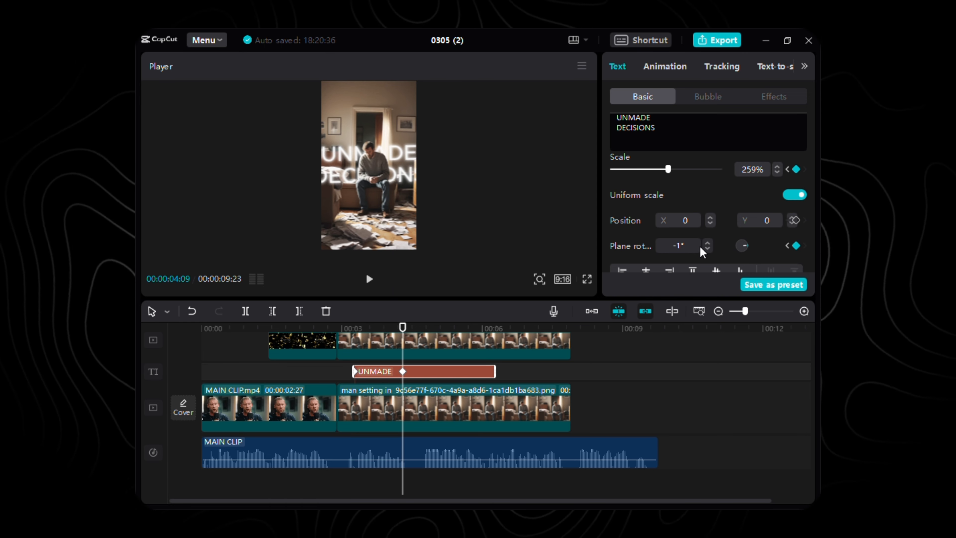
{"action": "left_click", "coordinate": [708, 243]}
{"action": "left_click", "coordinate": [707, 243]}
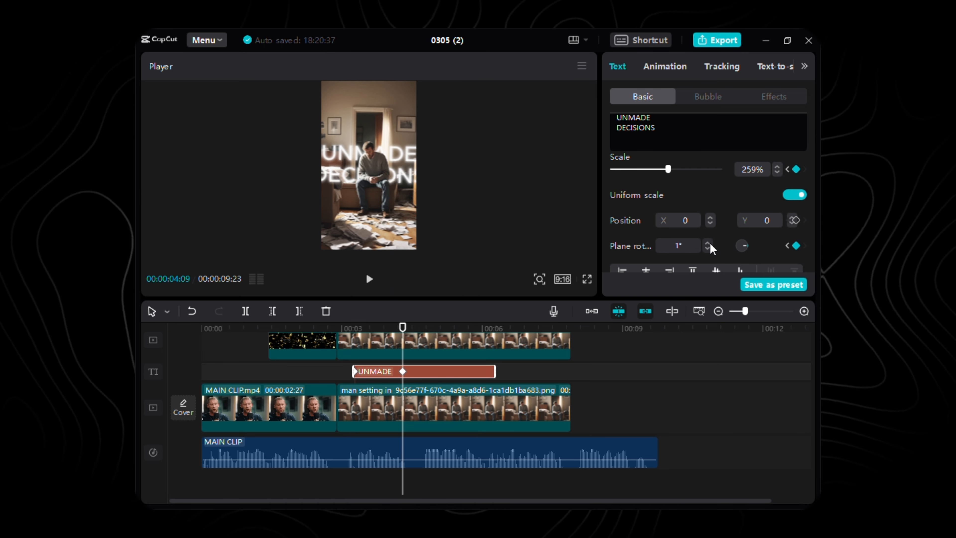
Set the text's vertical position to 343.
{"action": "double_click", "coordinate": [768, 220]}
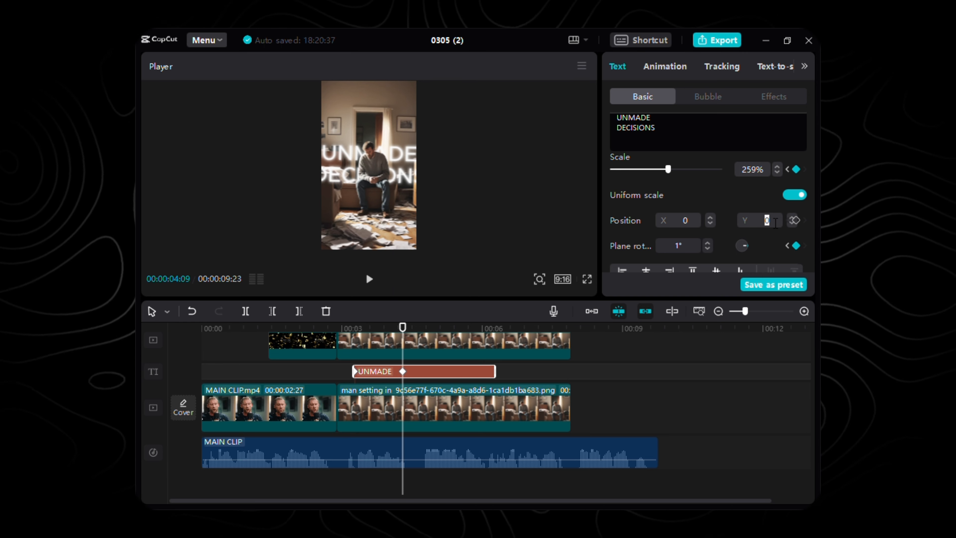
{"action": "type", "text": "343"}
{"action": "key", "text": "Return"}
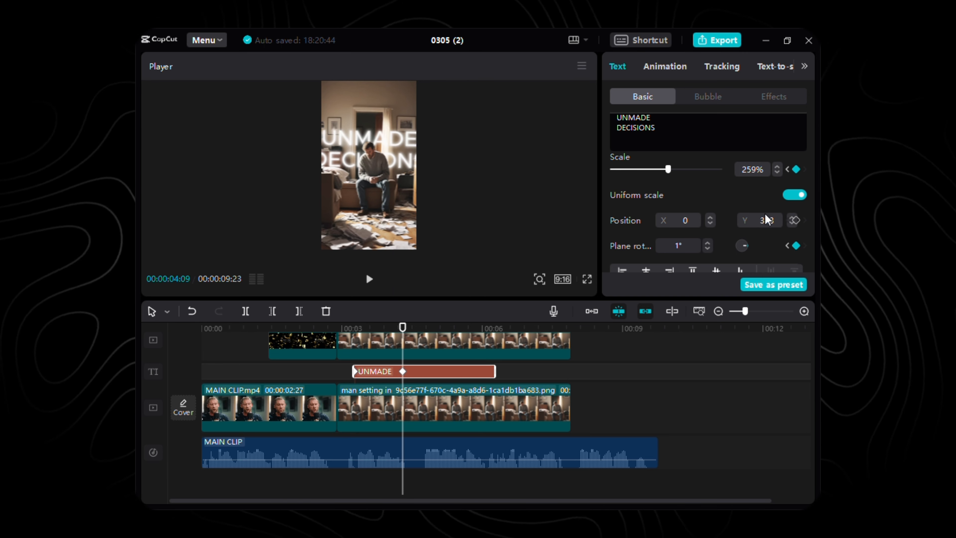
Apply the Fade In entrance animation to the text.
{"action": "left_click", "coordinate": [666, 67]}
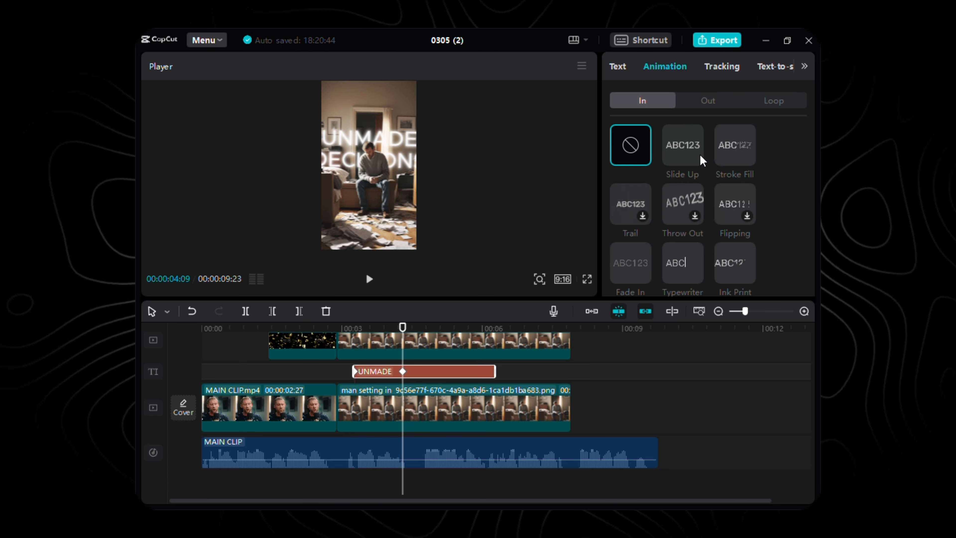
{"action": "scroll", "coordinate": [697, 156], "scroll_direction": "down", "scroll_amount": 2}
{"action": "left_click", "coordinate": [631, 147]}
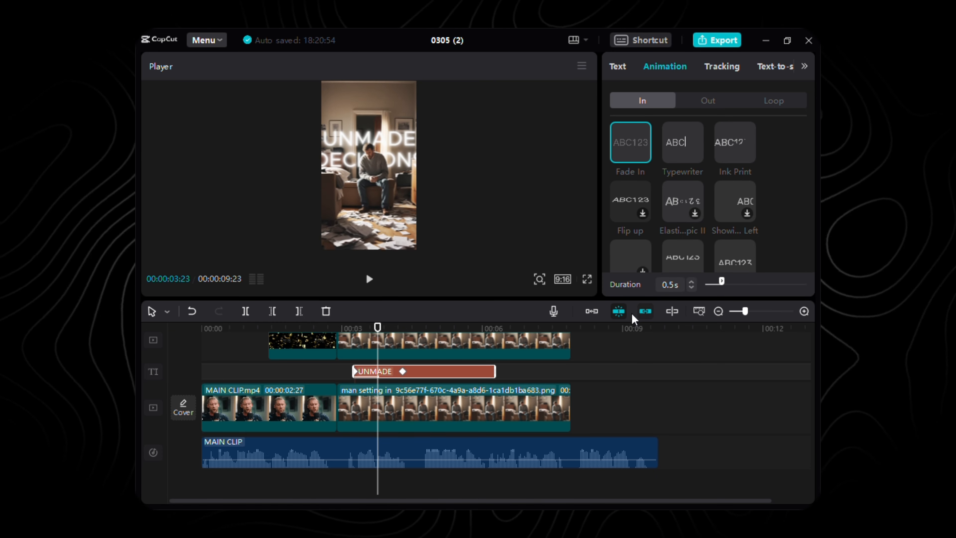
Turn the text into a compound clip and move it, together with the upper image copy, up one track beside the existing clips.
{"action": "right_click", "coordinate": [419, 371]}
{"action": "left_click", "coordinate": [429, 442]}
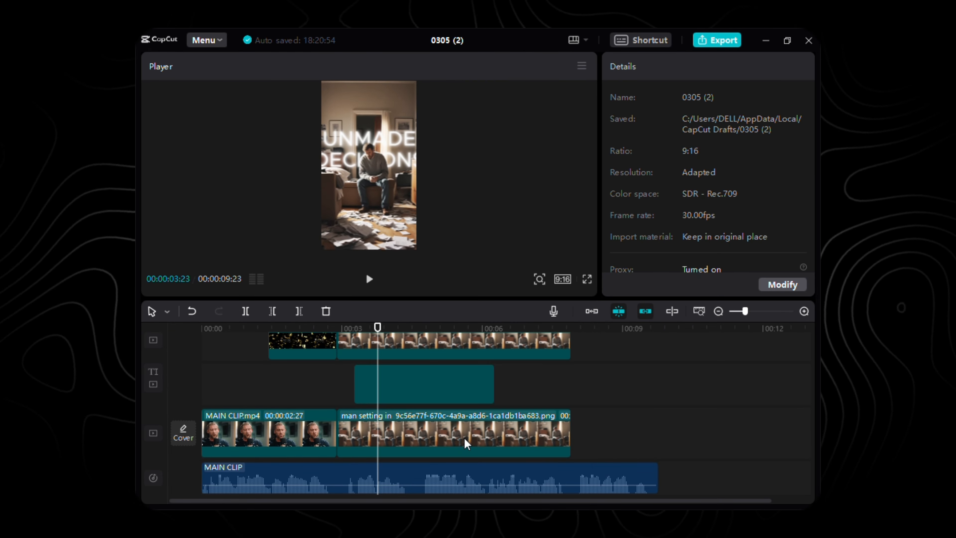
{"action": "left_click", "coordinate": [403, 383]}
{"action": "scroll", "coordinate": [395, 386], "scroll_direction": "up", "scroll_amount": 1}
{"action": "left_click_drag", "start_coordinate": [379, 329], "coordinate": [359, 349]}
{"action": "left_click", "coordinate": [372, 381], "text": "ctrl"}
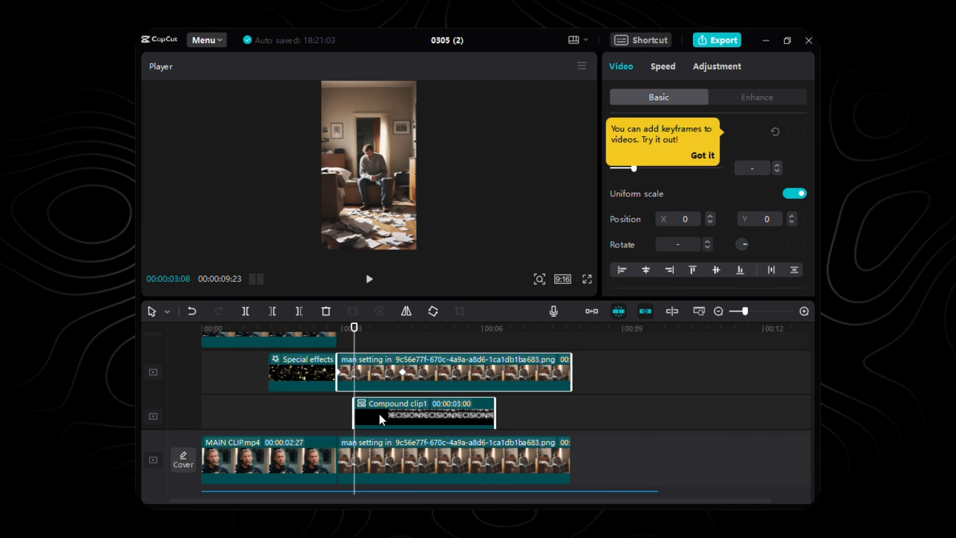
{"action": "left_click_drag", "start_coordinate": [379, 413], "coordinate": [381, 381]}
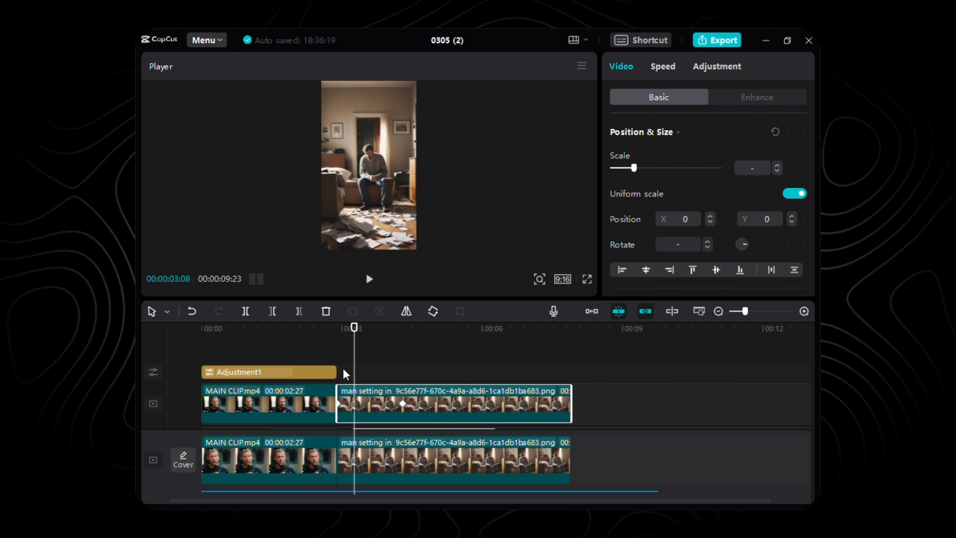
Extend the adjustment layer to the end of the image clips.
{"action": "left_click_drag", "start_coordinate": [342, 378], "coordinate": [573, 399]}
{"action": "scroll", "coordinate": [436, 402], "scroll_direction": "down", "scroll_amount": 1}
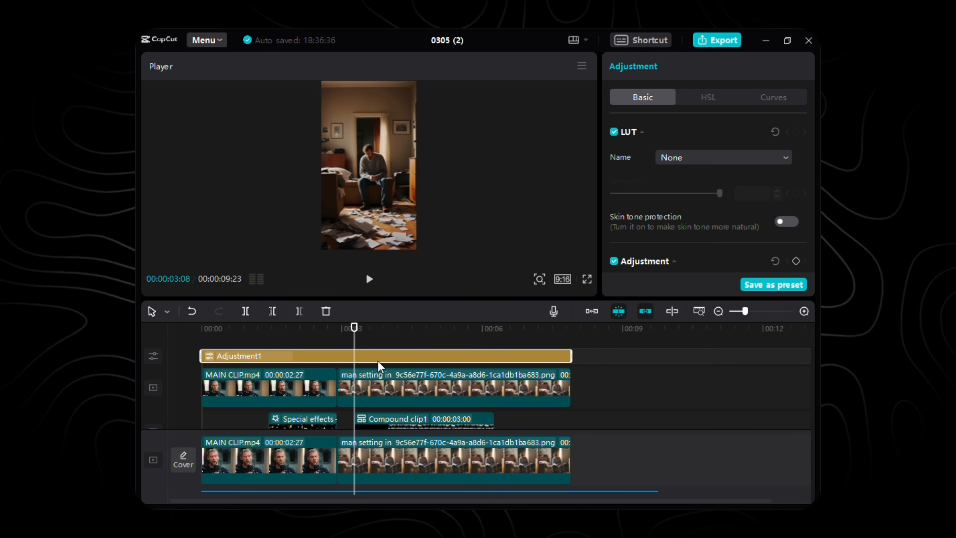
Trim both image clips and the compound text clip so they end at 00:00:04:15.
{"action": "left_click", "coordinate": [380, 402]}
{"action": "scroll", "coordinate": [388, 392], "scroll_direction": "down", "scroll_amount": 2}
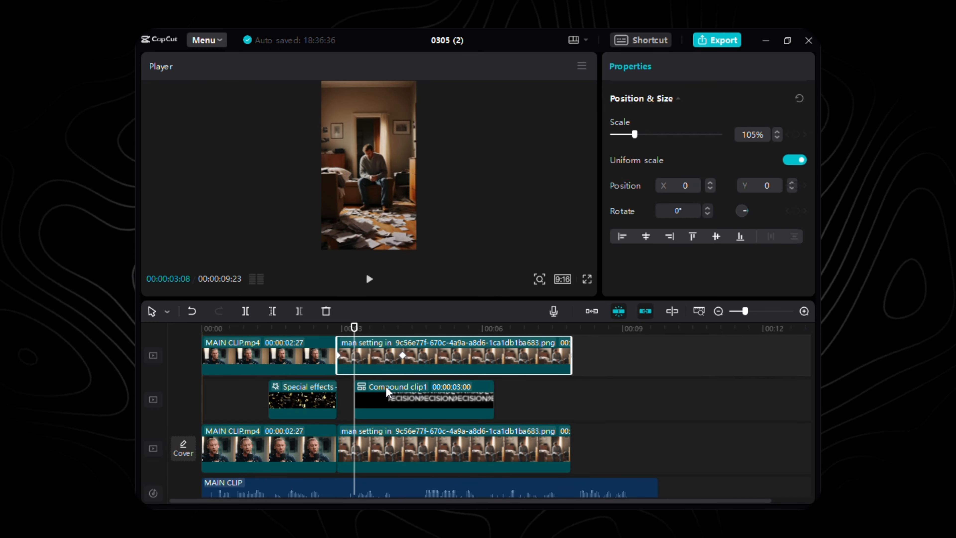
{"action": "left_click", "coordinate": [388, 393], "text": "ctrl"}
{"action": "left_click", "coordinate": [380, 451], "text": "ctrl"}
{"action": "left_click_drag", "start_coordinate": [355, 328], "coordinate": [413, 333]}
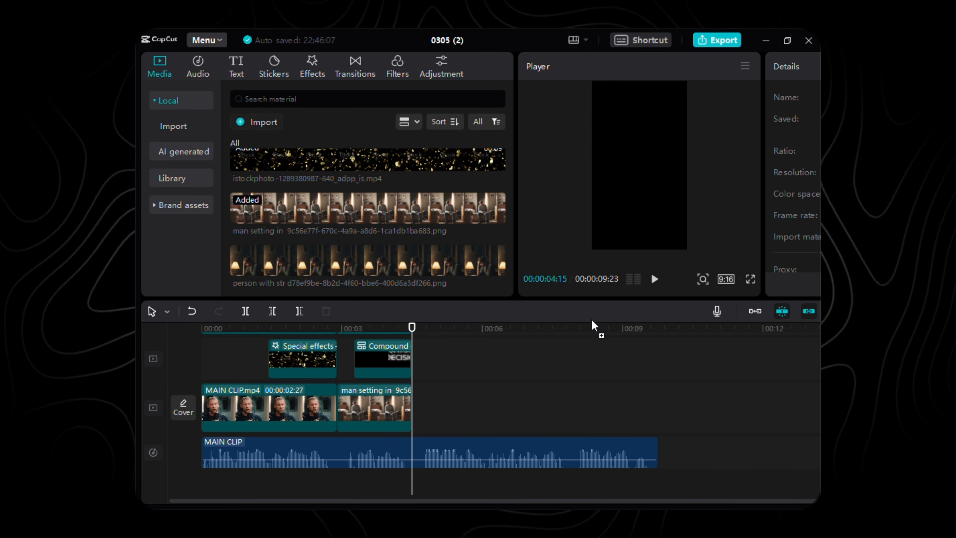
Place the "person with str" PNG on the main track directly after the first image, starting at 00:00:04:15.
{"action": "left_click_drag", "start_coordinate": [593, 324], "coordinate": [551, 451]}
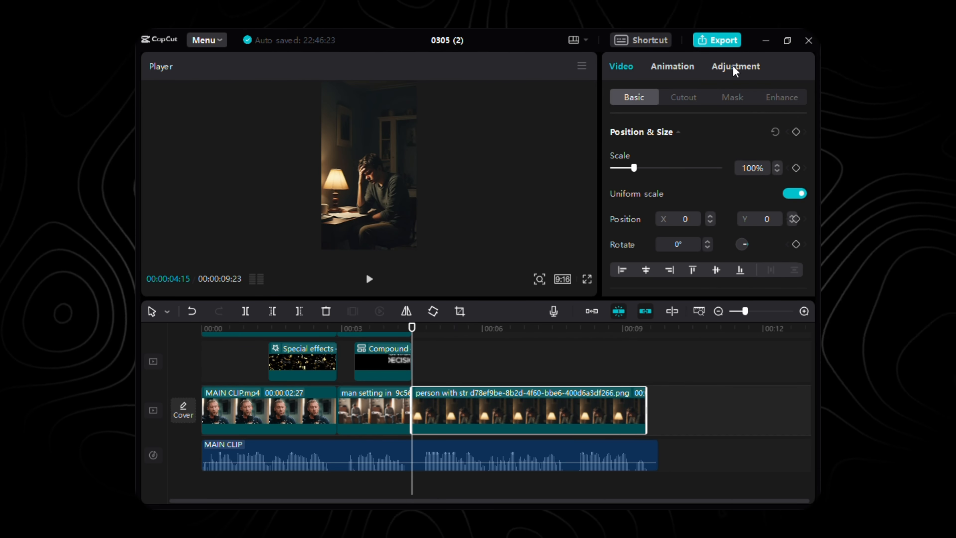
Adjust the newly placed image to saturation -14, brightness -13 and vignette 31.
{"action": "left_click", "coordinate": [733, 66]}
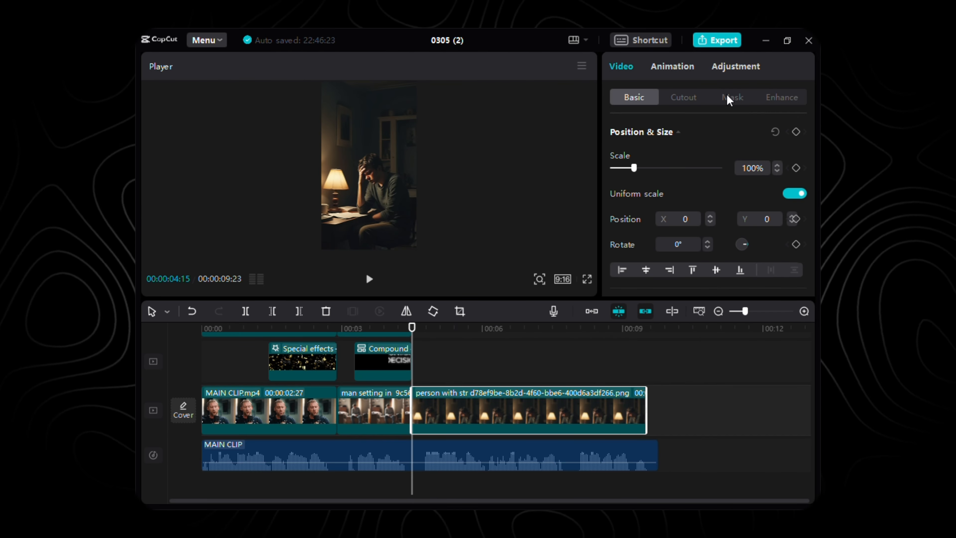
{"action": "scroll", "coordinate": [708, 166], "scroll_direction": "down", "scroll_amount": 5}
{"action": "scroll", "coordinate": [663, 244], "scroll_direction": "down", "scroll_amount": 1}
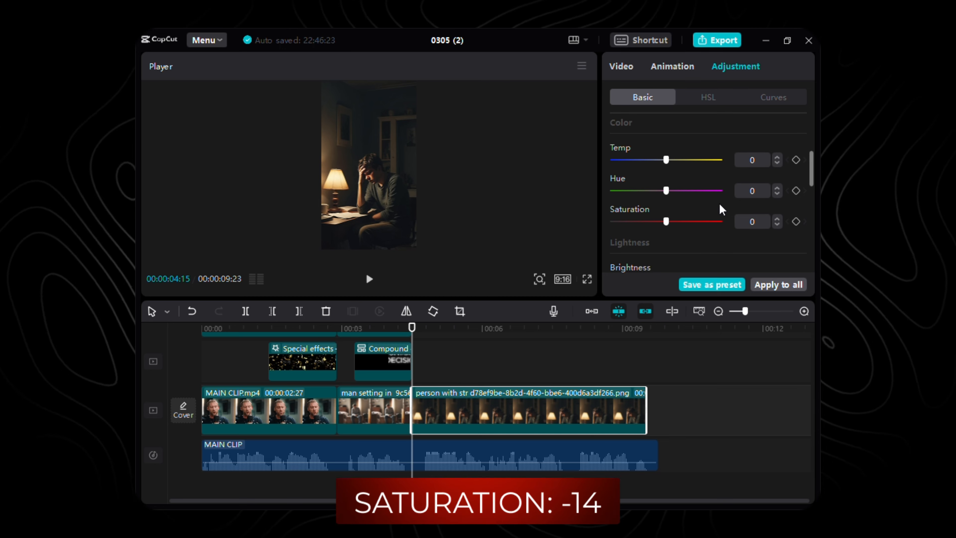
{"action": "scroll", "coordinate": [773, 232], "scroll_direction": "down", "scroll_amount": 2}
{"action": "left_click", "coordinate": [766, 231]}
{"action": "type", "text": "-1"}
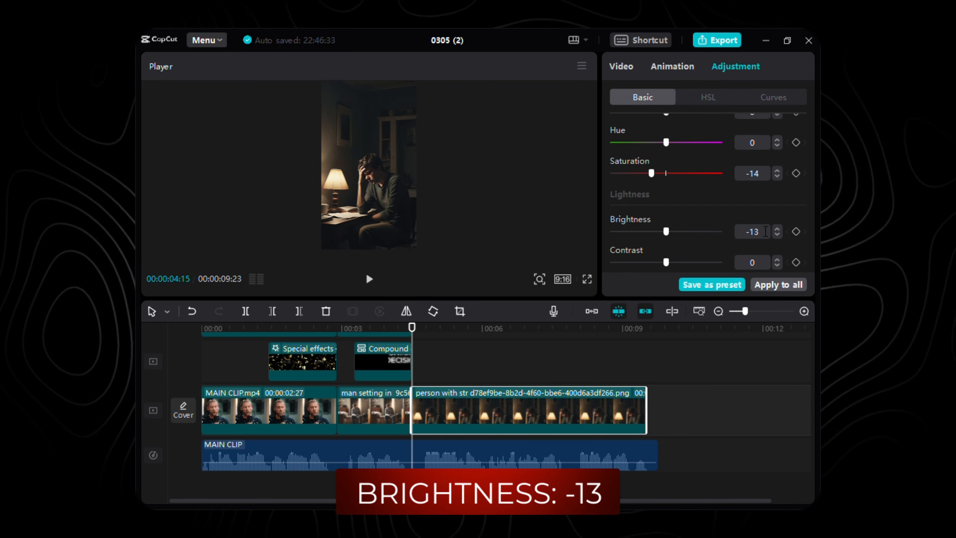
{"action": "type", "text": "3"}
{"action": "key", "text": "Return"}
{"action": "scroll", "coordinate": [766, 231], "scroll_direction": "down", "scroll_amount": 5}
{"action": "left_click", "coordinate": [762, 269]}
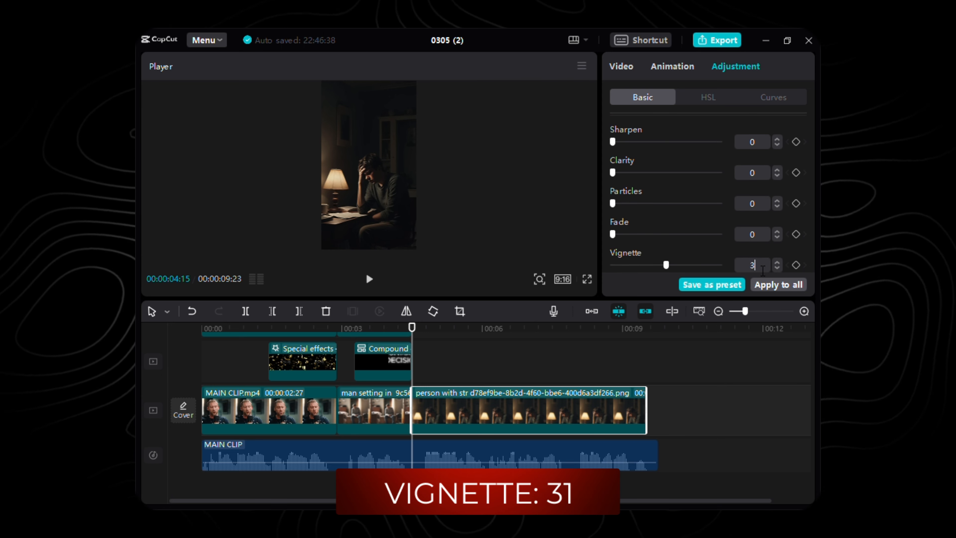
{"action": "key", "text": "Return"}
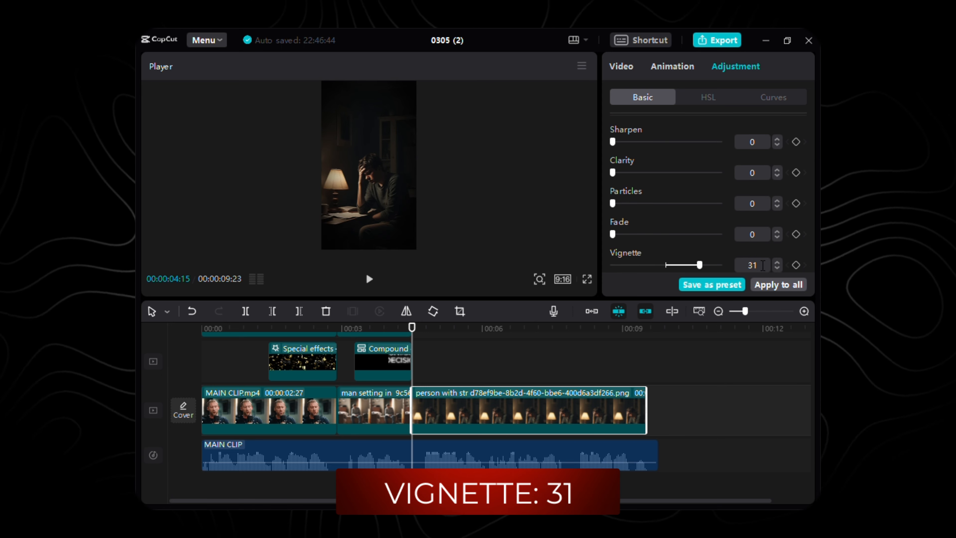
Keyframe the second image's scale at 104% and rotation at -1° at its start, 00:00:04:15.
{"action": "left_click", "coordinate": [631, 73]}
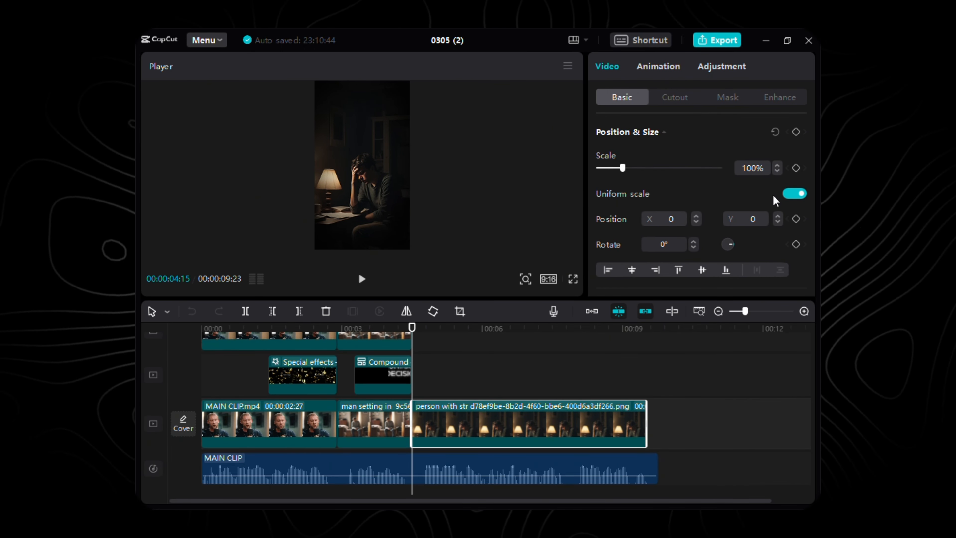
{"action": "left_click", "coordinate": [777, 166]}
{"action": "left_click", "coordinate": [777, 165]}
{"action": "left_click", "coordinate": [778, 166]}
{"action": "left_click", "coordinate": [778, 165]}
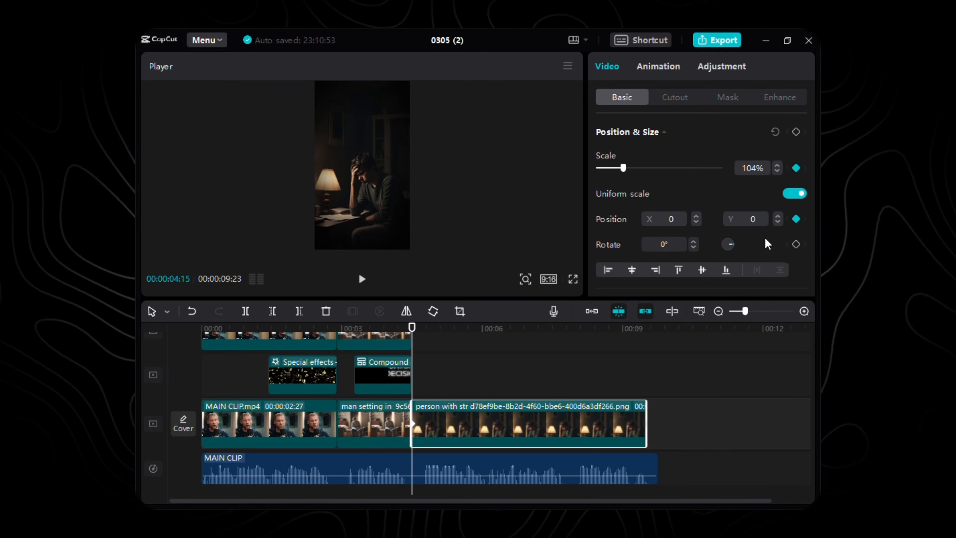
{"action": "left_click", "coordinate": [693, 247]}
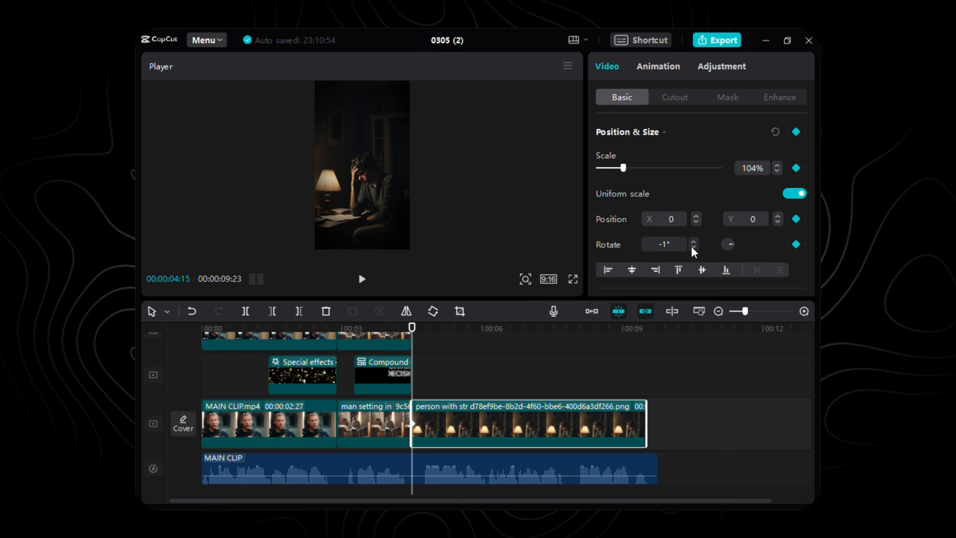
Keyframe the second image at 00:00:06:05 with scale 124%, X position 238 and rotation 1°.
{"action": "key", "text": "space"}
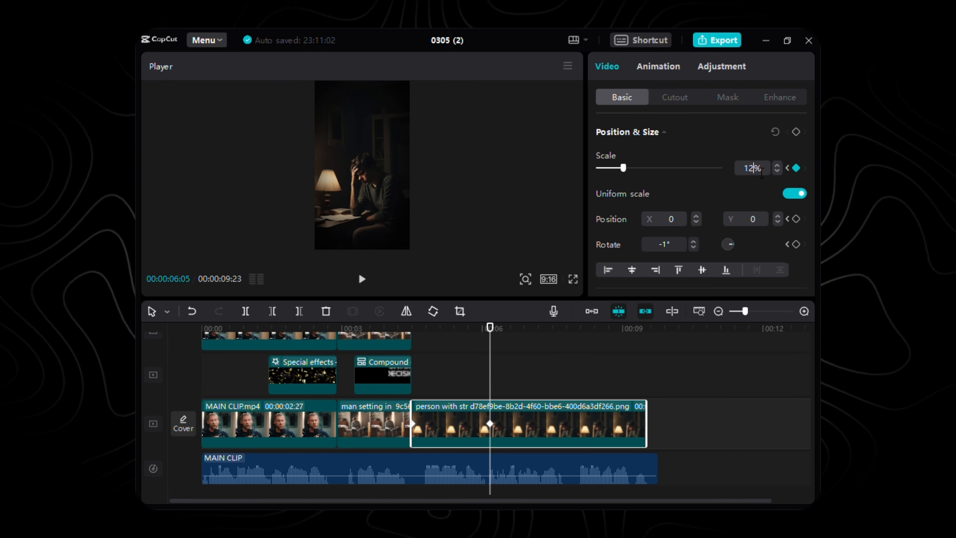
{"action": "type", "text": "4"}
{"action": "left_click", "coordinate": [685, 221]}
{"action": "type", "text": "238"}
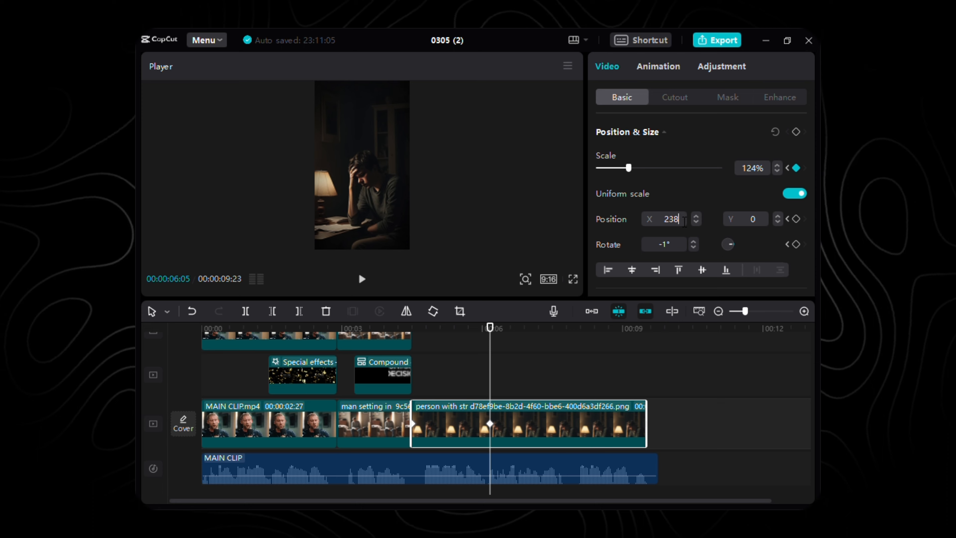
{"action": "key", "text": "Return"}
{"action": "left_click", "coordinate": [694, 242]}
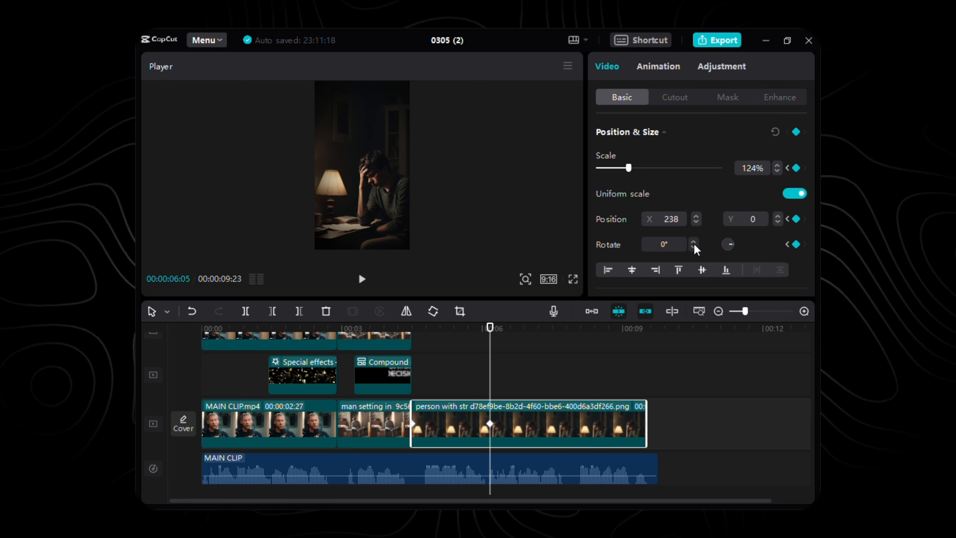
{"action": "left_click", "coordinate": [693, 242]}
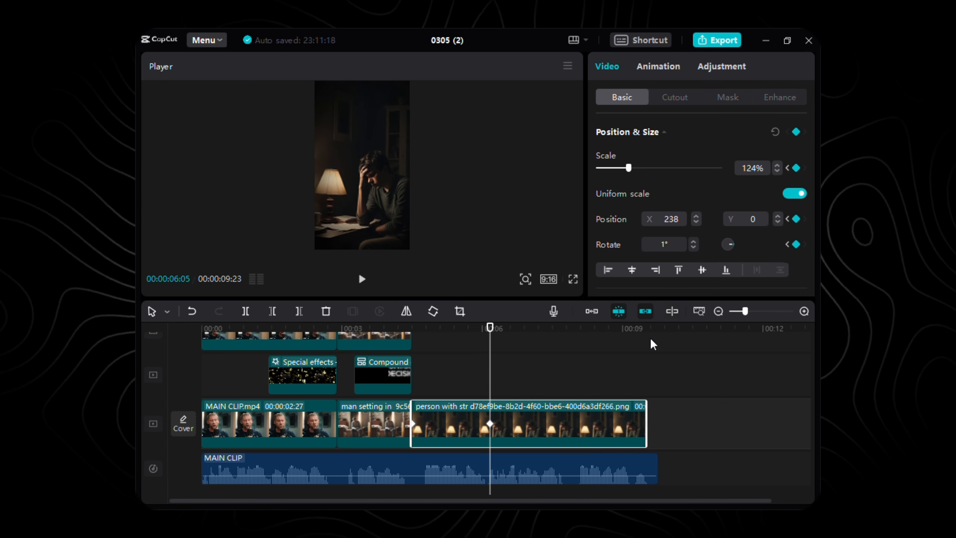
Keyframe the second image's position at 00:00:06:16 to X -751 and Y -229.
{"action": "key", "text": "shift+Right"}
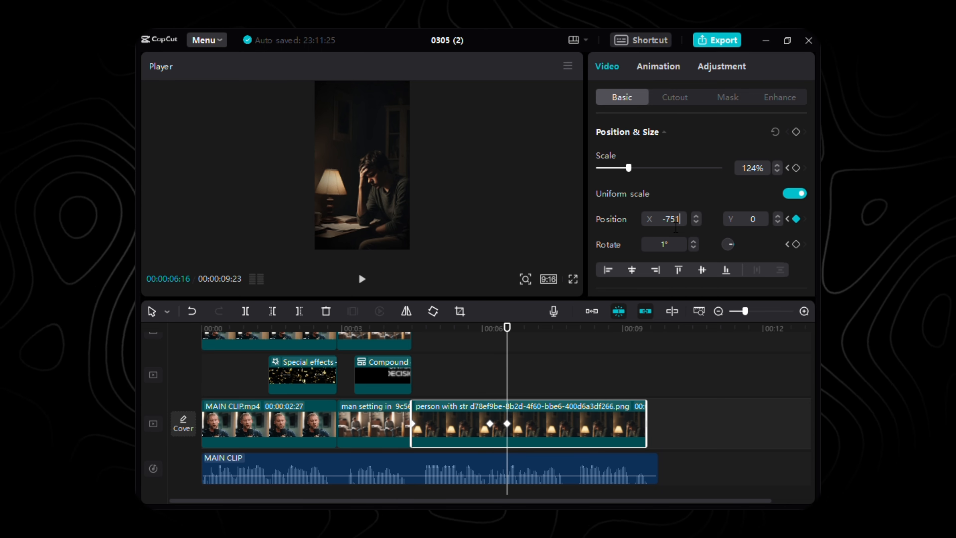
{"action": "left_click", "coordinate": [757, 220]}
{"action": "key", "text": "Return"}
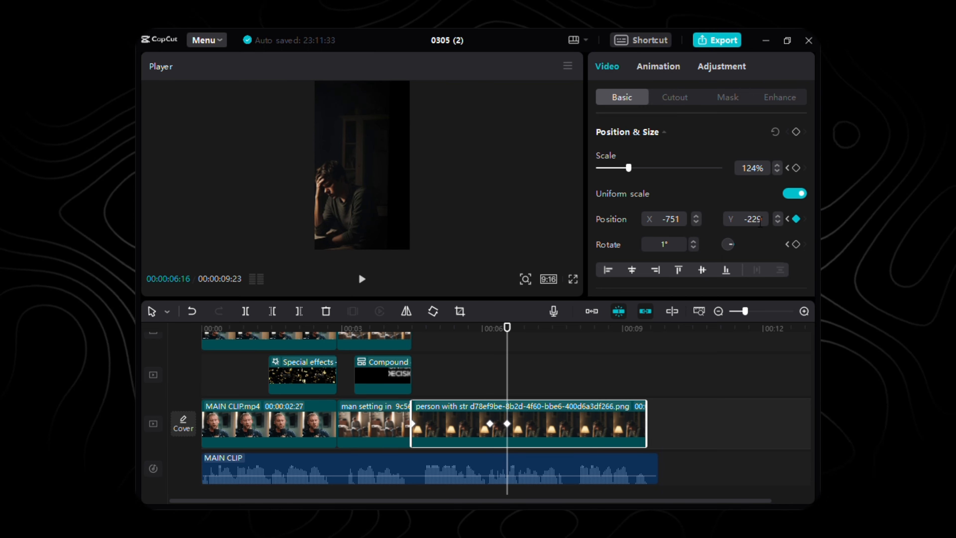
Duplicate the keyframed "person with str" image onto the track above, starting at 00:00:04:15 in line with the original.
{"action": "scroll", "coordinate": [561, 373], "scroll_direction": "up", "scroll_amount": 1}
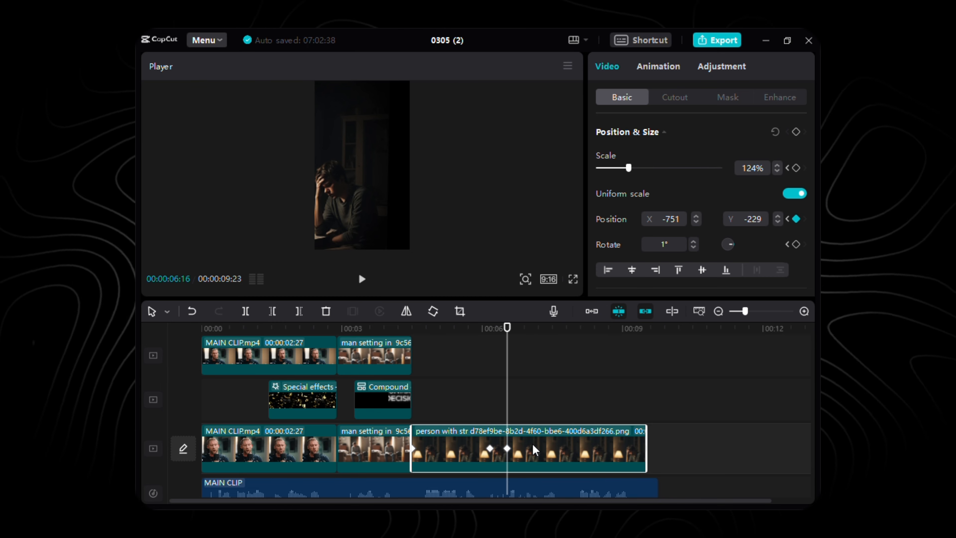
{"action": "key", "text": "ctrl+v"}
{"action": "left_click_drag", "start_coordinate": [539, 414], "coordinate": [443, 415]}
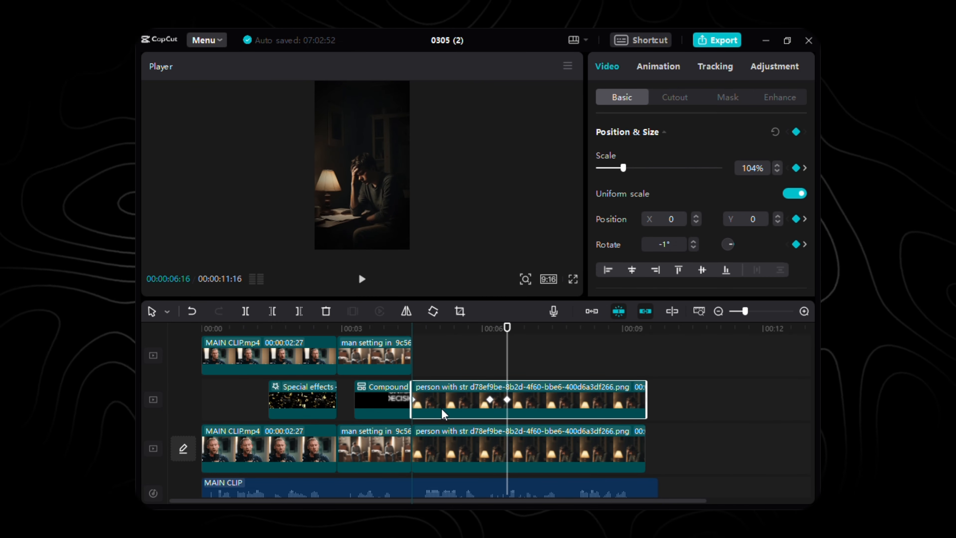
Set the duplicate image's scale to 129% at its 00:00:06:05 keyframe and apply Auto cutout to isolate the person.
{"action": "left_click", "coordinate": [489, 400]}
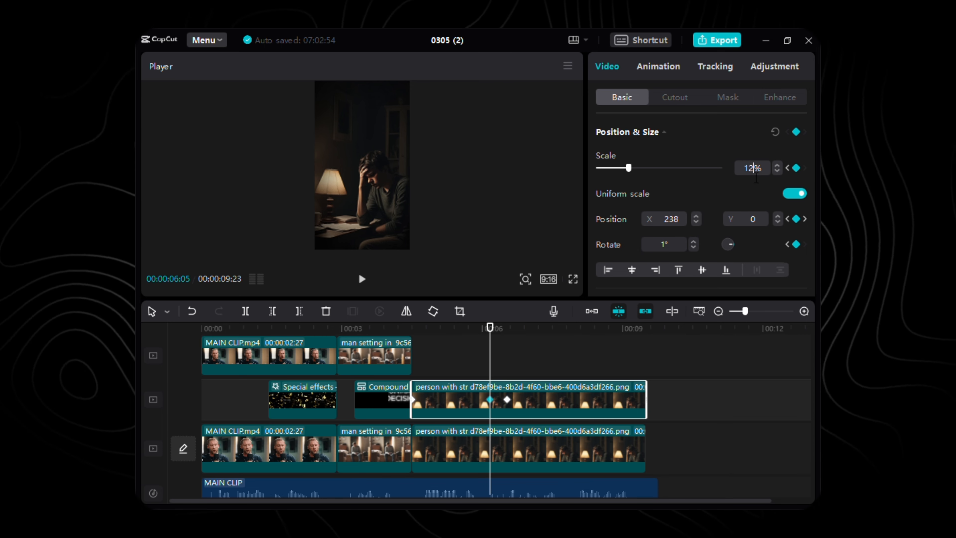
{"action": "type", "text": "9"}
{"action": "key", "text": "Return"}
{"action": "left_click", "coordinate": [674, 97]}
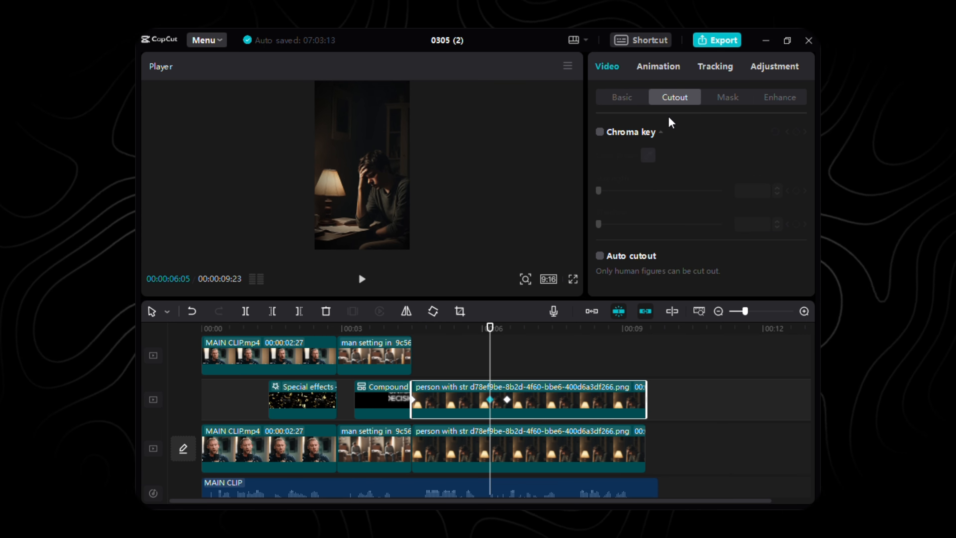
{"action": "left_click", "coordinate": [605, 257]}
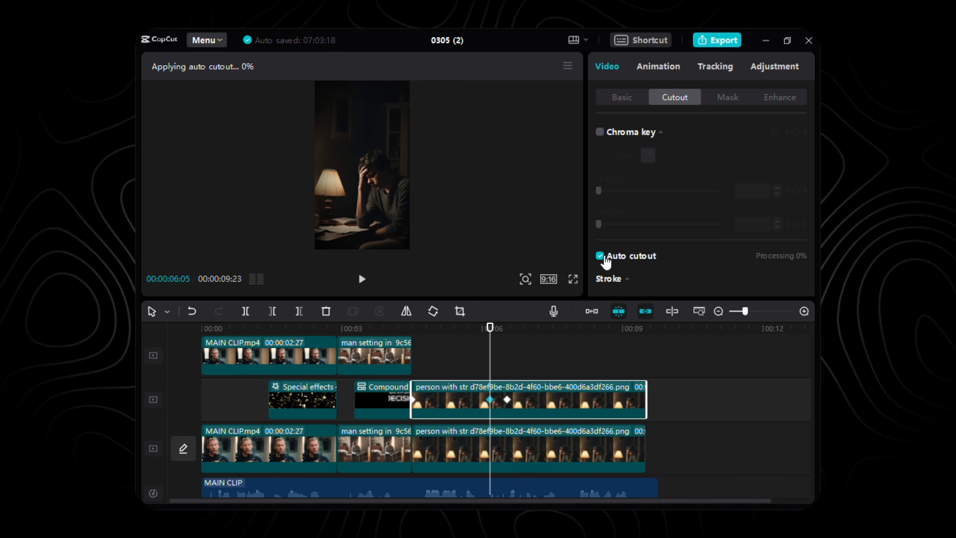
{"action": "left_click", "coordinate": [613, 97]}
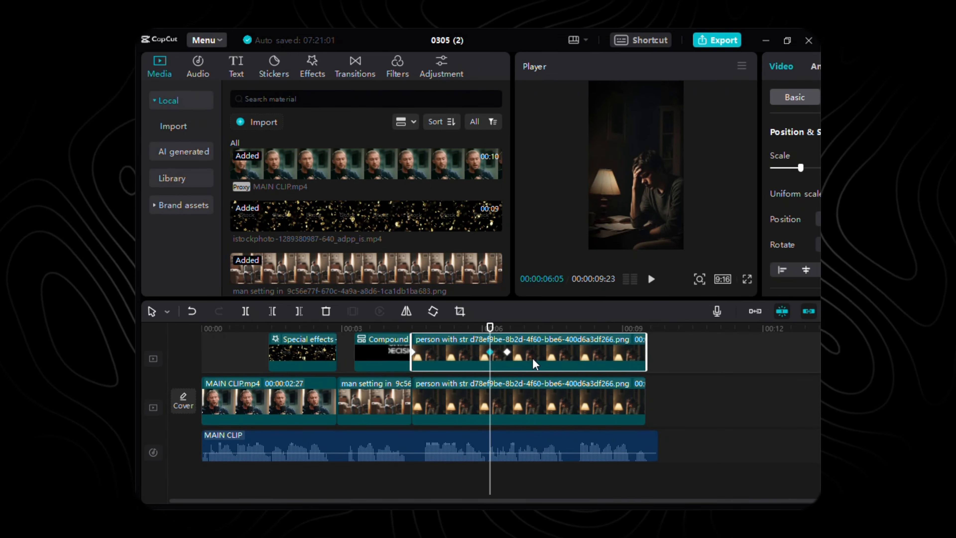
Add a default text clip between the second image and its cutout copy, starting at 00:00:04:15.
{"action": "left_click", "coordinate": [237, 68]}
{"action": "left_click_drag", "start_coordinate": [259, 134], "coordinate": [464, 371]}
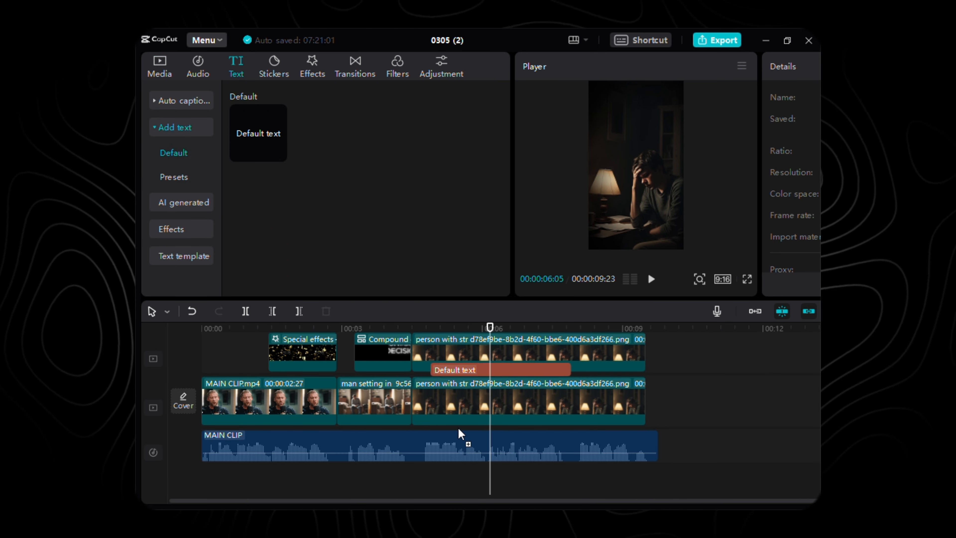
{"action": "left_click_drag", "start_coordinate": [458, 428], "coordinate": [439, 434]}
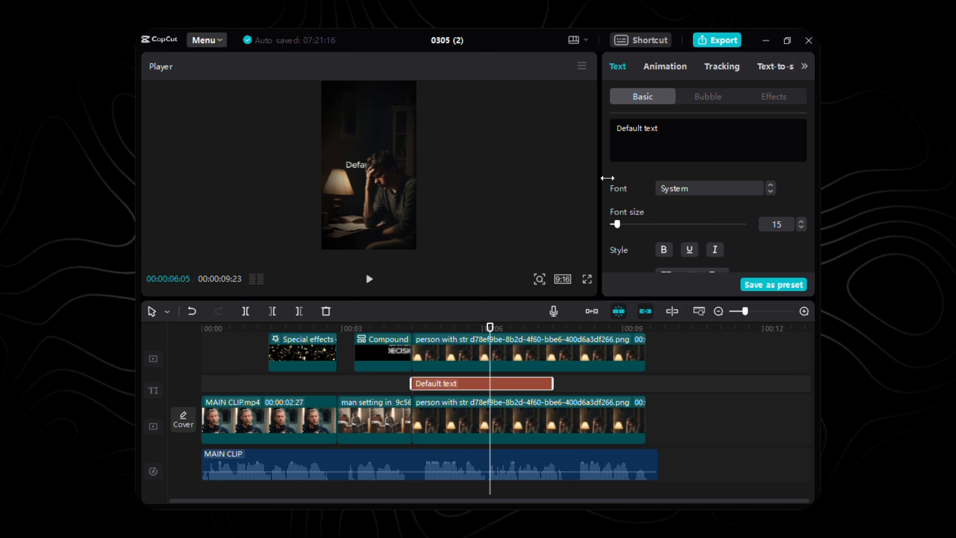
{"action": "left_click_drag", "start_coordinate": [608, 177], "coordinate": [587, 174]}
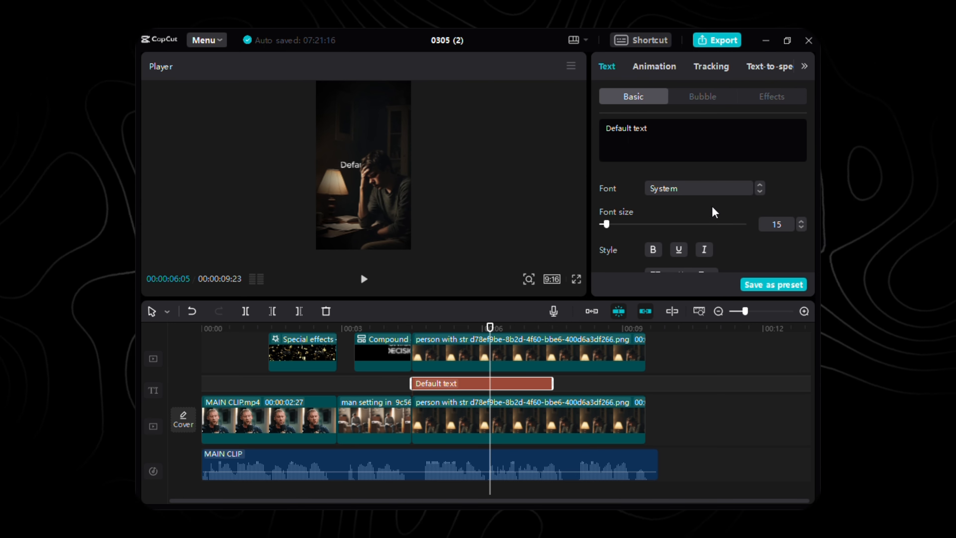
Change the text to "The reason you are STRESSED" with a line break after "you", in the Sage font.
{"action": "key", "text": "ctrl+a"}
{"action": "type", "text": "The reason you are STRESSED"}
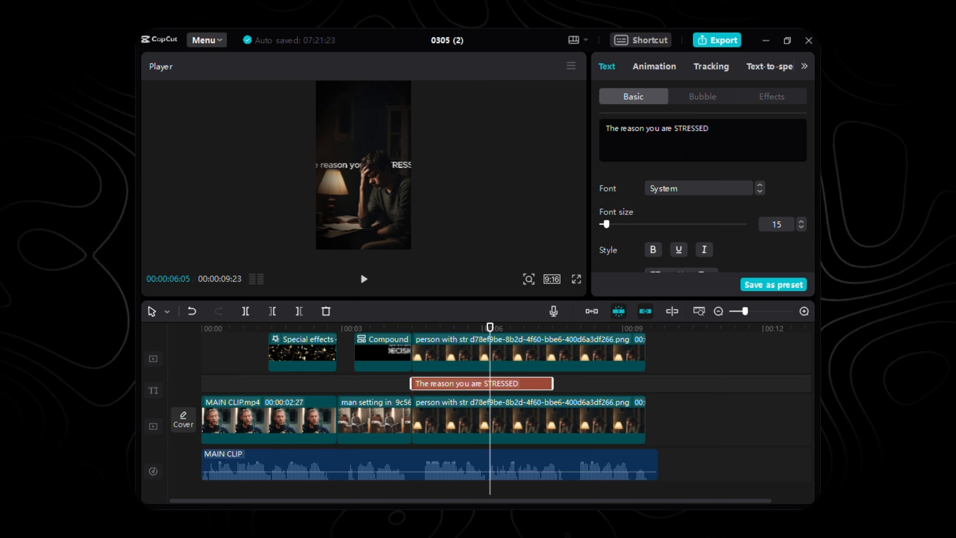
{"action": "left_click", "coordinate": [661, 128]}
{"action": "key", "text": "BackSpace"}
{"action": "key", "text": "Return"}
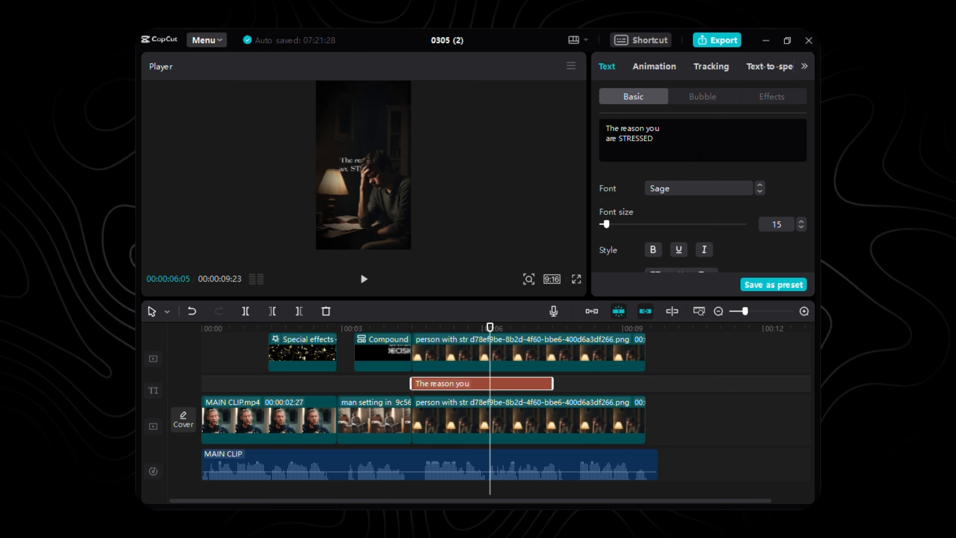
Enable Glow on the "The reason you are STRESSED" text with intensity 12 and range 11.
{"action": "scroll", "coordinate": [694, 153], "scroll_direction": "down", "scroll_amount": 3}
{"action": "scroll", "coordinate": [700, 156], "scroll_direction": "down", "scroll_amount": 10}
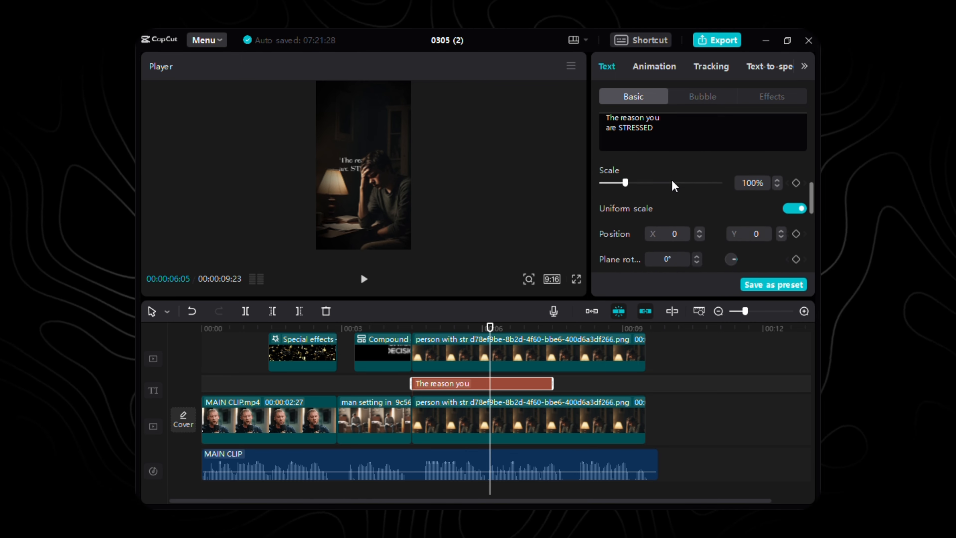
{"action": "scroll", "coordinate": [633, 220], "scroll_direction": "down", "scroll_amount": 6}
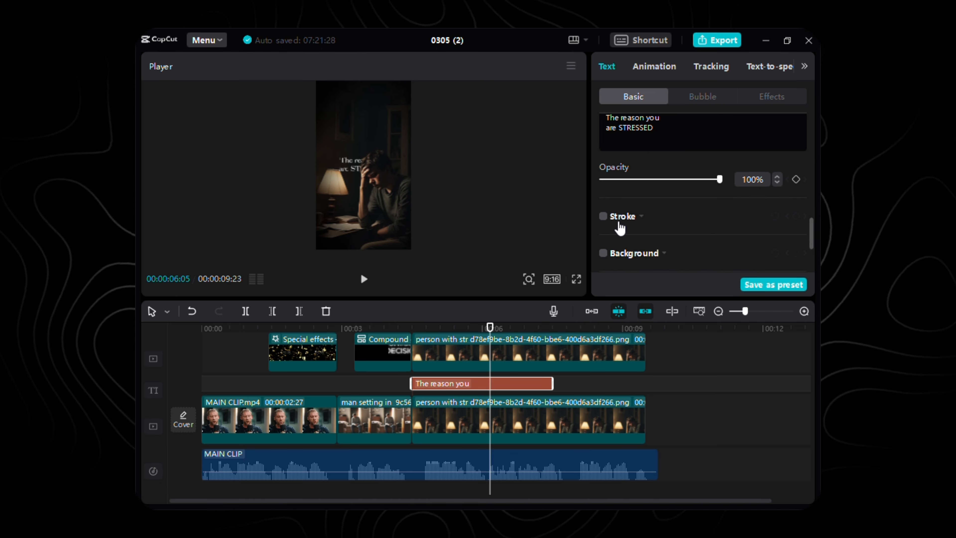
{"action": "left_click", "coordinate": [602, 181]}
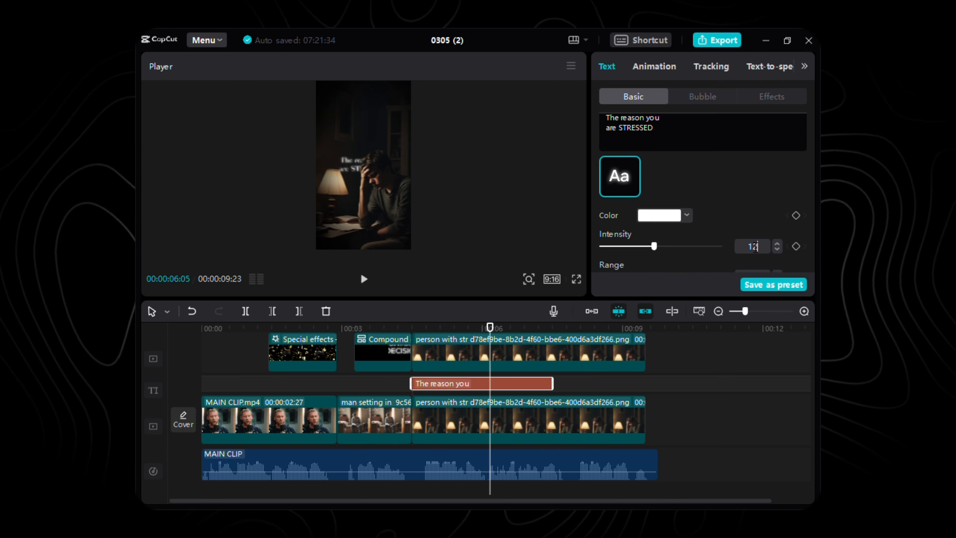
{"action": "scroll", "coordinate": [755, 247], "scroll_direction": "down", "scroll_amount": 2}
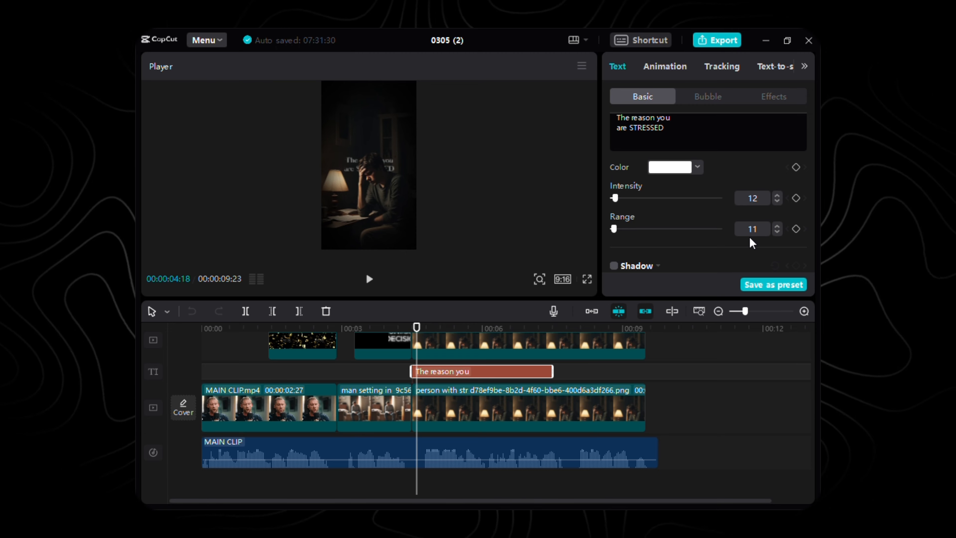
Keyframe the "The reason you are STRESSED" text at its start with scale 71%, position X -630, Y -471 and plane rotation -7°.
{"action": "scroll", "coordinate": [750, 236], "scroll_direction": "up", "scroll_amount": 2}
{"action": "scroll", "coordinate": [757, 237], "scroll_direction": "up", "scroll_amount": 9}
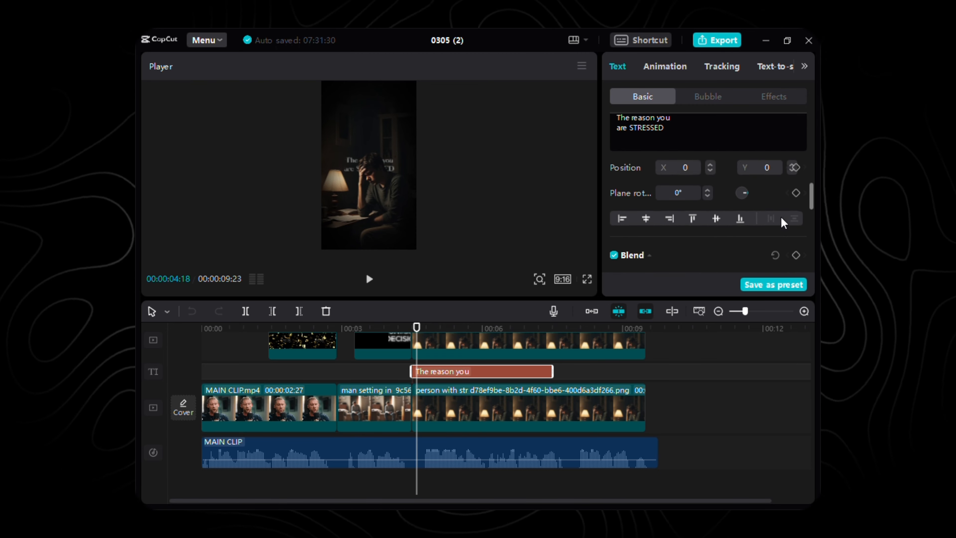
{"action": "scroll", "coordinate": [783, 221], "scroll_direction": "down", "scroll_amount": 1}
{"action": "left_click", "coordinate": [796, 202]}
{"action": "scroll", "coordinate": [793, 245], "scroll_direction": "down", "scroll_amount": 2}
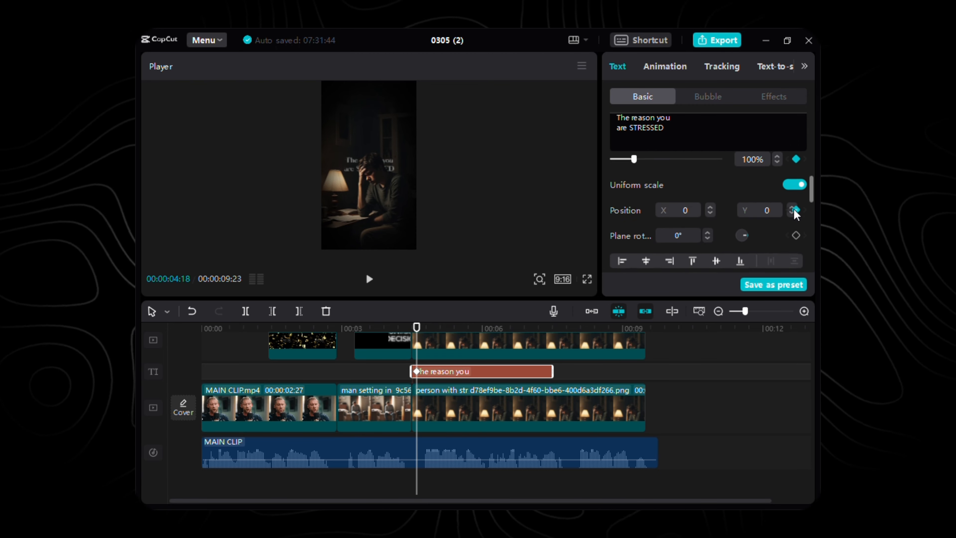
{"action": "left_click", "coordinate": [795, 206]}
{"action": "left_click", "coordinate": [797, 230]}
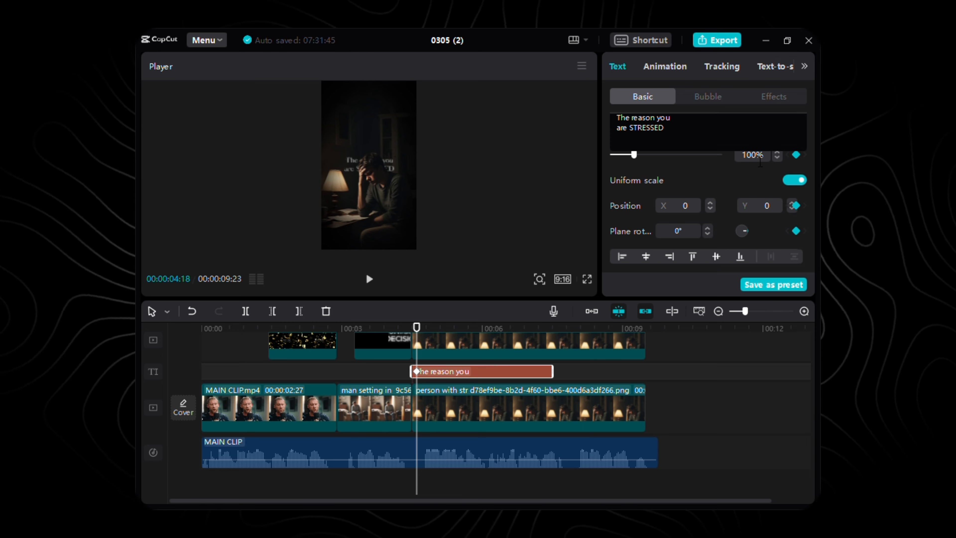
{"action": "left_click", "coordinate": [759, 157]}
{"action": "type", "text": "71"}
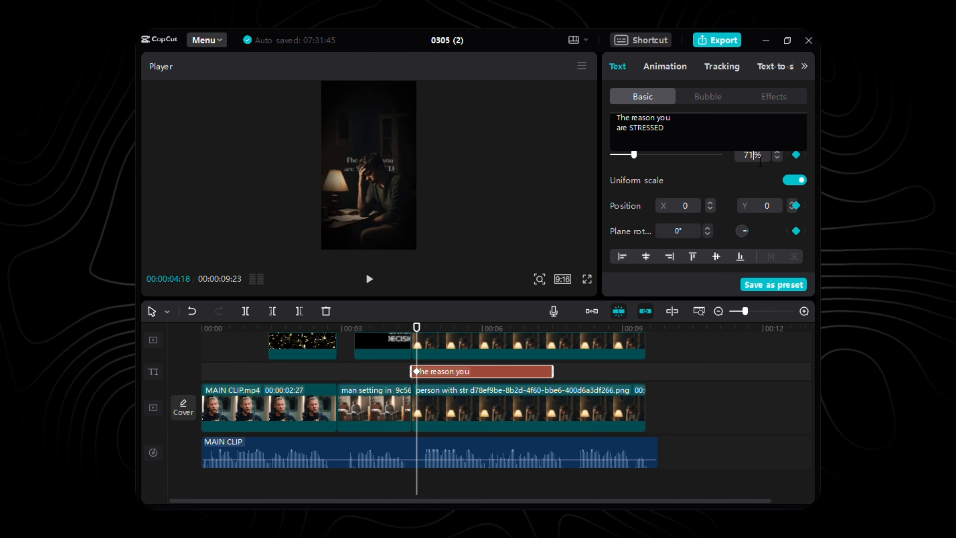
{"action": "key", "text": "Return"}
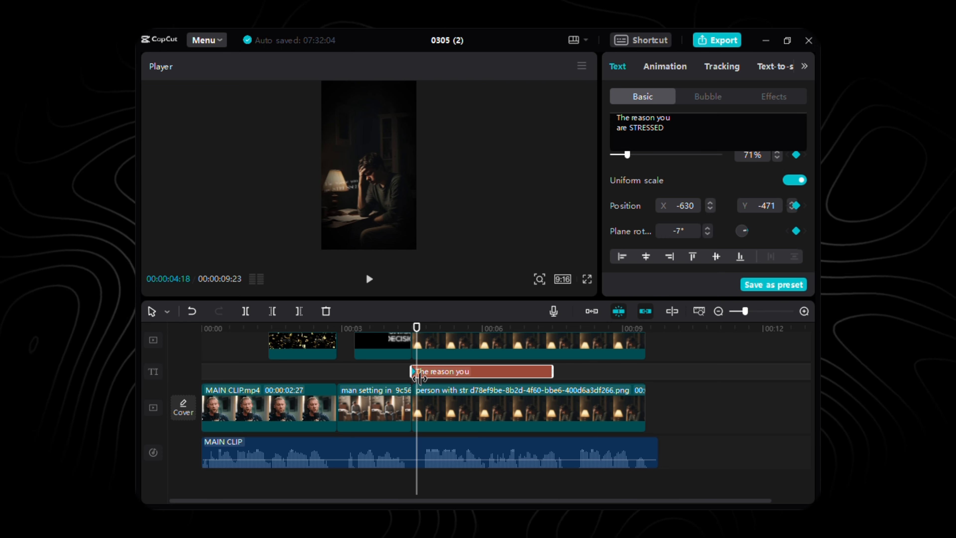
Keyframe the text at 00:00:06:05 with scale 87%, position X -532, Y -577 and rotation -5°, and add another keyframe 11 frames on.
{"action": "left_click_drag", "start_coordinate": [417, 331], "coordinate": [475, 333]}
{"action": "key", "text": "shift+Right"}
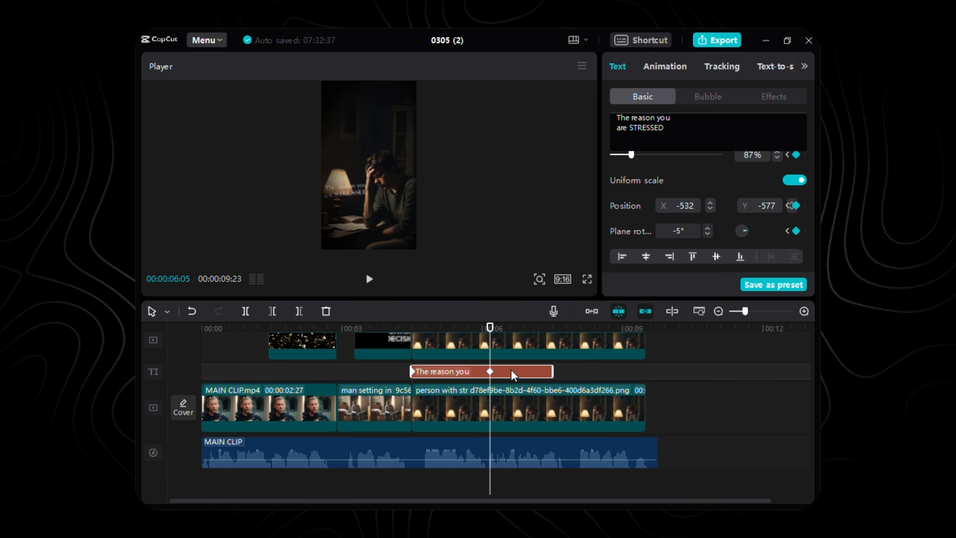
{"action": "key", "text": "Right"}
{"action": "key", "text": "Right"}
{"action": "key", "text": "Right"}
{"action": "key", "text": "Right"}
{"action": "key", "text": "Right"}
{"action": "key", "text": "Right"}
{"action": "key", "text": "Right"}
{"action": "key", "text": "Right"}
{"action": "key", "text": "Right"}
{"action": "key", "text": "Right"}
{"action": "key", "text": "Right"}
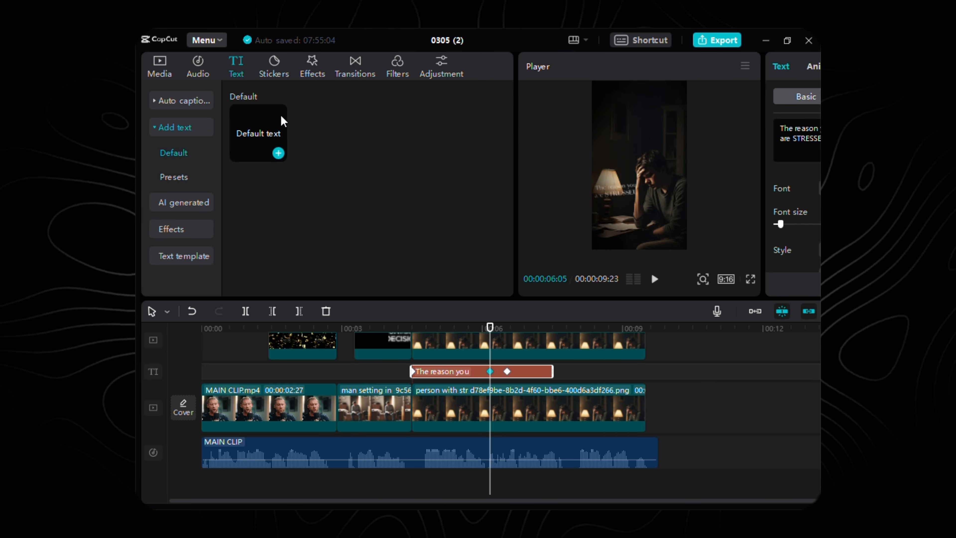
Add a second text clip at 00:00:06:05 reading "YOU HAVE DECISIONS TO MAKE" on two lines, in the ZY Energy font.
{"action": "left_click_drag", "start_coordinate": [258, 133], "coordinate": [518, 426]}
{"action": "left_click_drag", "start_coordinate": [518, 425], "coordinate": [518, 426]}
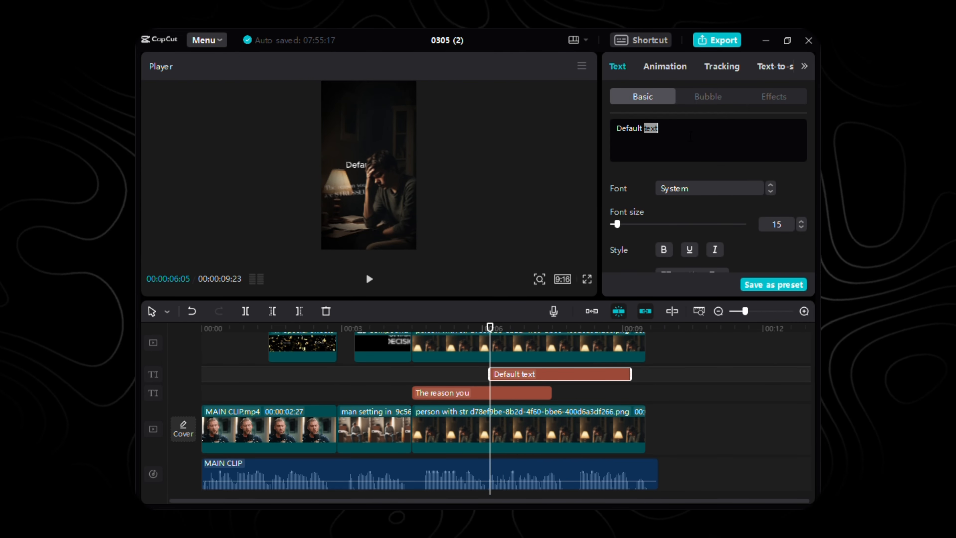
{"action": "triple_click", "coordinate": [691, 136]}
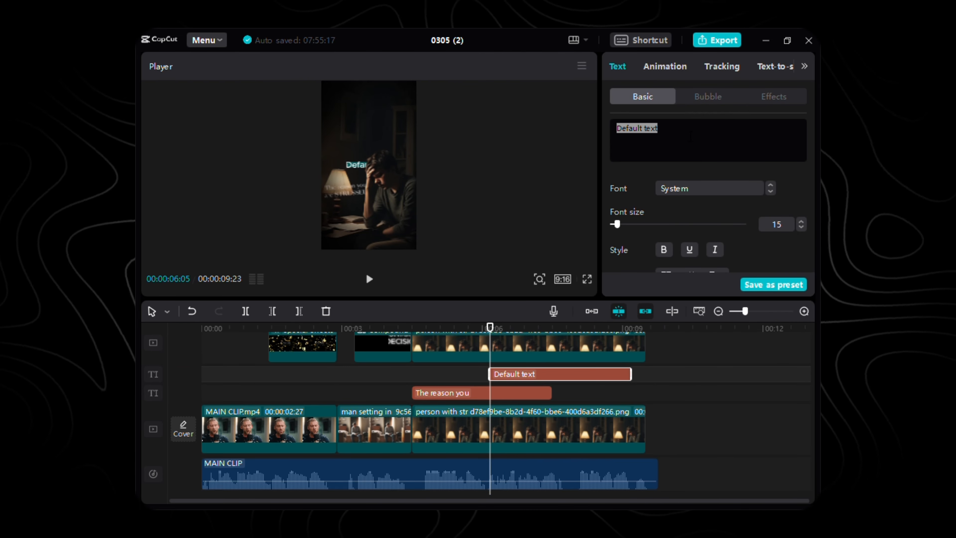
{"action": "type", "text": "YOU HAVE DECISIONS TO MAKE"}
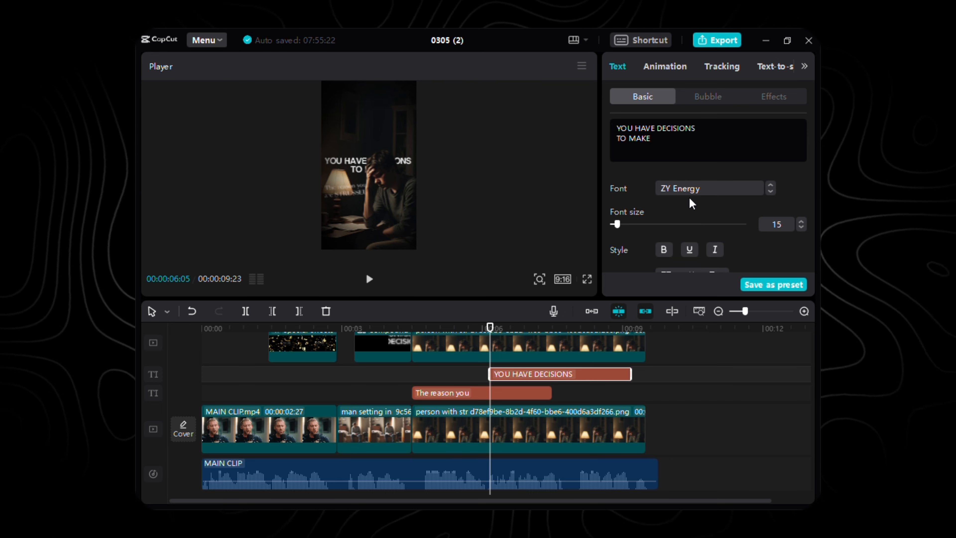
Left-align the two-line "YOU HAVE DECISIONS TO MAKE" text.
{"action": "scroll", "coordinate": [698, 195], "scroll_direction": "down", "scroll_amount": 1}
{"action": "scroll", "coordinate": [695, 194], "scroll_direction": "down", "scroll_amount": 3}
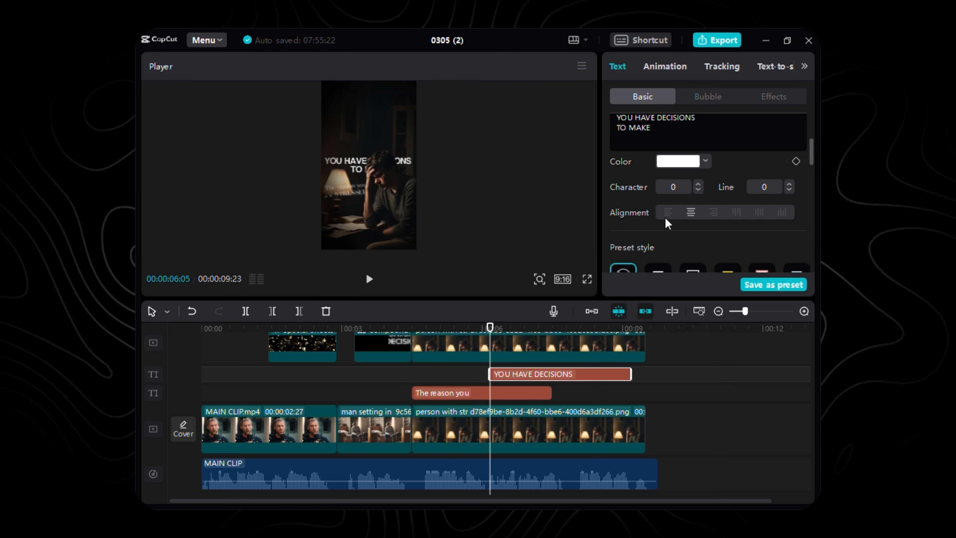
{"action": "scroll", "coordinate": [672, 216], "scroll_direction": "down", "scroll_amount": 3}
Enable Glow on the "YOU HAVE DECISIONS TO MAKE" text with intensity 12 and range 11.
{"action": "scroll", "coordinate": [676, 217], "scroll_direction": "down", "scroll_amount": 10}
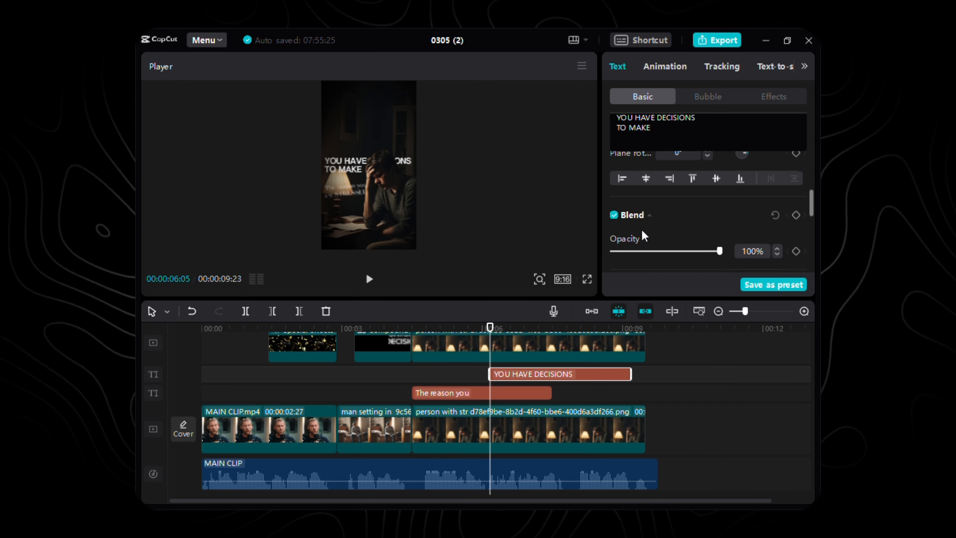
{"action": "scroll", "coordinate": [629, 235], "scroll_direction": "down", "scroll_amount": 2}
{"action": "left_click", "coordinate": [615, 216]}
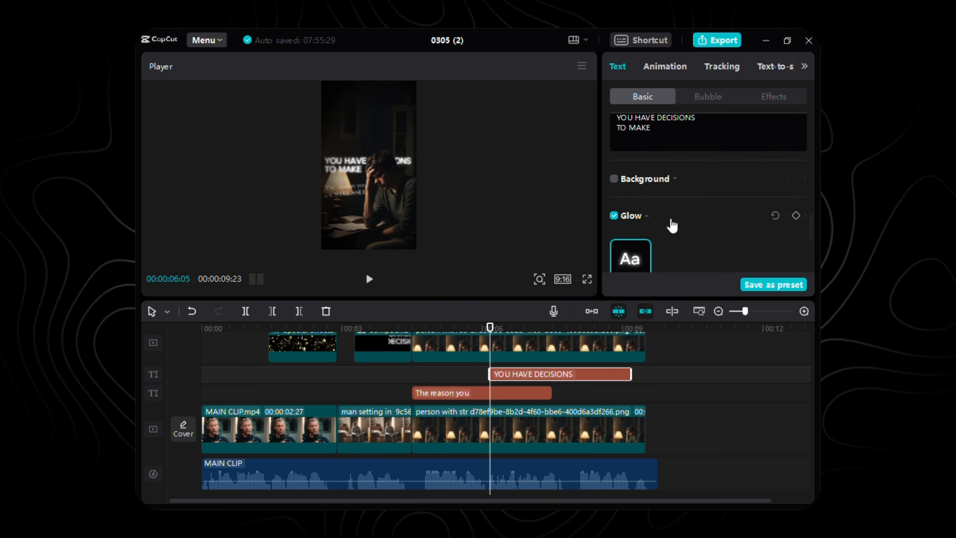
{"action": "scroll", "coordinate": [671, 220], "scroll_direction": "down", "scroll_amount": 5}
{"action": "left_click", "coordinate": [755, 162]}
{"action": "type", "text": "12"}
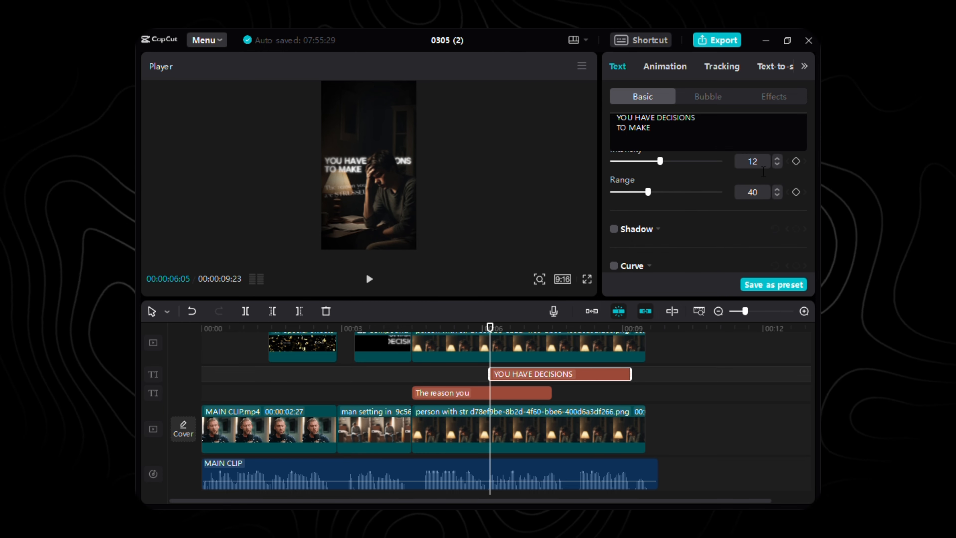
{"action": "key", "text": "Return"}
{"action": "left_click", "coordinate": [752, 192]}
{"action": "type", "text": "11"}
{"action": "key", "text": "Return"}
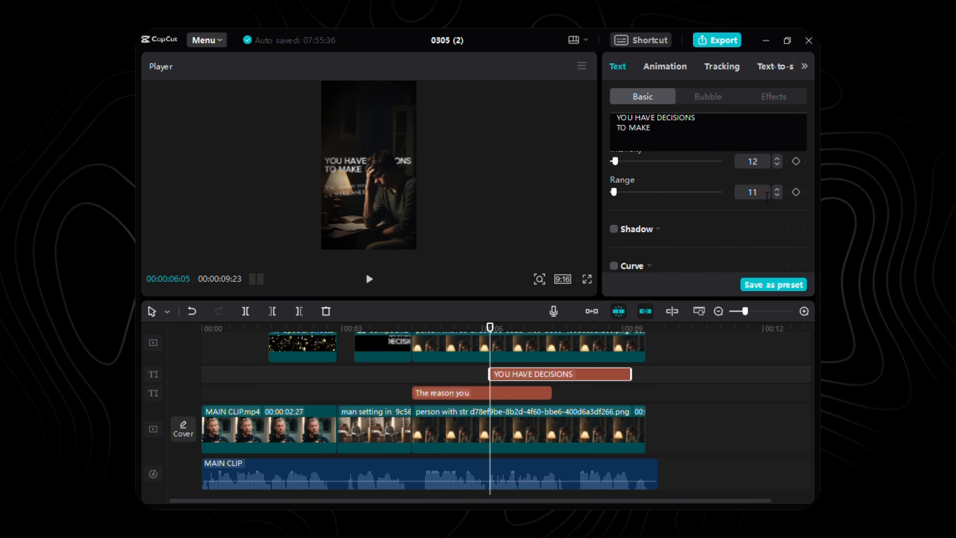
Add a position keyframe to the "YOU HAVE DECISIONS TO MAKE" text at 00:00:06:05 with X 1225 and Y -290.
{"action": "scroll", "coordinate": [759, 205], "scroll_direction": "up", "scroll_amount": 12}
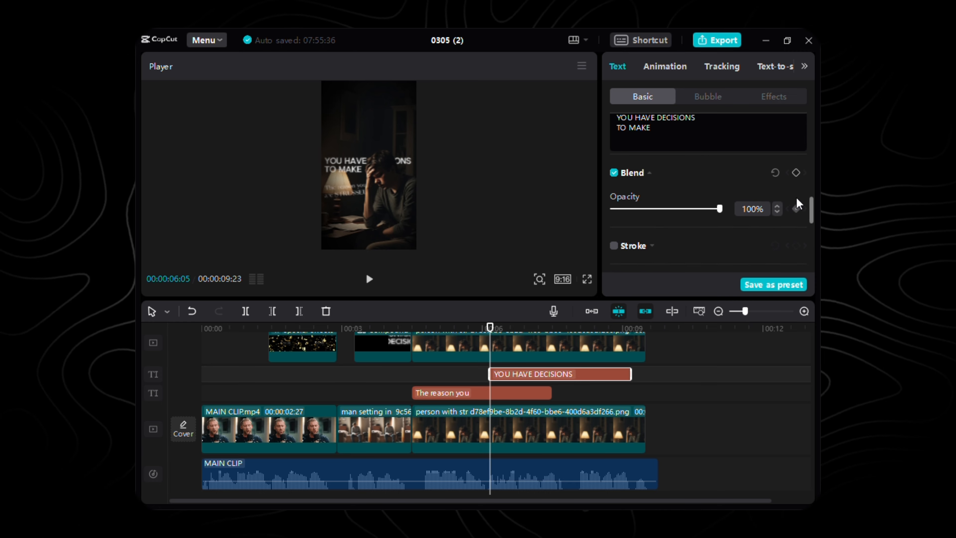
{"action": "left_click", "coordinate": [796, 252]}
{"action": "left_click", "coordinate": [683, 252]}
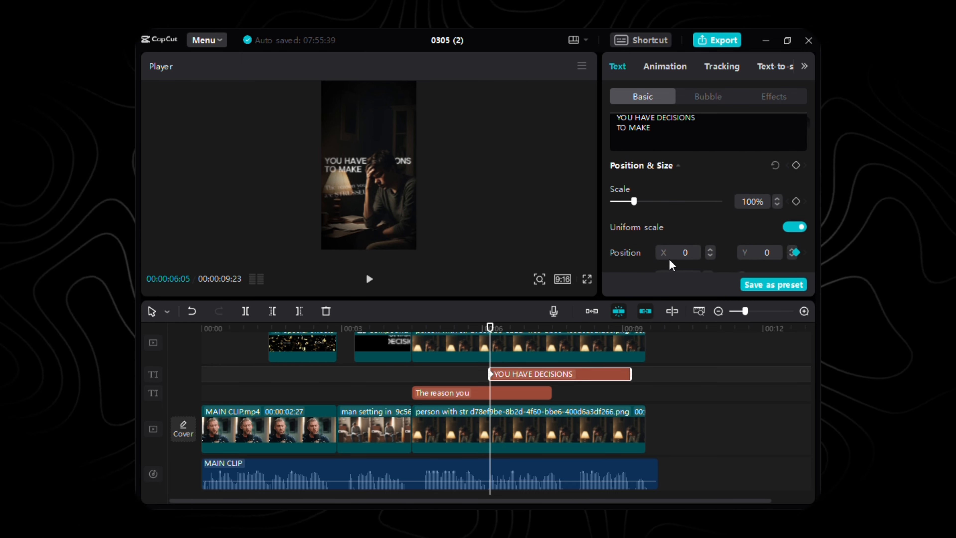
{"action": "type", "text": "12"}
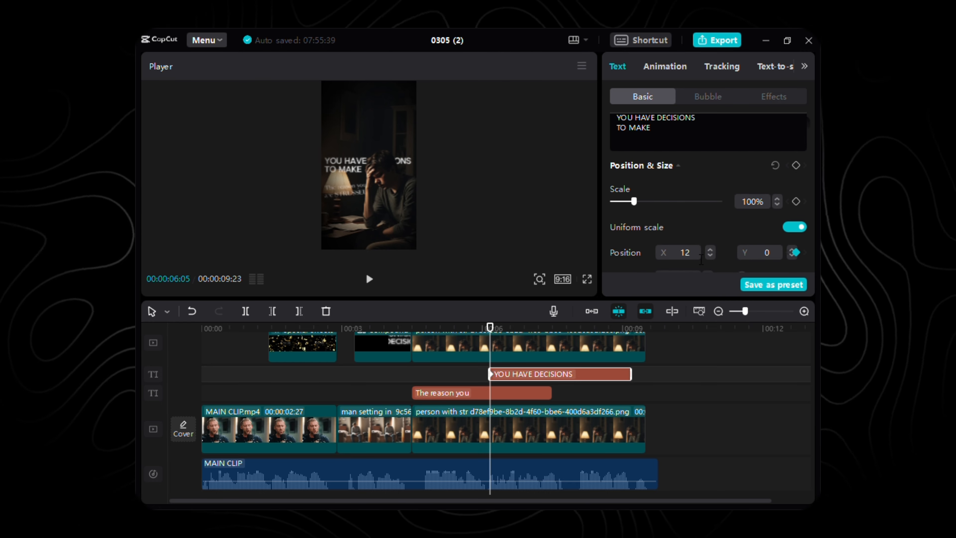
{"action": "type", "text": "25"}
{"action": "left_click", "coordinate": [776, 256]}
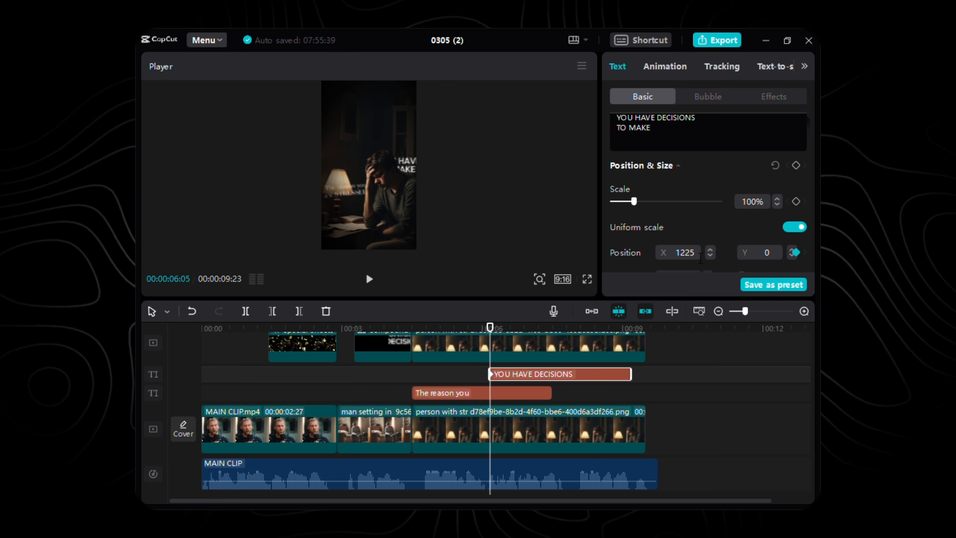
{"action": "type", "text": "-290"}
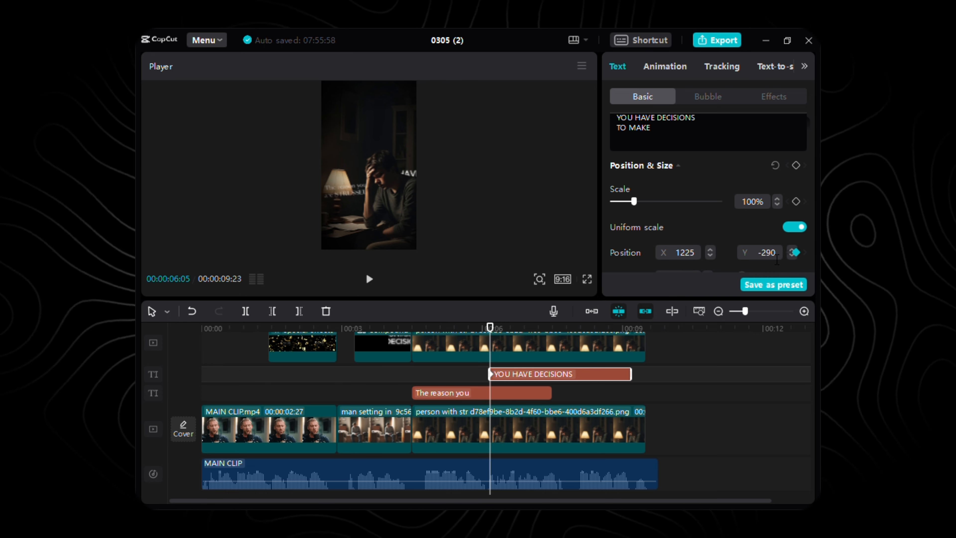
Add a second position keyframe to the same text at 00:00:06:19 with X 993 and Y -286.
{"action": "key", "text": "Right"}
{"action": "key", "text": "Right"}
{"action": "key", "text": "Right"}
{"action": "key", "text": "Right"}
{"action": "key", "text": "Right"}
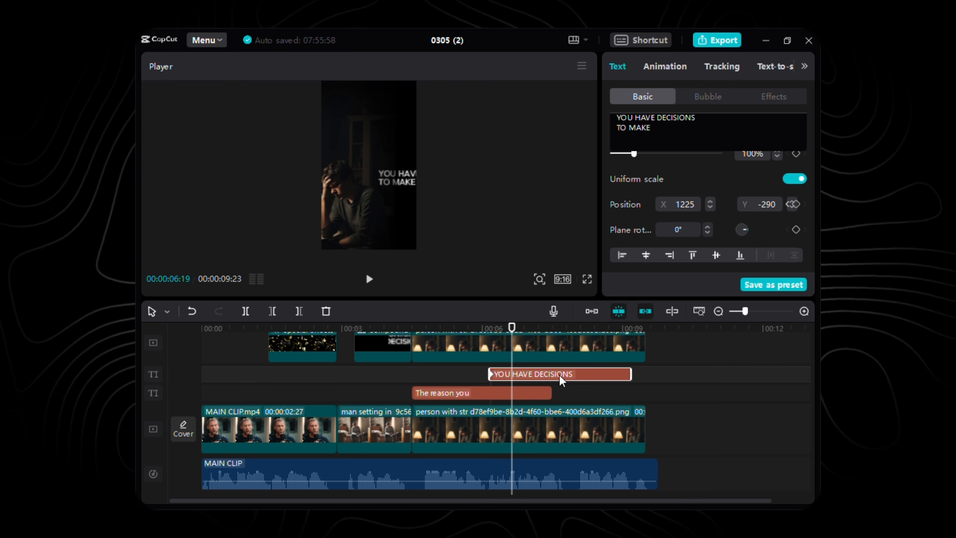
{"action": "left_click", "coordinate": [795, 203]}
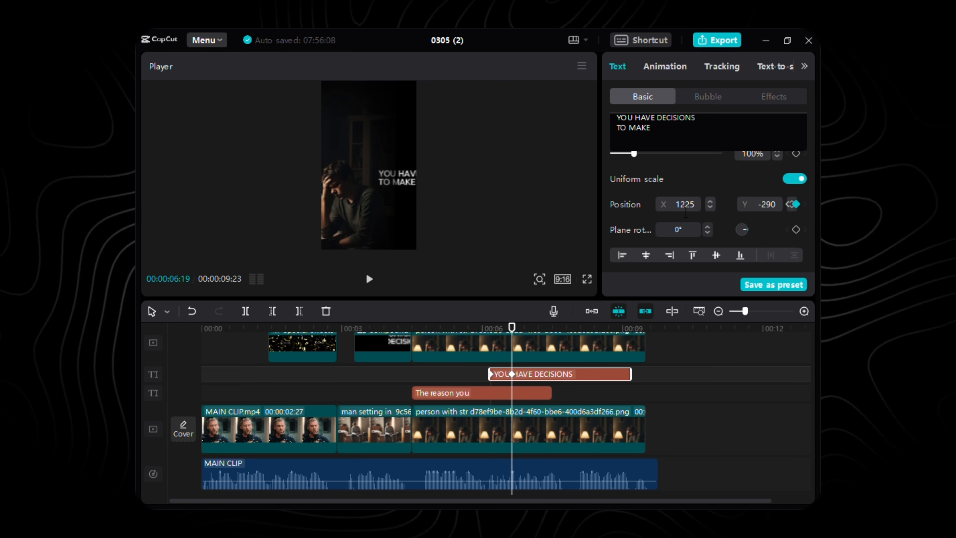
{"action": "left_click", "coordinate": [687, 204]}
{"action": "type", "text": "993"}
{"action": "left_click", "coordinate": [777, 205]}
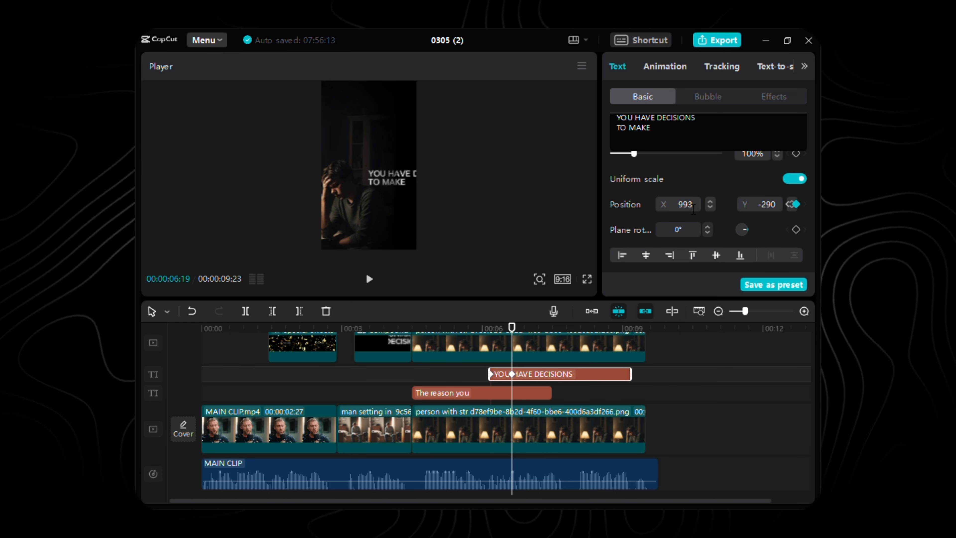
{"action": "key", "text": "BackSpace"}
{"action": "key", "text": "BackSpace"}
{"action": "type", "text": "86"}
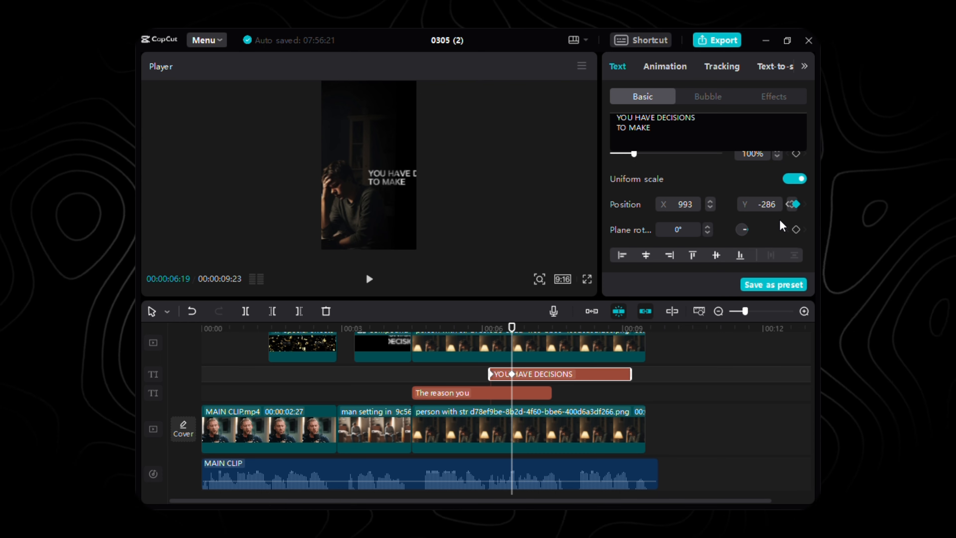
{"action": "scroll", "coordinate": [768, 221], "scroll_direction": "up", "scroll_amount": 3}
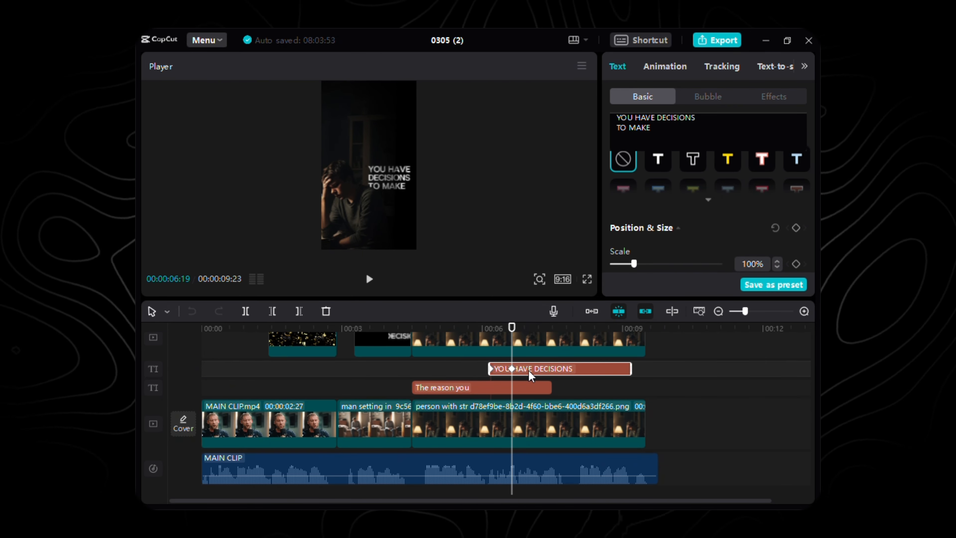
Apply the Typewriter In animation to the "The reason you are STRESSED" text with a duration of 0.8 s.
{"action": "left_click", "coordinate": [531, 387]}
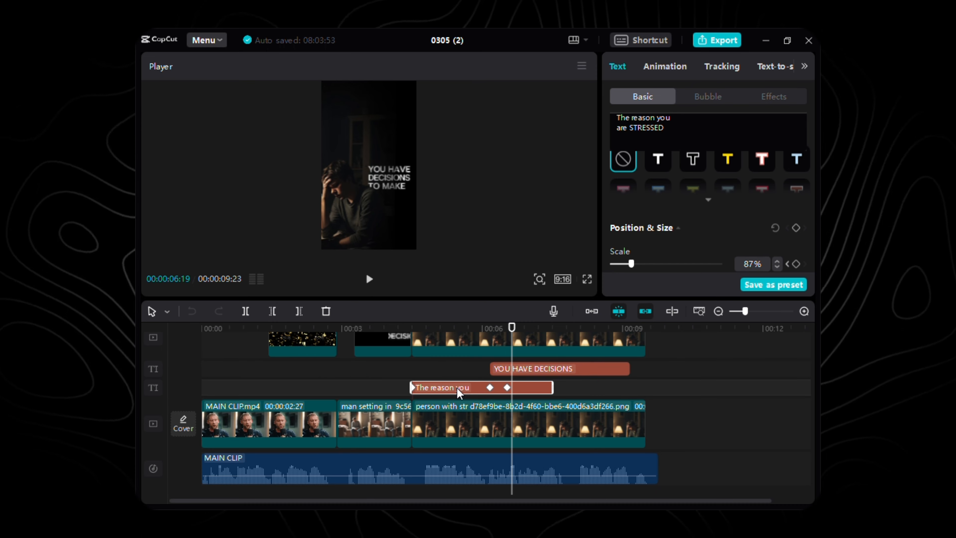
{"action": "left_click", "coordinate": [665, 67]}
{"action": "left_click", "coordinate": [683, 143]}
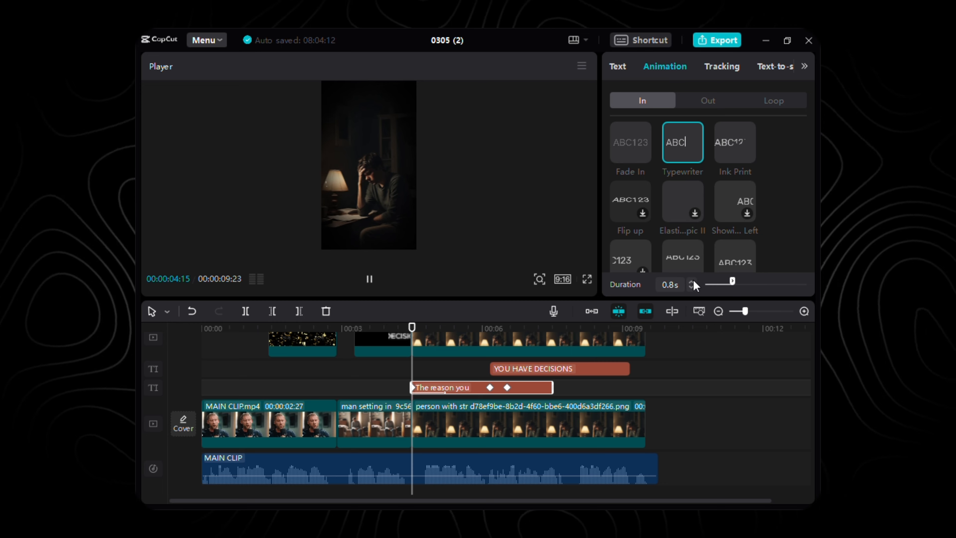
Apply the Typewriter In animation to the "YOU HAVE DECISIONS TO MAKE" text and raise its duration to about 1.4 s.
{"action": "left_click", "coordinate": [564, 369]}
{"action": "key", "text": "space"}
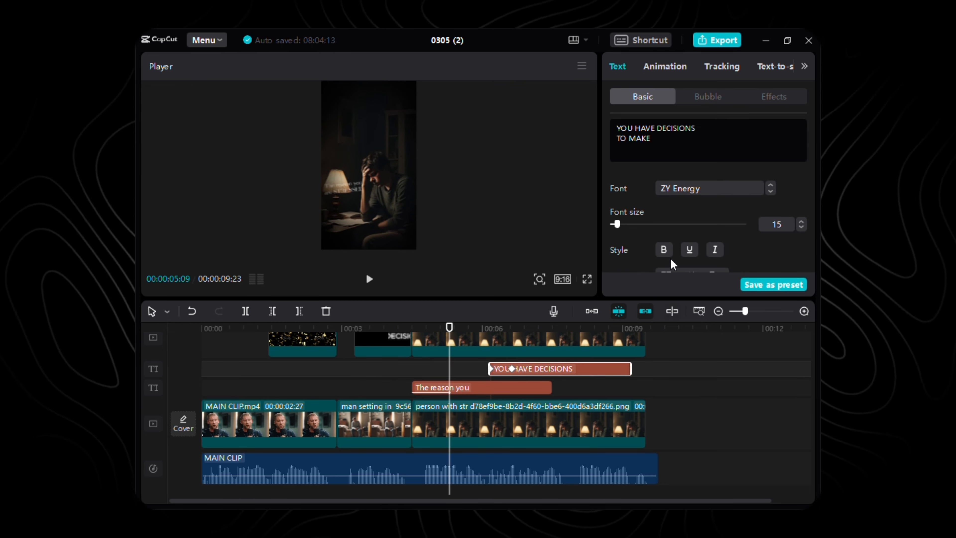
{"action": "left_click", "coordinate": [655, 70]}
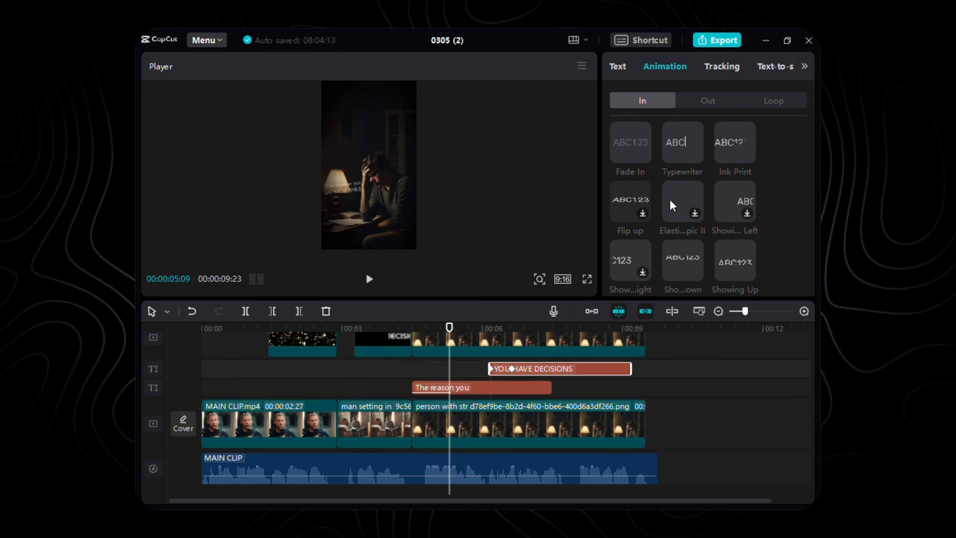
{"action": "left_click", "coordinate": [683, 145]}
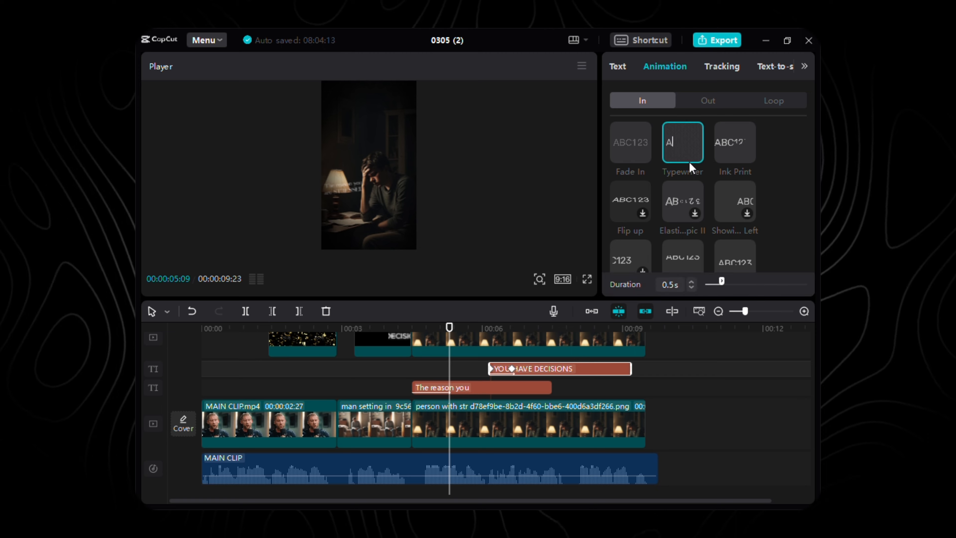
{"action": "left_click", "coordinate": [693, 281]}
{"action": "left_click", "coordinate": [694, 281]}
{"action": "left_click", "coordinate": [694, 281]}
{"action": "left_click", "coordinate": [693, 281]}
{"action": "left_click", "coordinate": [694, 281]}
{"action": "left_click", "coordinate": [694, 281]}
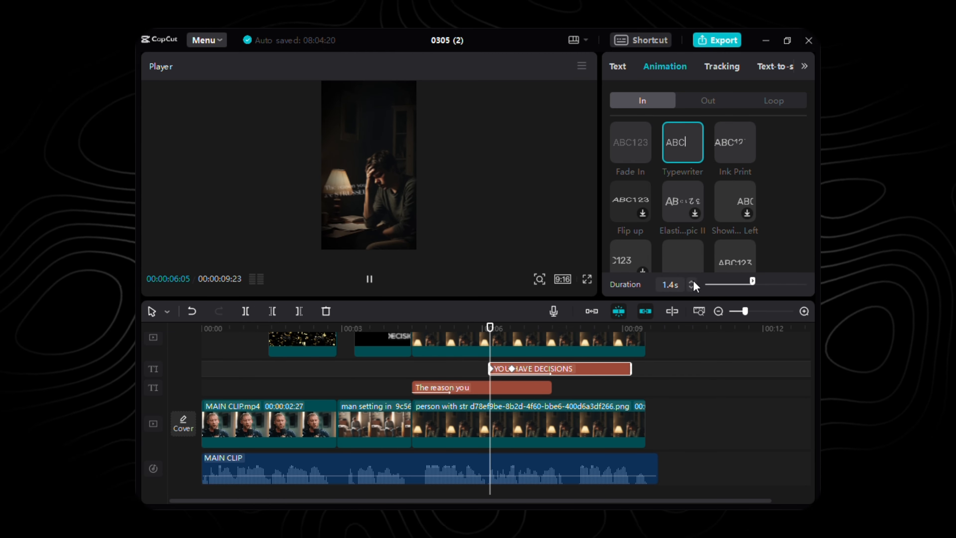
{"action": "left_click", "coordinate": [693, 280]}
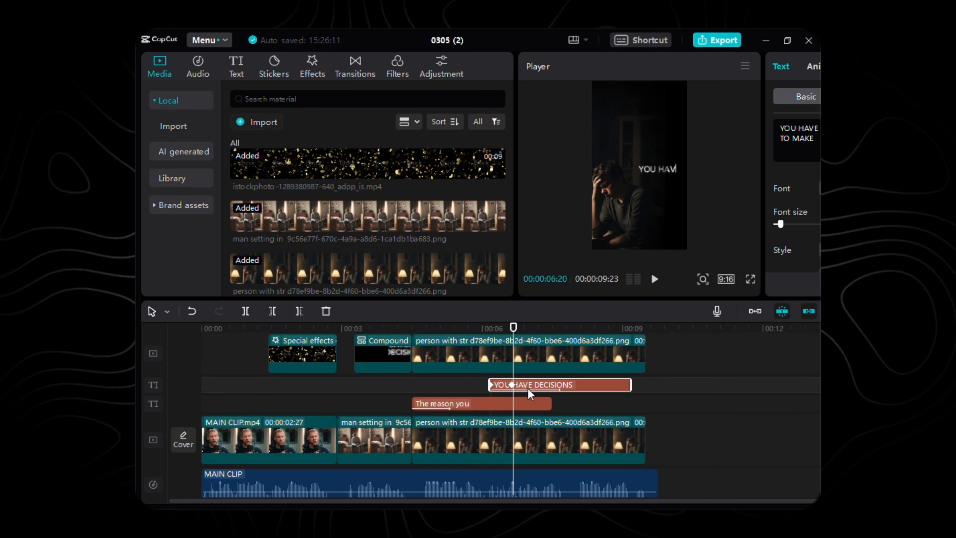
Place the hourglass GIF on the uppermost video track at 00:00:06:20.
{"action": "scroll", "coordinate": [551, 400], "scroll_direction": "up", "scroll_amount": 3}
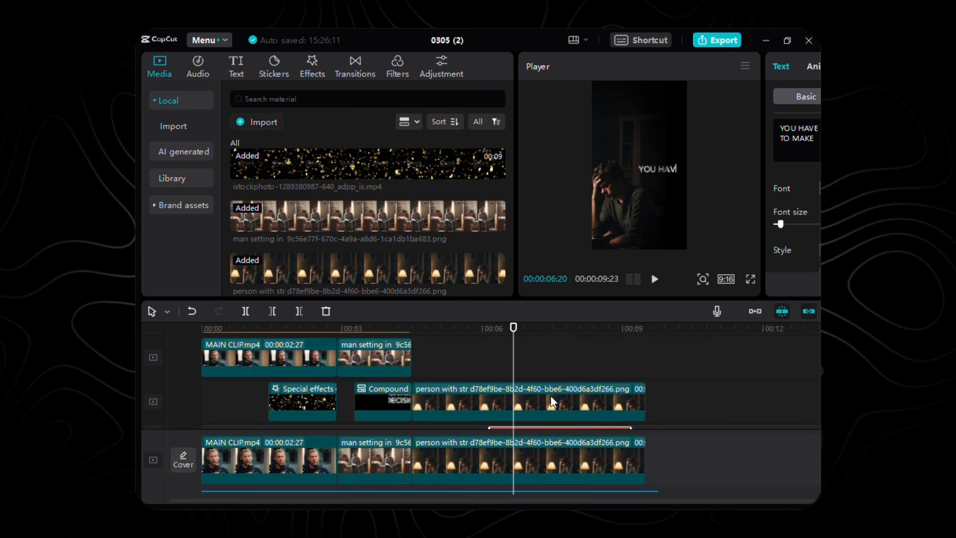
{"action": "scroll", "coordinate": [350, 248], "scroll_direction": "down", "scroll_amount": 3}
{"action": "left_click_drag", "start_coordinate": [369, 260], "coordinate": [692, 341]}
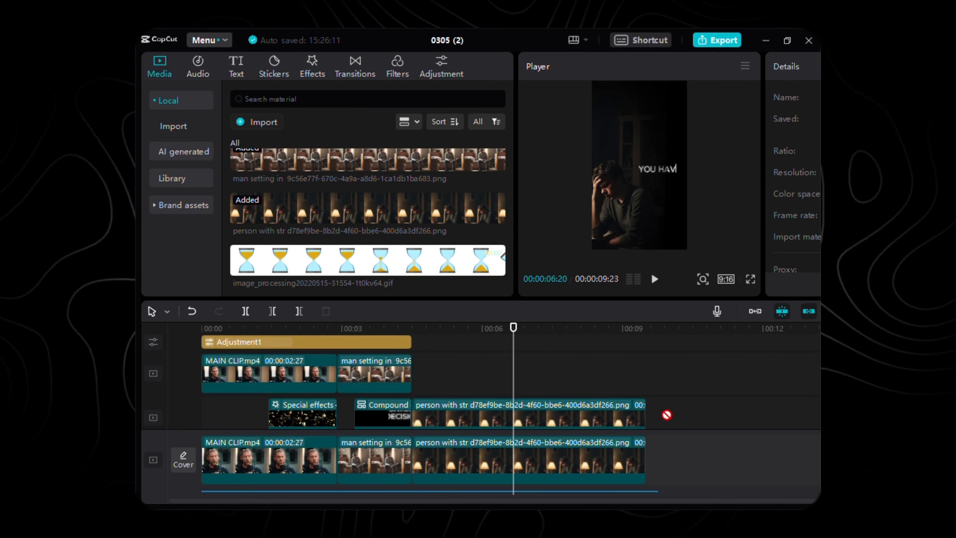
{"action": "left_click_drag", "start_coordinate": [667, 414], "coordinate": [657, 418]}
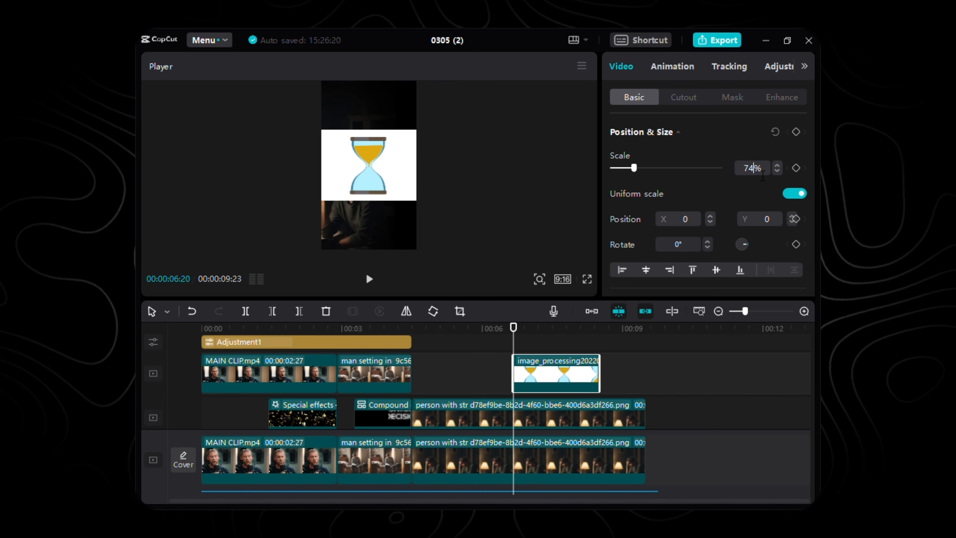
Set the hourglass clip's scale to 74% and its position to X 575, Y 490.
{"action": "left_click", "coordinate": [753, 168]}
{"action": "type", "text": "74"}
{"action": "key", "text": "Return"}
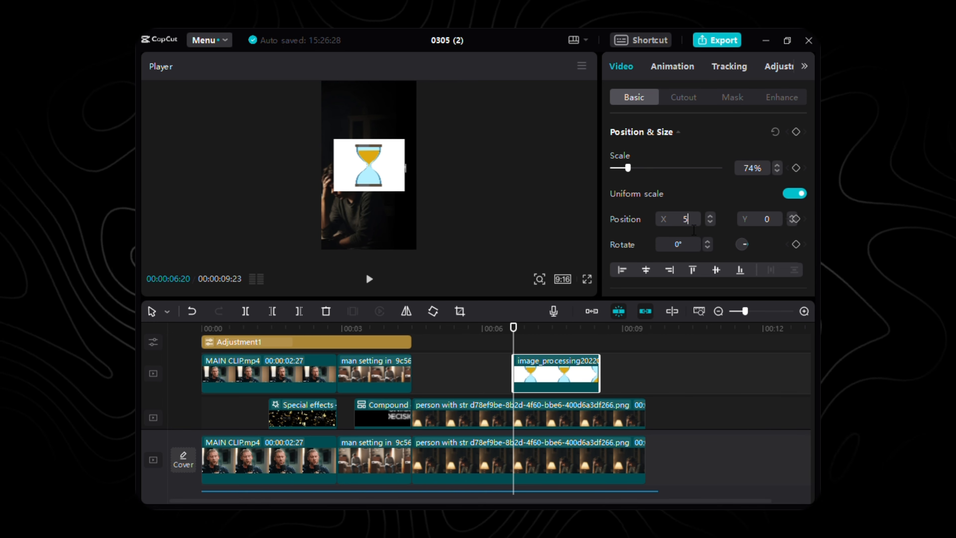
{"action": "key", "text": "Return"}
{"action": "scroll", "coordinate": [693, 230], "scroll_direction": "down", "scroll_amount": 1}
{"action": "left_click", "coordinate": [768, 174]}
{"action": "type", "text": "49"}
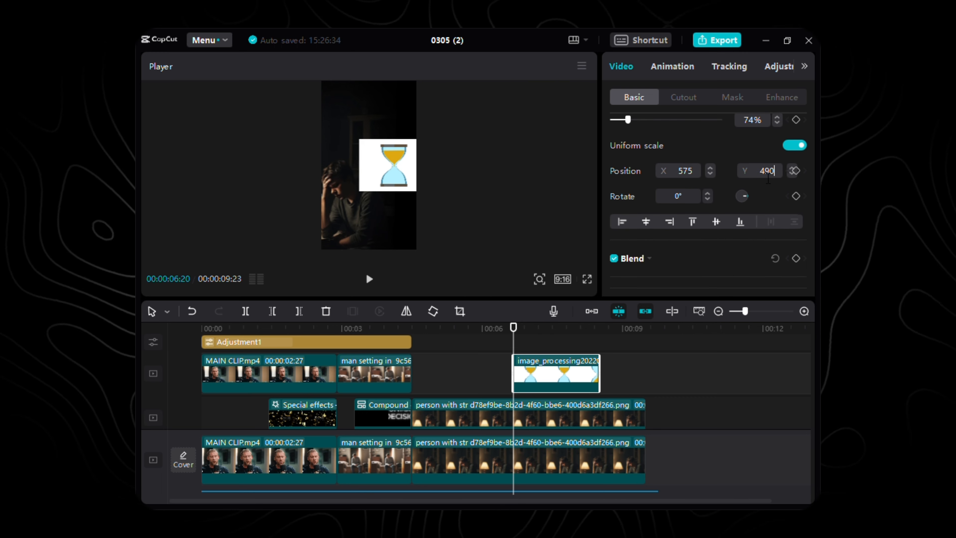
{"action": "key", "text": "Return"}
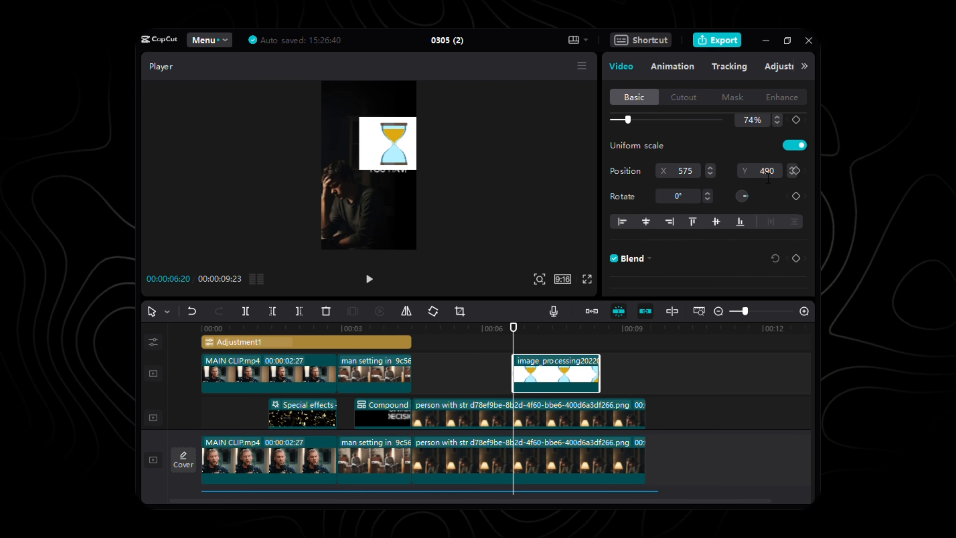
Remove the hourglass clip's white background with Chroma key, sampling white and setting the strength to 5.
{"action": "left_click", "coordinate": [684, 97]}
{"action": "left_click", "coordinate": [618, 133]}
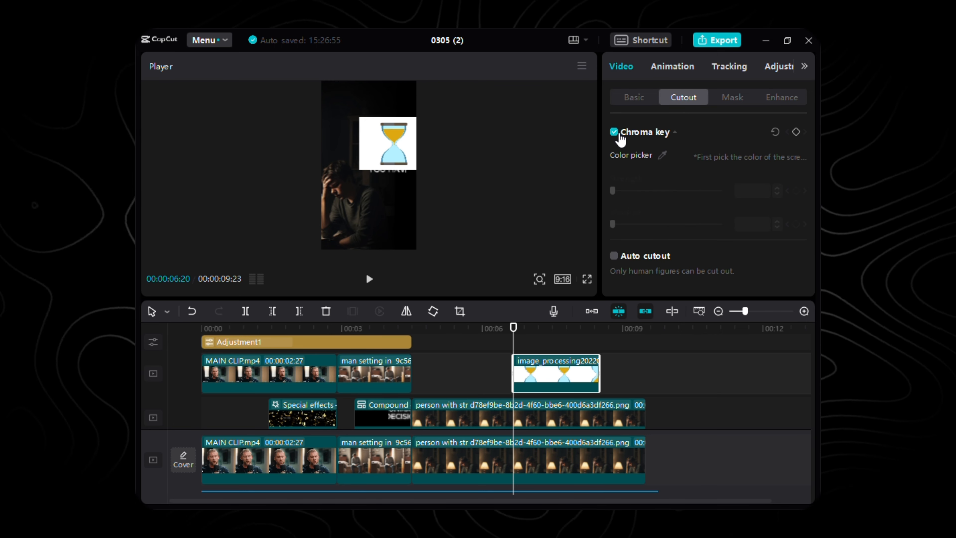
{"action": "left_click", "coordinate": [664, 158]}
{"action": "left_click", "coordinate": [411, 151]}
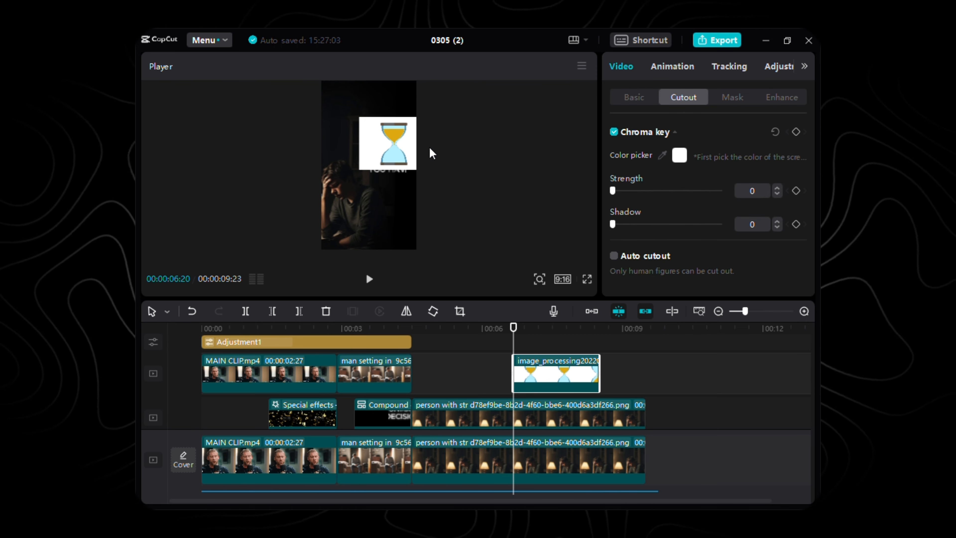
{"action": "left_click", "coordinate": [780, 187]}
{"action": "left_click", "coordinate": [780, 186]}
{"action": "left_click", "coordinate": [780, 186]}
{"action": "left_click", "coordinate": [780, 186]}
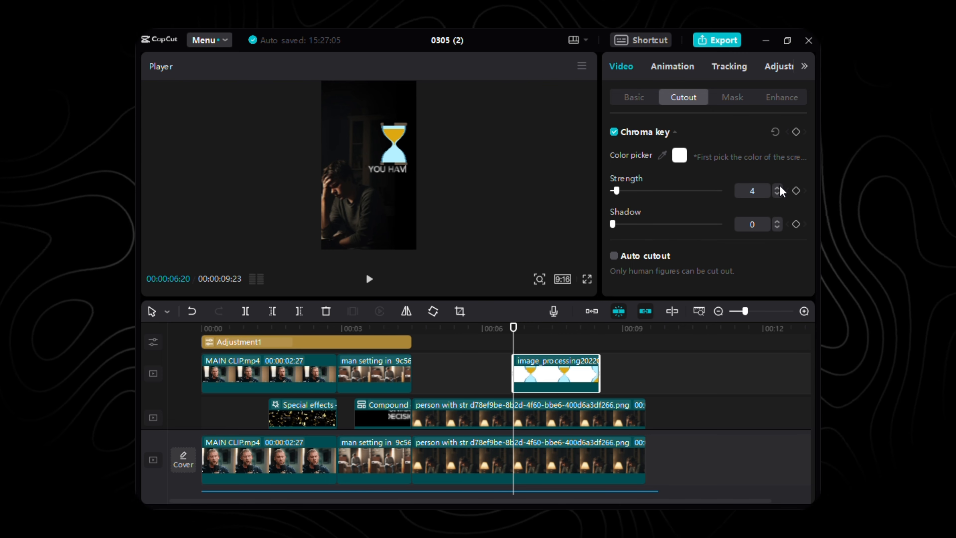
{"action": "left_click", "coordinate": [780, 187]}
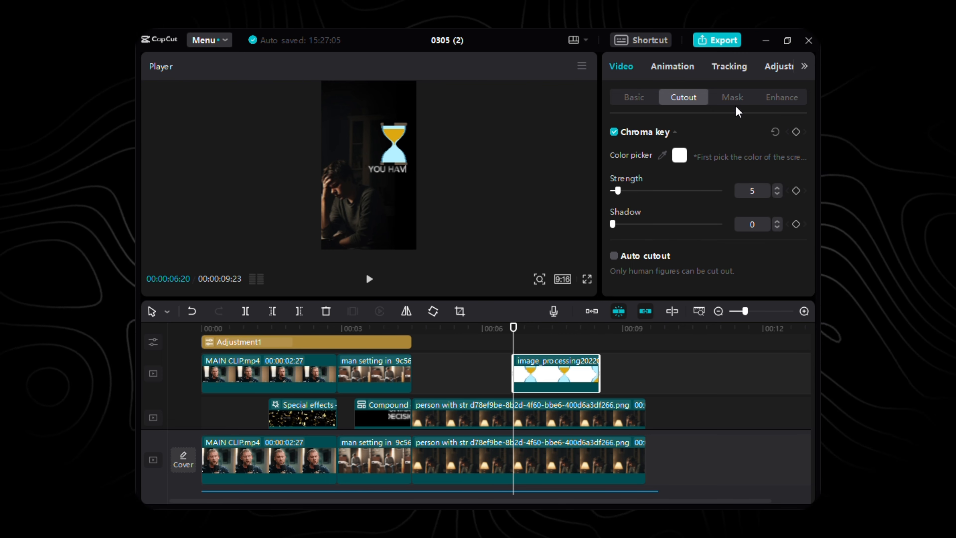
Apply a Horizontal mask to the hourglass clip and rotate the mask 180°.
{"action": "left_click", "coordinate": [733, 98]}
{"action": "left_click", "coordinate": [680, 175]}
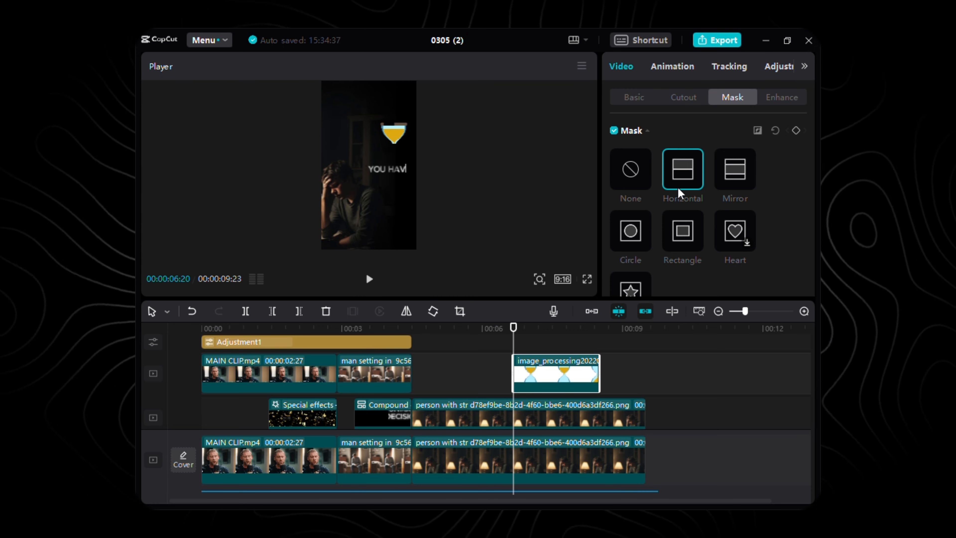
{"action": "scroll", "coordinate": [681, 228], "scroll_direction": "down", "scroll_amount": 4}
{"action": "left_click", "coordinate": [688, 241]}
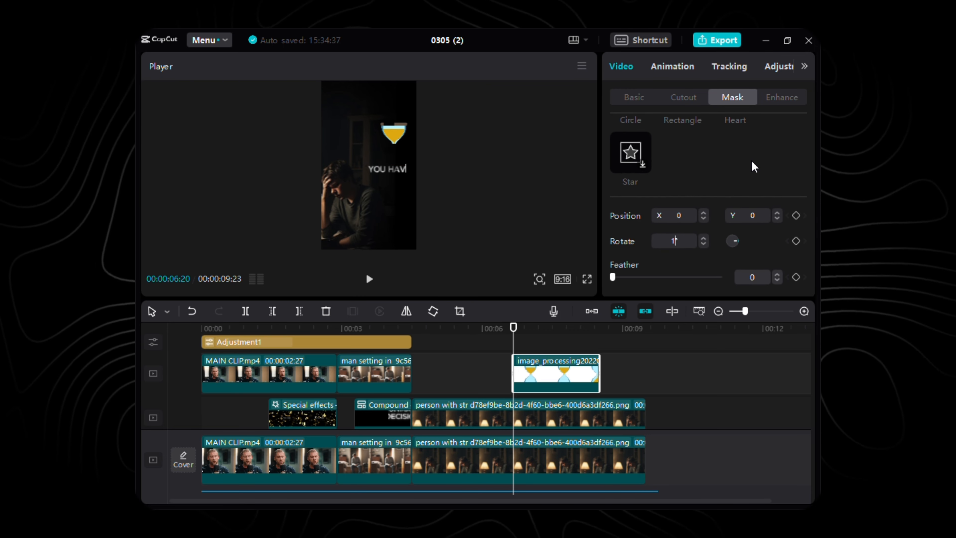
{"action": "type", "text": "180"}
{"action": "key", "text": "Return"}
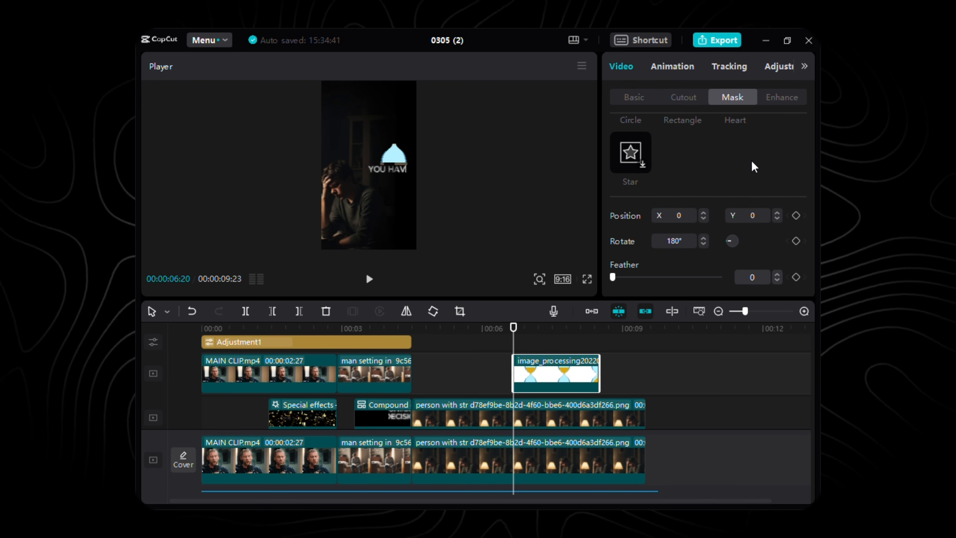
Set the hourglass mask's Y position to -493 and keyframe its position at 00:00:06:20.
{"action": "left_click", "coordinate": [767, 217]}
{"action": "type", "text": "-"}
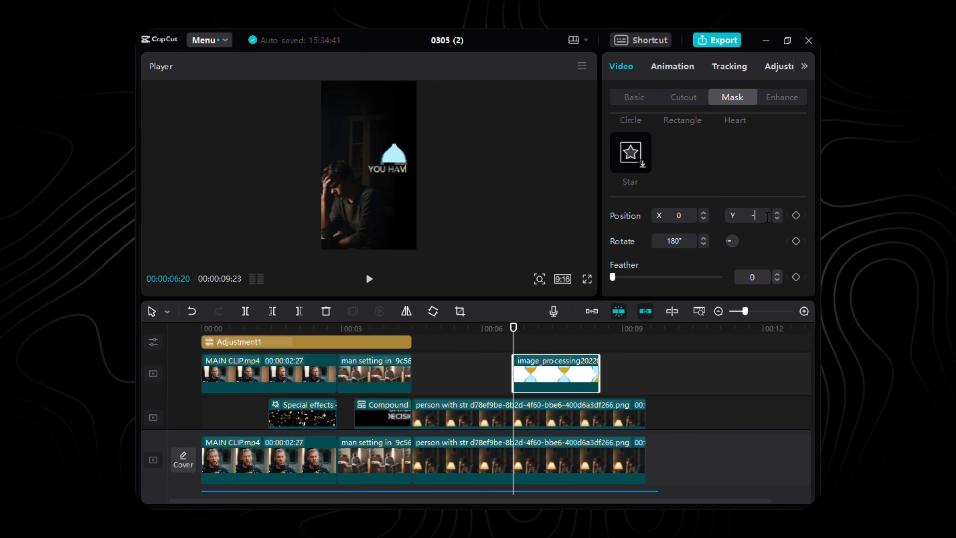
{"action": "type", "text": "493"}
{"action": "key", "text": "Return"}
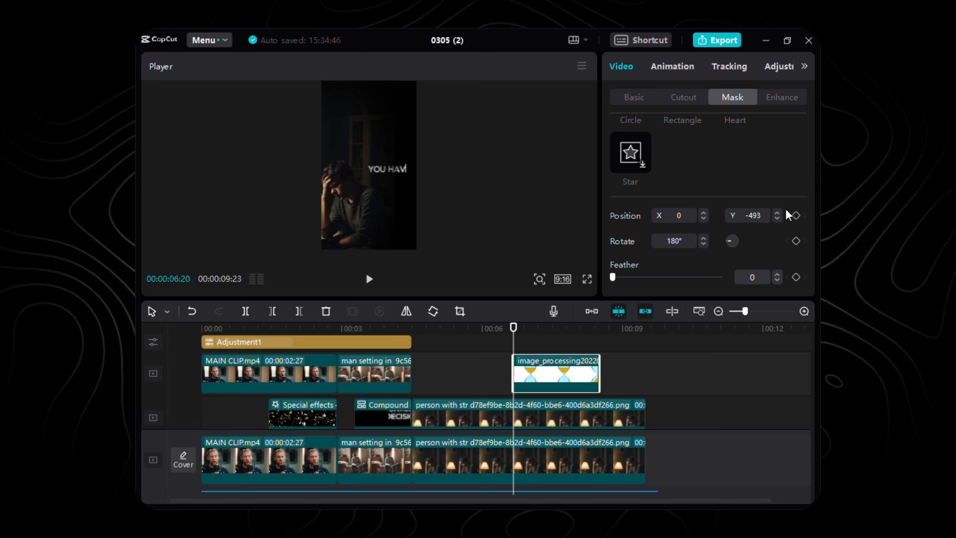
{"action": "left_click", "coordinate": [796, 216]}
Keyframe the hourglass mask's Y position at 351 at 00:00:07:07 and set the mask's feather to 100.
{"action": "key", "text": "shift+Right"}
{"action": "key", "text": "Right"}
{"action": "key", "text": "Right"}
{"action": "key", "text": "Right"}
{"action": "key", "text": "Right"}
{"action": "key", "text": "Right"}
{"action": "key", "text": "Right"}
{"action": "key", "text": "Right"}
{"action": "key", "text": "Right"}
{"action": "key", "text": "Right"}
{"action": "key", "text": "Right"}
{"action": "key", "text": "Right"}
{"action": "key", "text": "Left"}
{"action": "key", "text": "Left"}
{"action": "key", "text": "Left"}
{"action": "key", "text": "Left"}
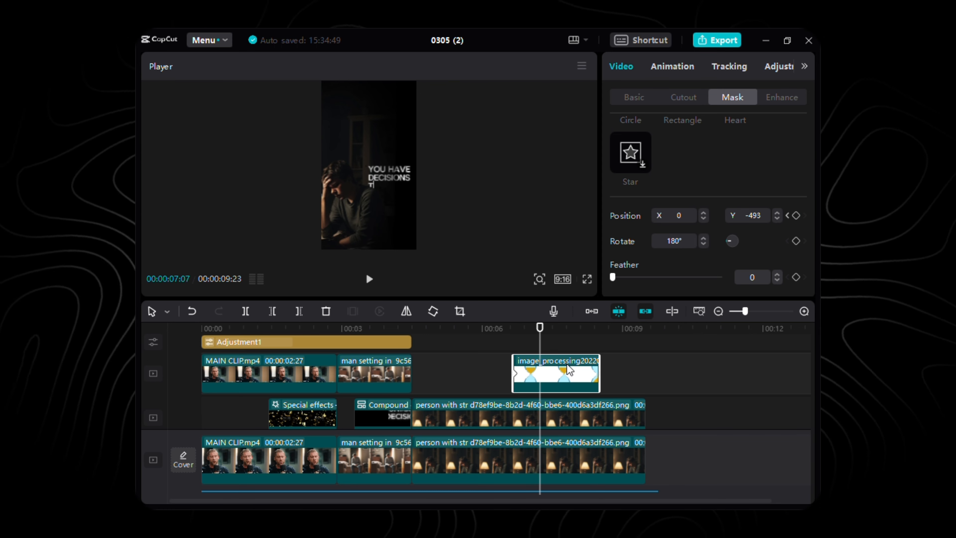
{"action": "left_click", "coordinate": [796, 216]}
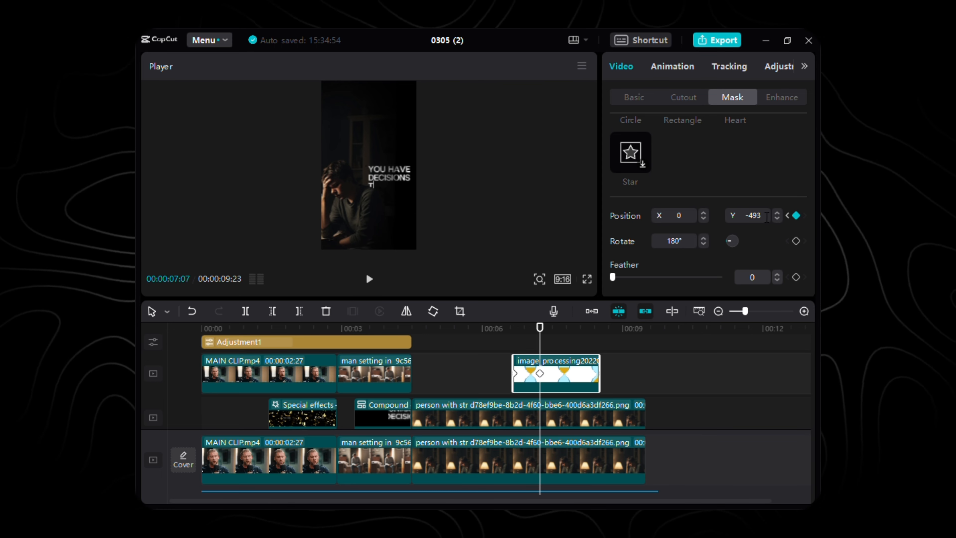
{"action": "left_click", "coordinate": [753, 216]}
{"action": "type", "text": "351"}
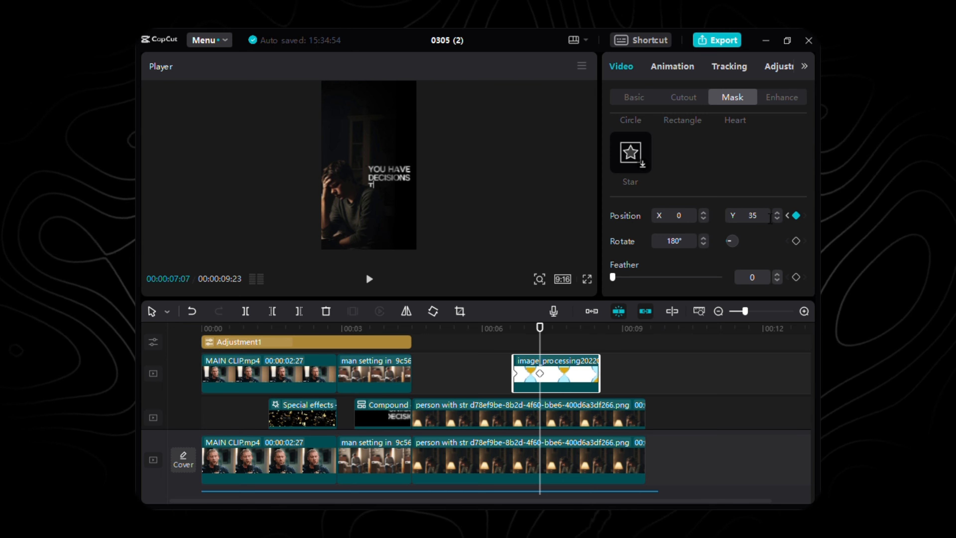
{"action": "key", "text": "Return"}
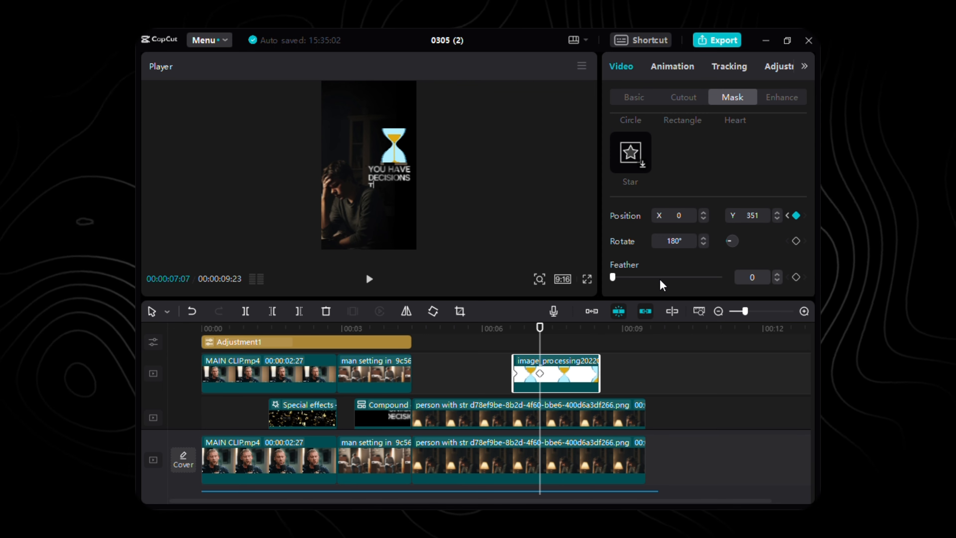
{"action": "left_click_drag", "start_coordinate": [663, 276], "coordinate": [762, 277]}
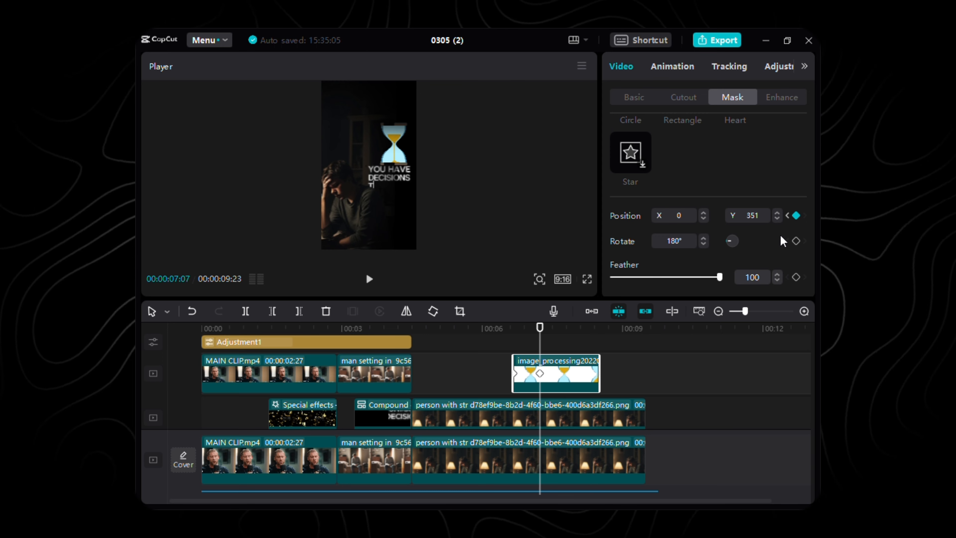
Set the hourglass clip's blacks to -50 and illumination to -50.
{"action": "left_click", "coordinate": [779, 66]}
{"action": "scroll", "coordinate": [721, 203], "scroll_direction": "down", "scroll_amount": 8}
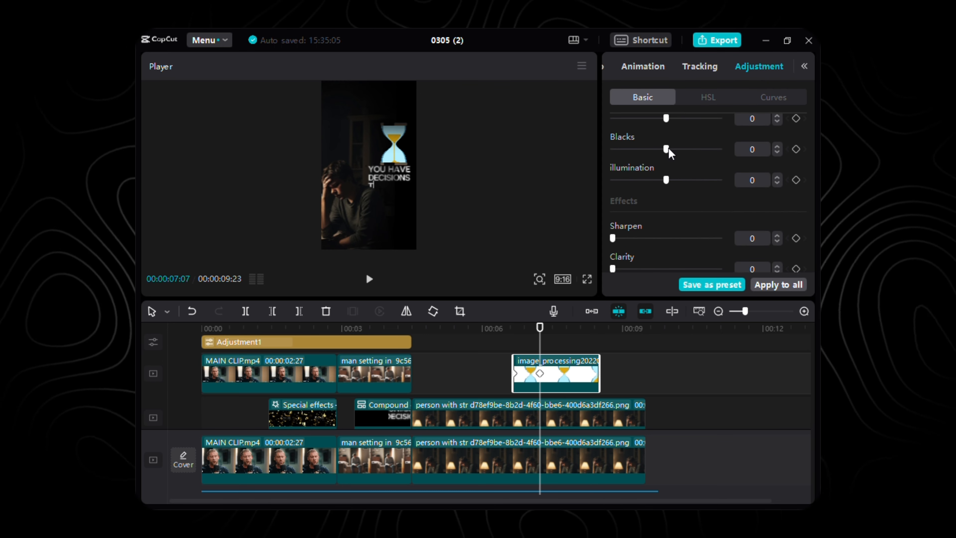
{"action": "left_click_drag", "start_coordinate": [666, 180], "coordinate": [538, 186]}
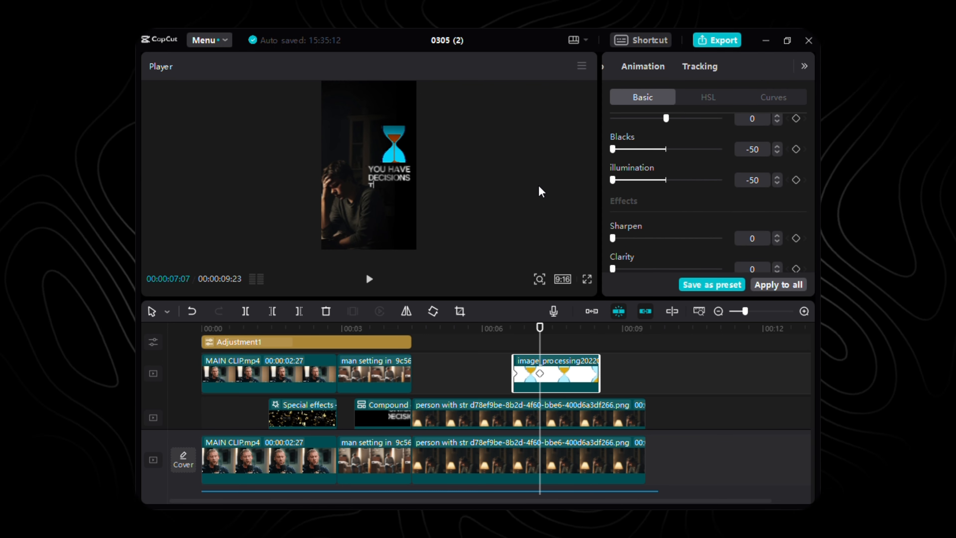
Trim the stressed-person image, its overlay copy, the YOU HAVE DECISIONS text and the hourglass clip to end at 00:00:07:29.
{"action": "left_click", "coordinate": [563, 409]}
{"action": "scroll", "coordinate": [724, 190], "scroll_direction": "down", "scroll_amount": 3}
{"action": "left_click_drag", "start_coordinate": [698, 264], "coordinate": [666, 264]}
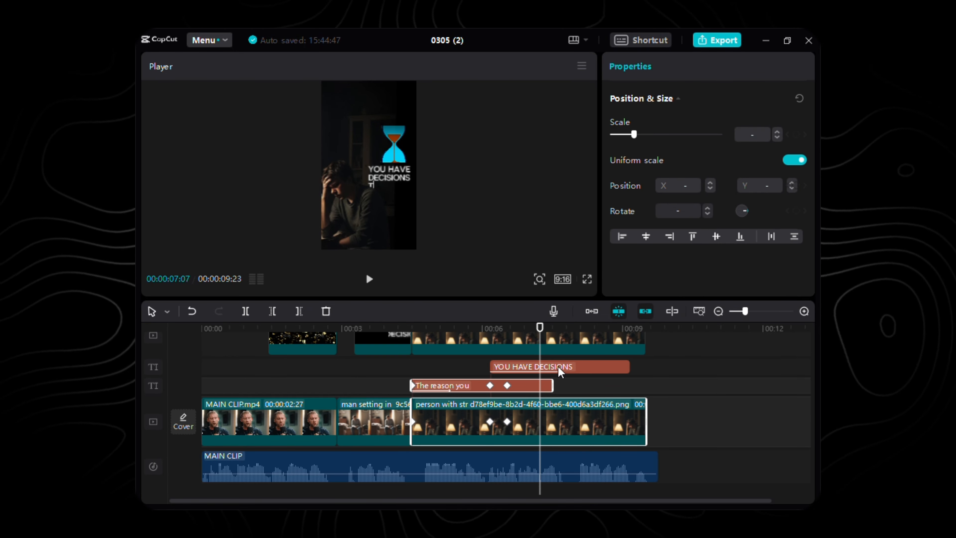
{"action": "scroll", "coordinate": [557, 362], "scroll_direction": "up", "scroll_amount": 3}
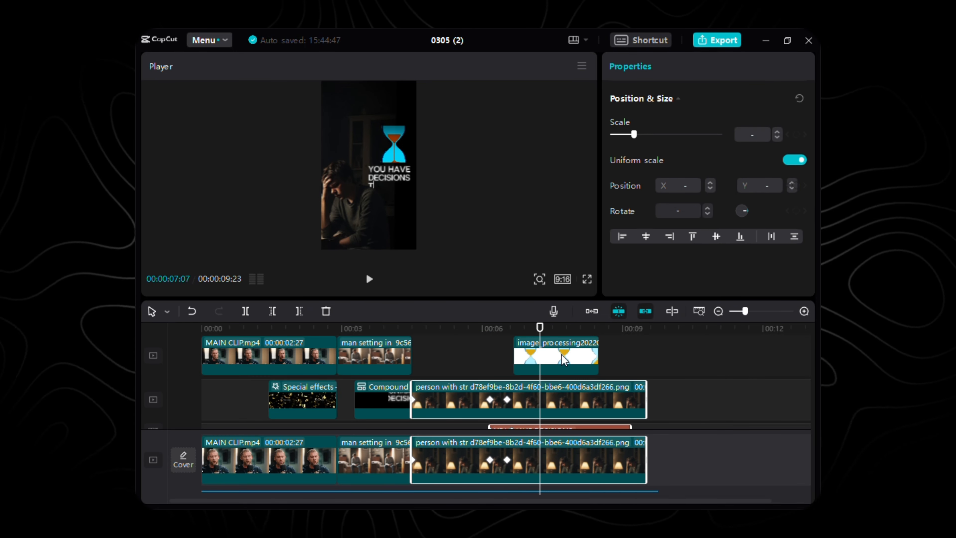
{"action": "left_click_drag", "start_coordinate": [551, 334], "coordinate": [578, 336]}
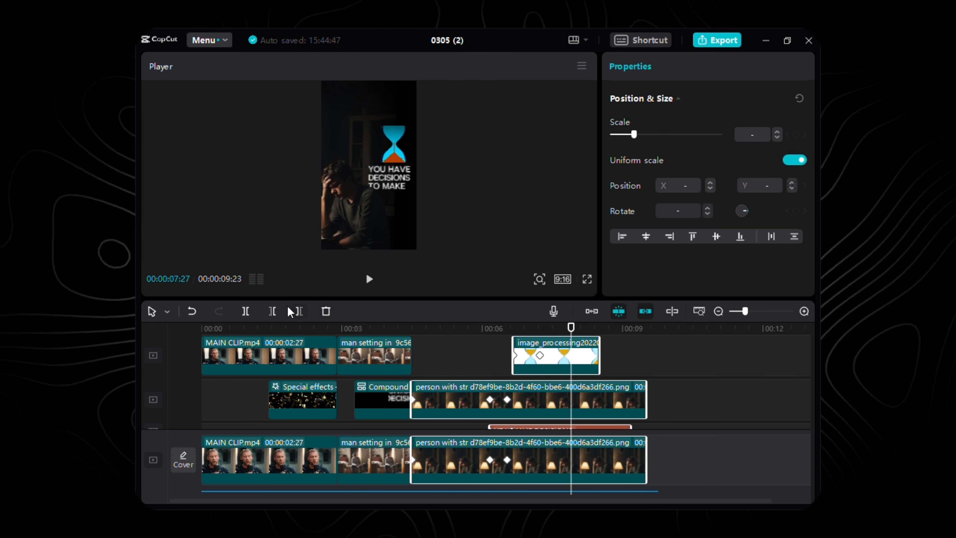
{"action": "left_click", "coordinate": [300, 311]}
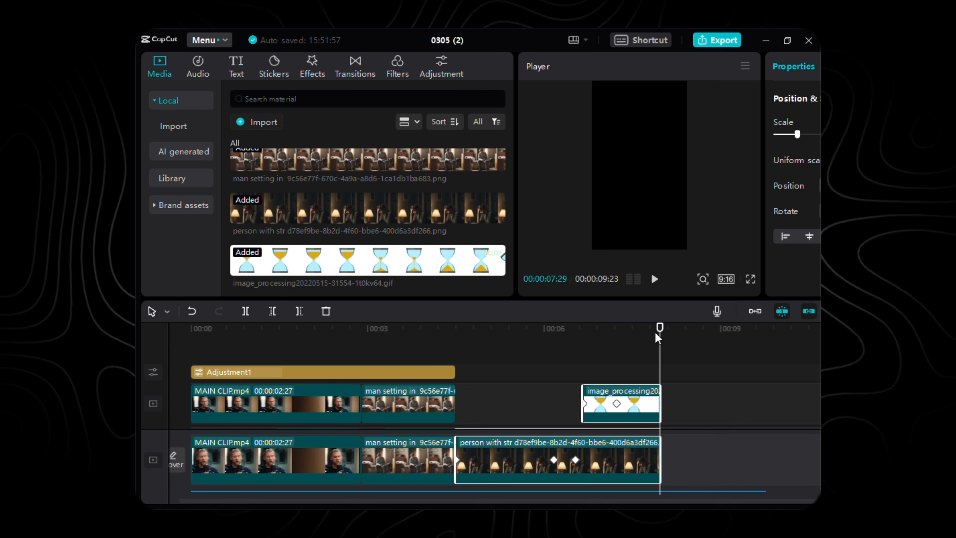
Add the Rebound Swing effect above the stressed-person image and extend it to 00:00:07:29.
{"action": "left_click", "coordinate": [314, 68]}
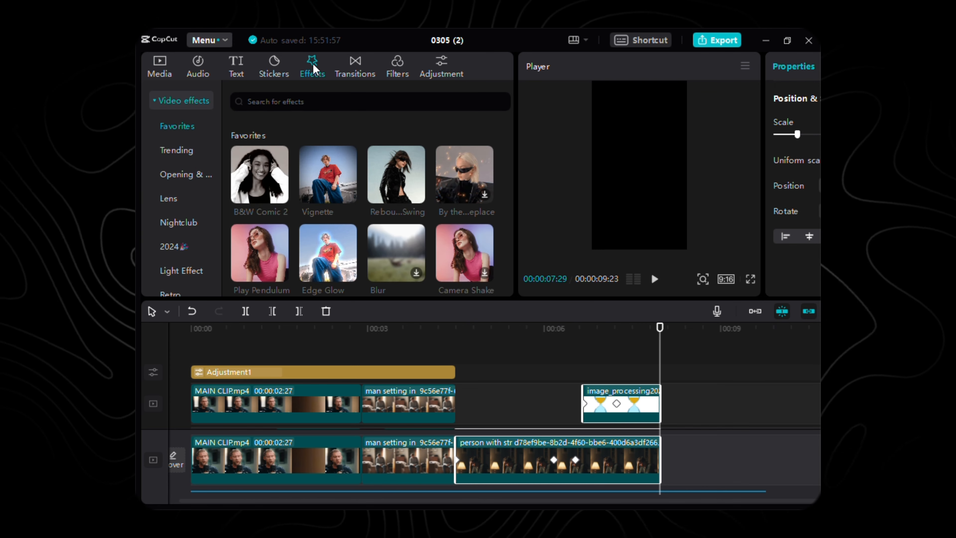
{"action": "left_click_drag", "start_coordinate": [379, 177], "coordinate": [489, 422]}
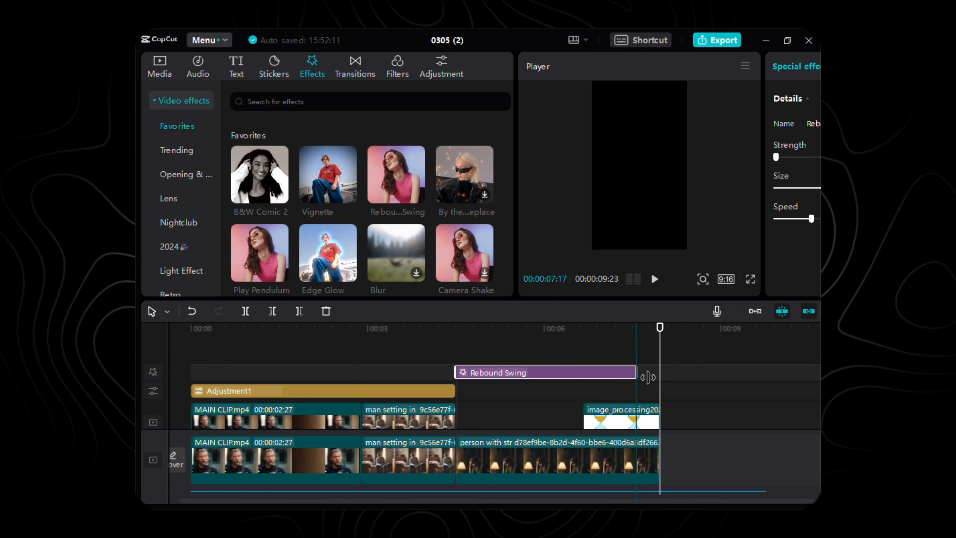
{"action": "left_click_drag", "start_coordinate": [647, 378], "coordinate": [661, 377]}
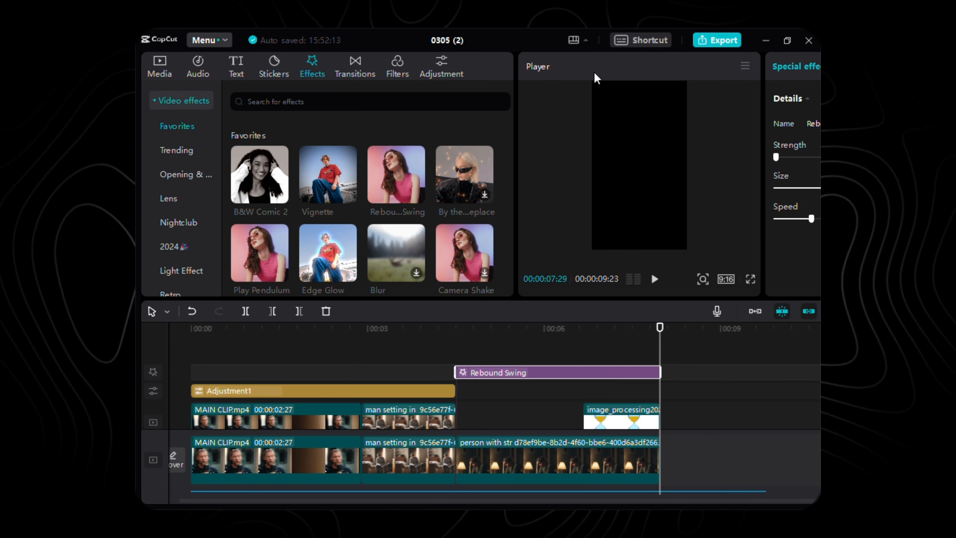
{"action": "left_click", "coordinate": [596, 84]}
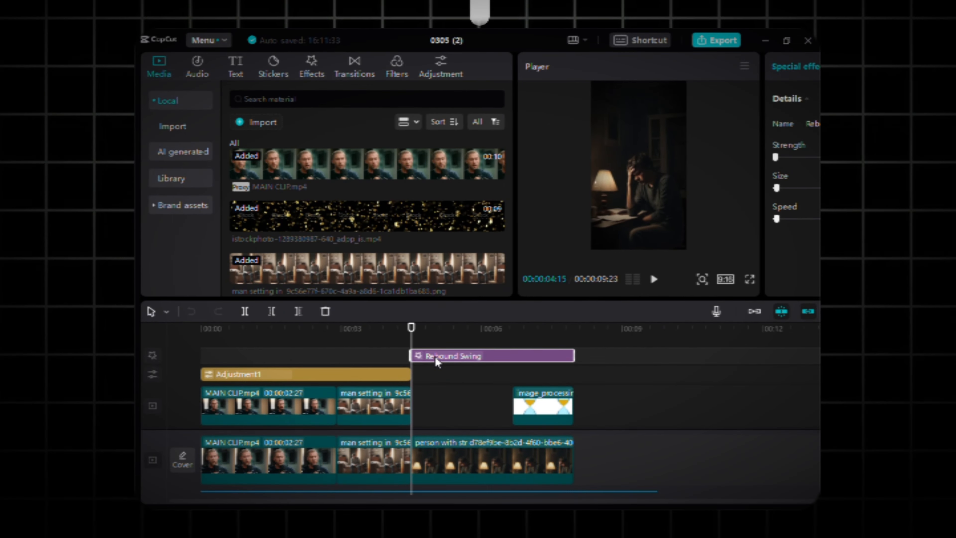
Add a custom adjustment layer over the stressed-person image with saturation -10 and contrast 7.
{"action": "left_click", "coordinate": [441, 66]}
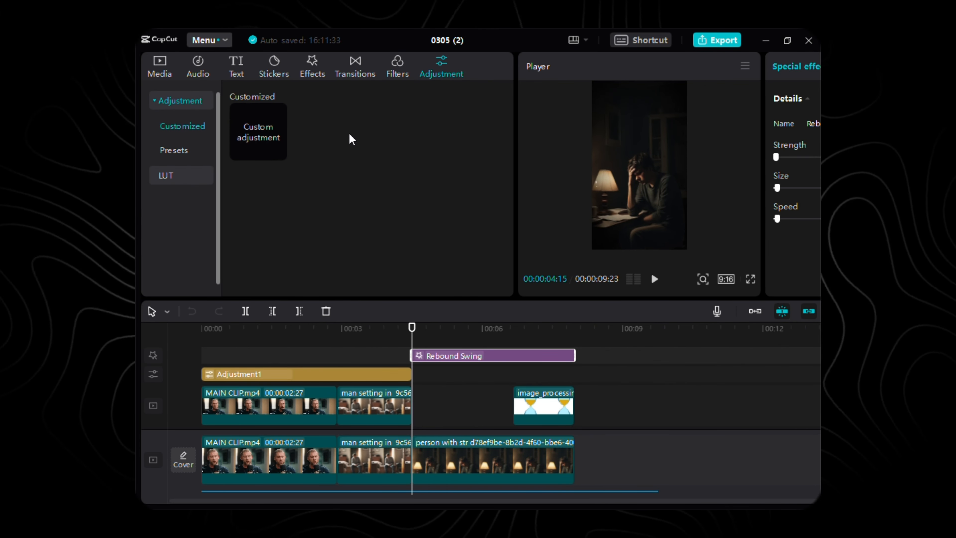
{"action": "left_click_drag", "start_coordinate": [275, 134], "coordinate": [443, 437]}
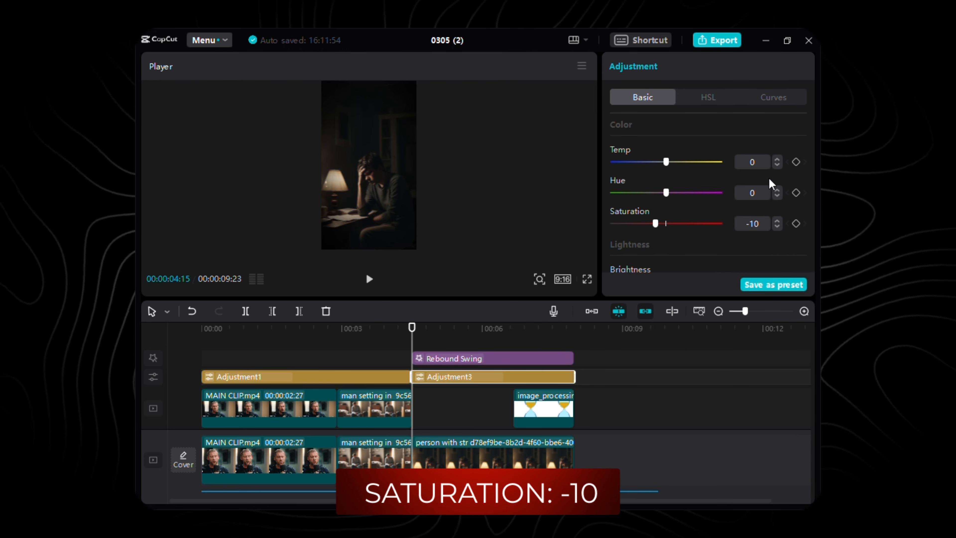
{"action": "scroll", "coordinate": [768, 208], "scroll_direction": "down", "scroll_amount": 2}
{"action": "left_click", "coordinate": [753, 264]}
{"action": "type", "text": "7"}
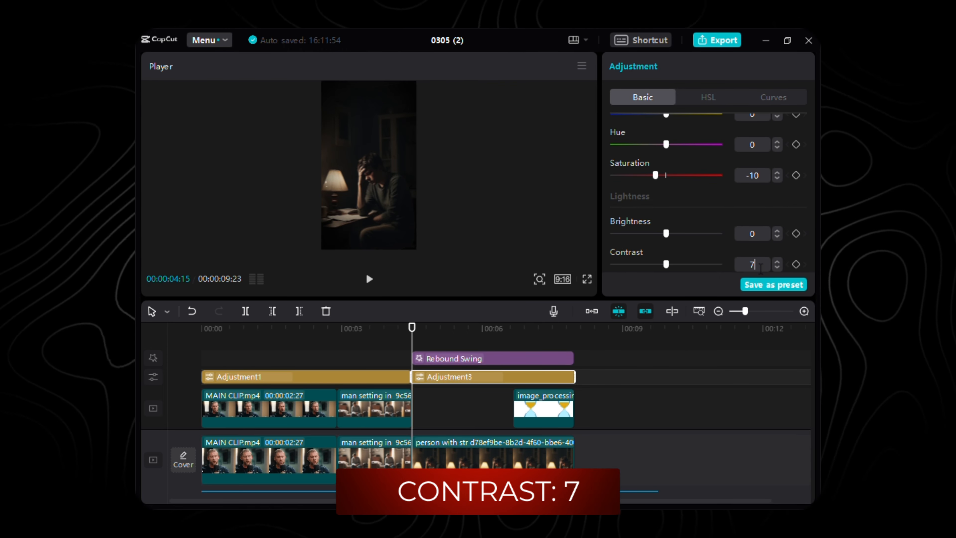
Set the new adjustment layer's highlight to -8, shadow to -4, whites to -7, blacks to -1 and illumination to 6.
{"action": "key", "text": "Tab"}
{"action": "key", "text": "Tab"}
{"action": "type", "text": "-"}
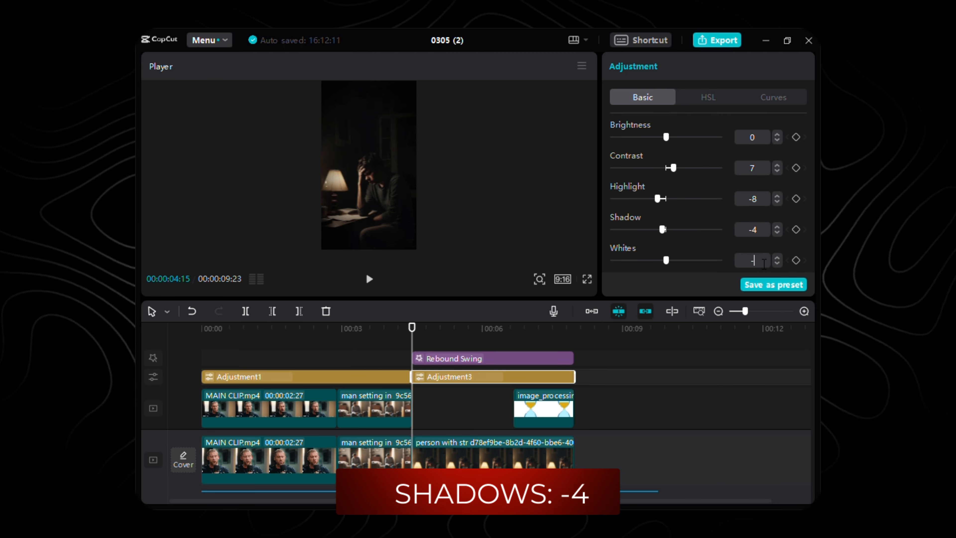
{"action": "key", "text": "Tab"}
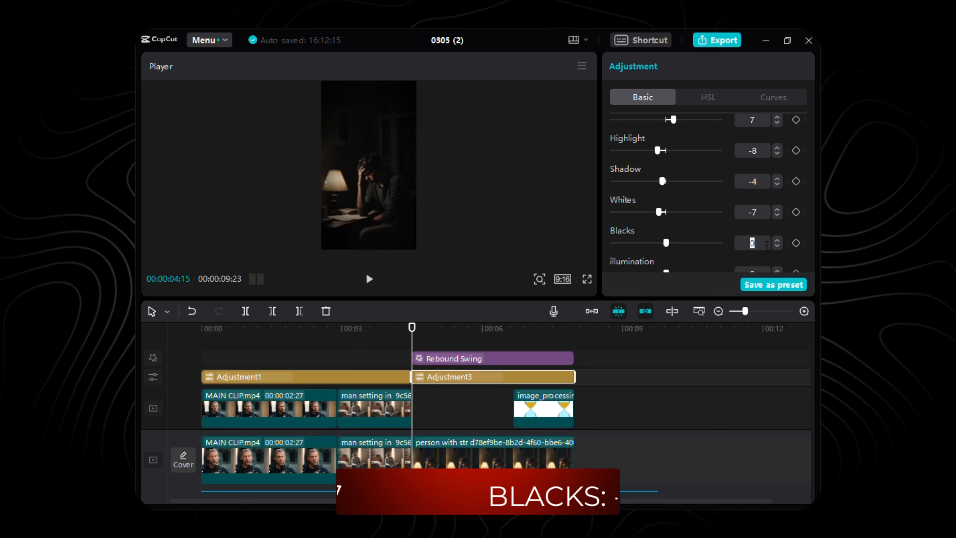
{"action": "type", "text": "-1"}
{"action": "key", "text": "Tab"}
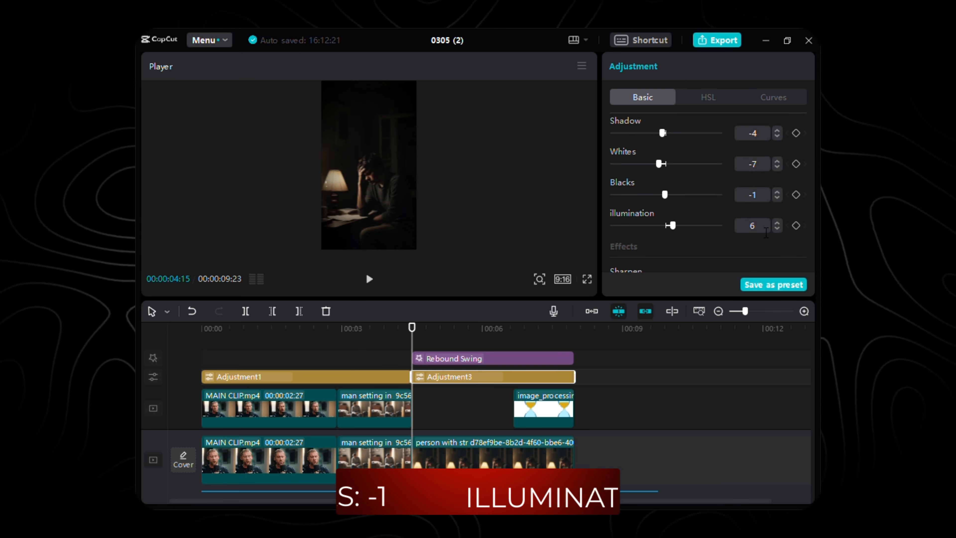
{"action": "scroll", "coordinate": [766, 231], "scroll_direction": "down", "scroll_amount": 3}
{"action": "left_click", "coordinate": [765, 266]}
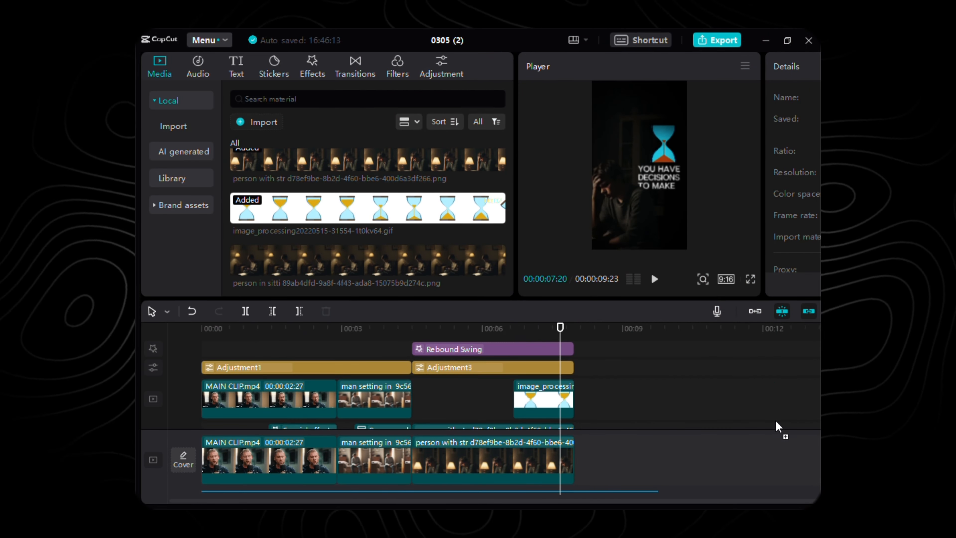
Append the "person in sitti" image to the main track and trim it to end at 00:00:09:23.
{"action": "left_click_drag", "start_coordinate": [776, 421], "coordinate": [715, 494]}
{"action": "left_click_drag", "start_coordinate": [644, 336], "coordinate": [656, 339]}
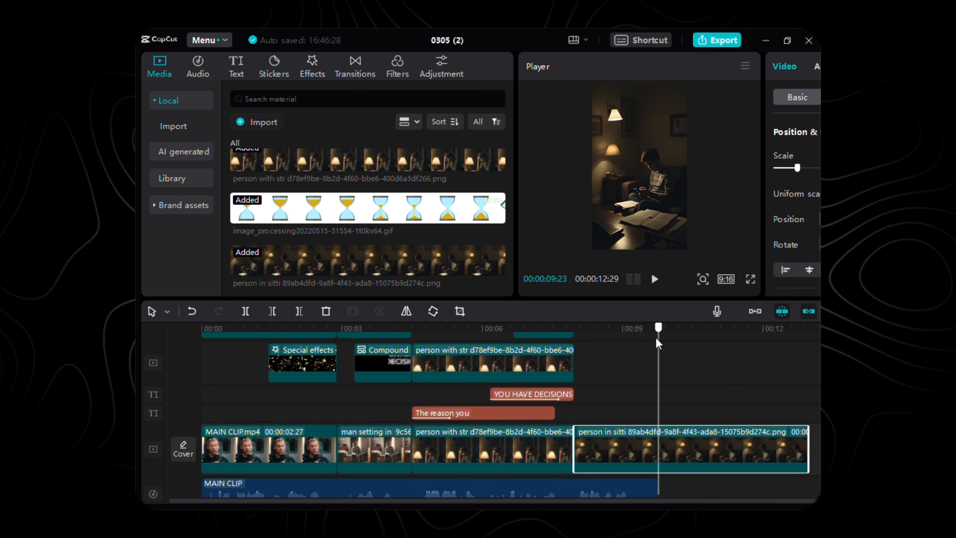
{"action": "left_click", "coordinate": [300, 312]}
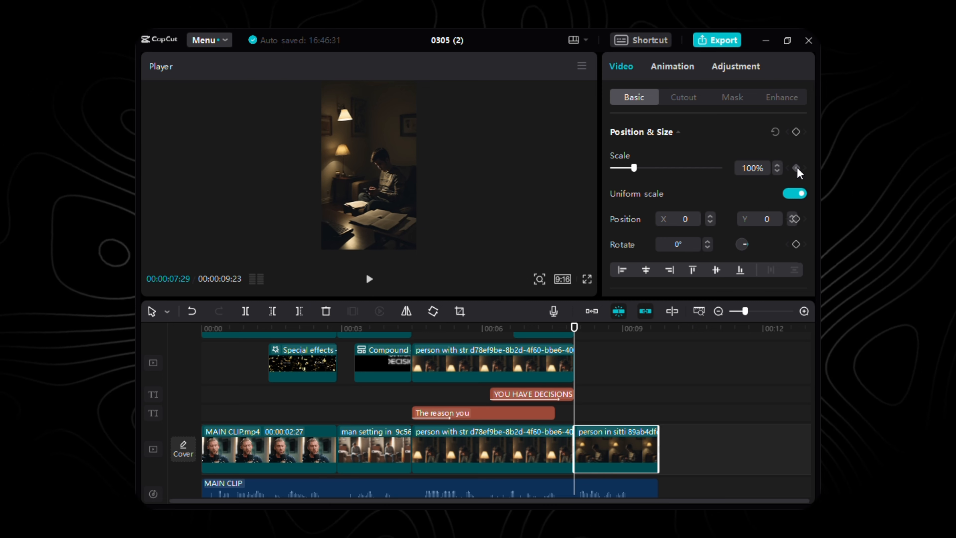
Keyframe the sitting-person image at 00:00:07:29 with scale 119% and rotation -2°.
{"action": "type", "text": "1"}
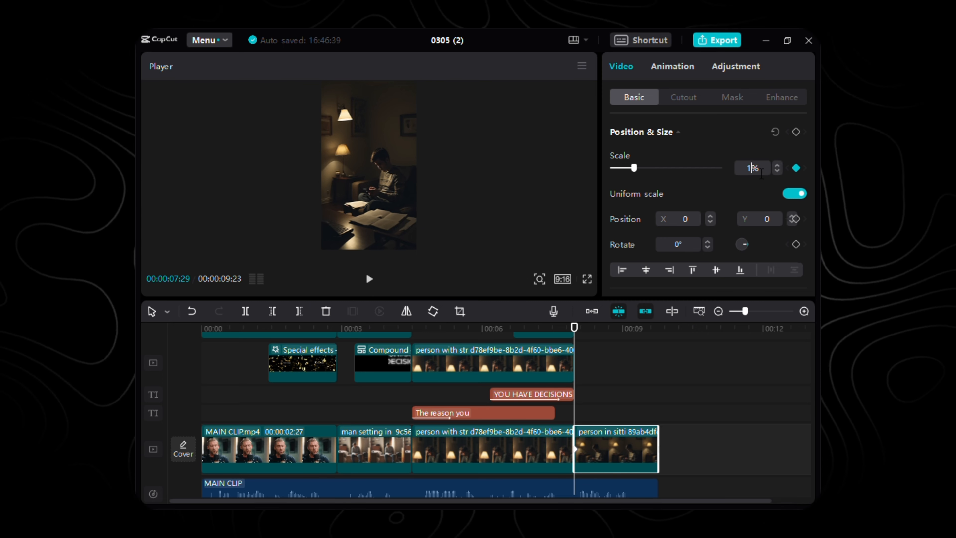
{"action": "type", "text": "19"}
{"action": "key", "text": "Return"}
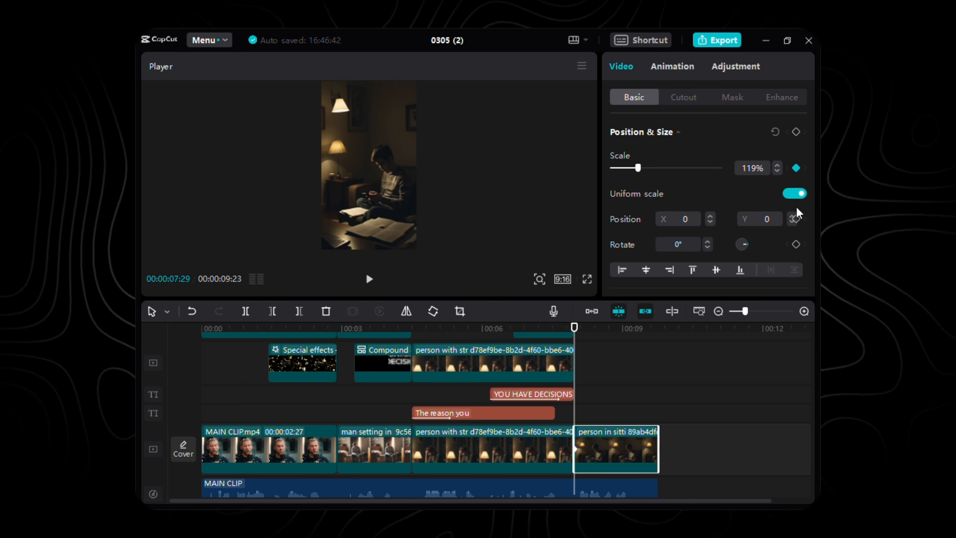
{"action": "left_click", "coordinate": [708, 247]}
{"action": "left_click", "coordinate": [708, 247]}
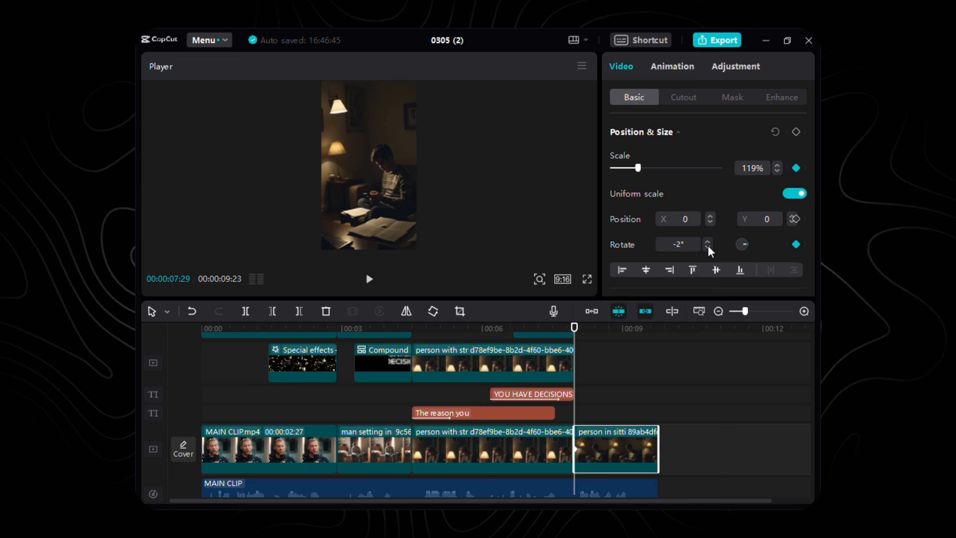
Keyframe the sitting-person image at 00:00:09:20 with scale 100% and rotation 0°.
{"action": "left_click_drag", "start_coordinate": [577, 329], "coordinate": [660, 351]}
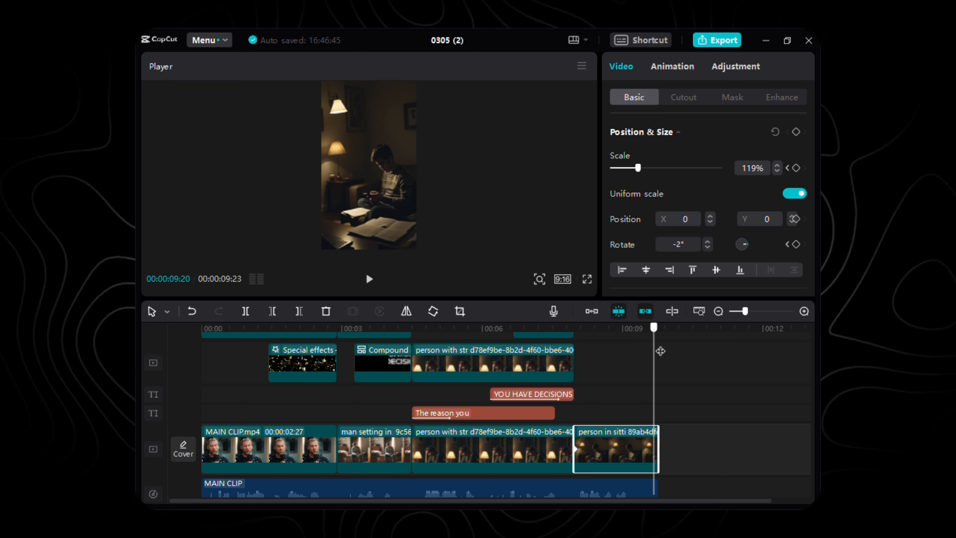
{"action": "left_click", "coordinate": [766, 174]}
{"action": "type", "text": "10"}
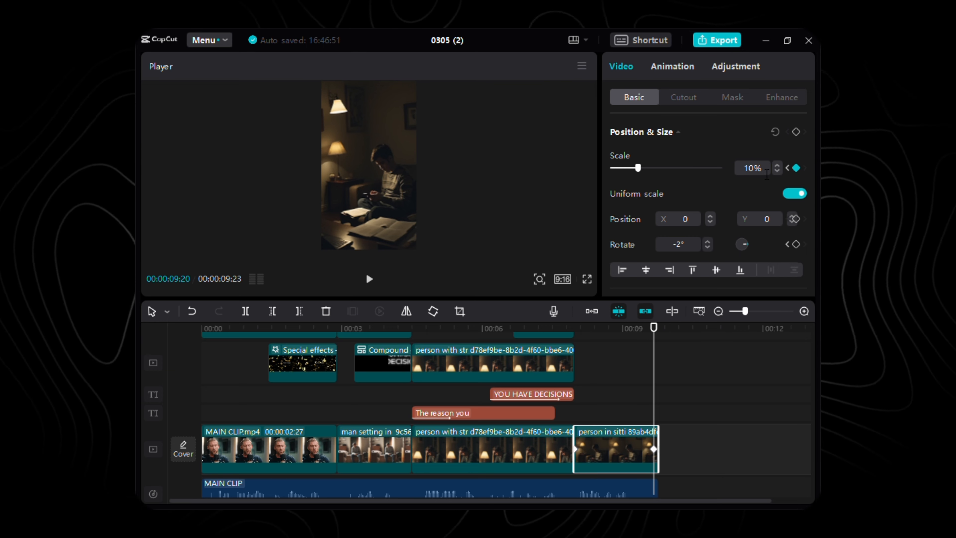
{"action": "type", "text": "0"}
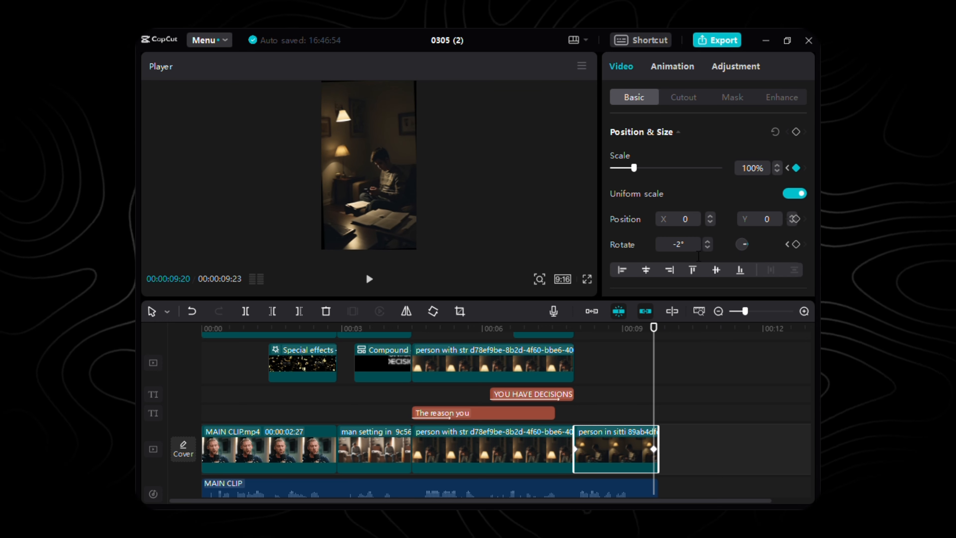
{"action": "double_click", "coordinate": [708, 241]}
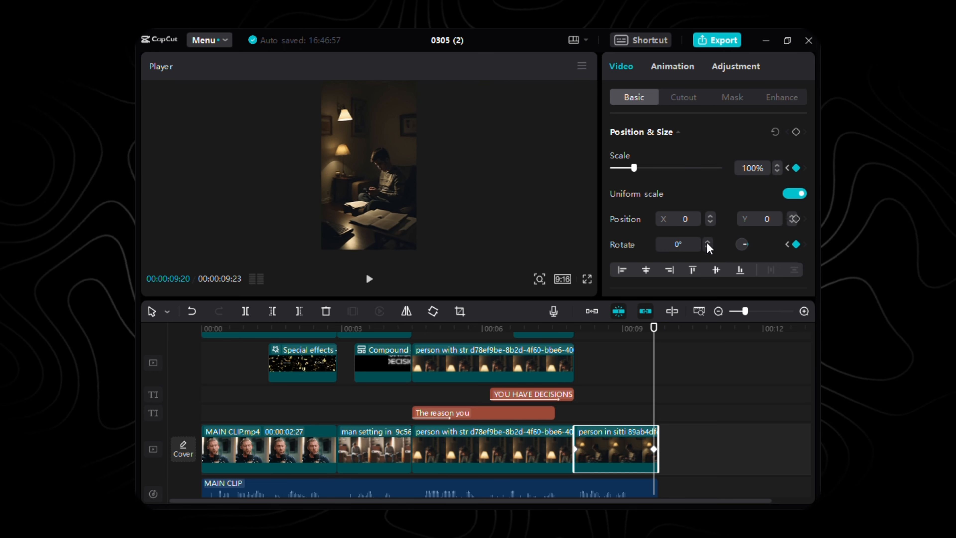
Extend the second adjustment layer to the end of the sitting-person image.
{"action": "left_click_drag", "start_coordinate": [659, 335], "coordinate": [657, 394]}
{"action": "scroll", "coordinate": [590, 386], "scroll_direction": "up", "scroll_amount": 3}
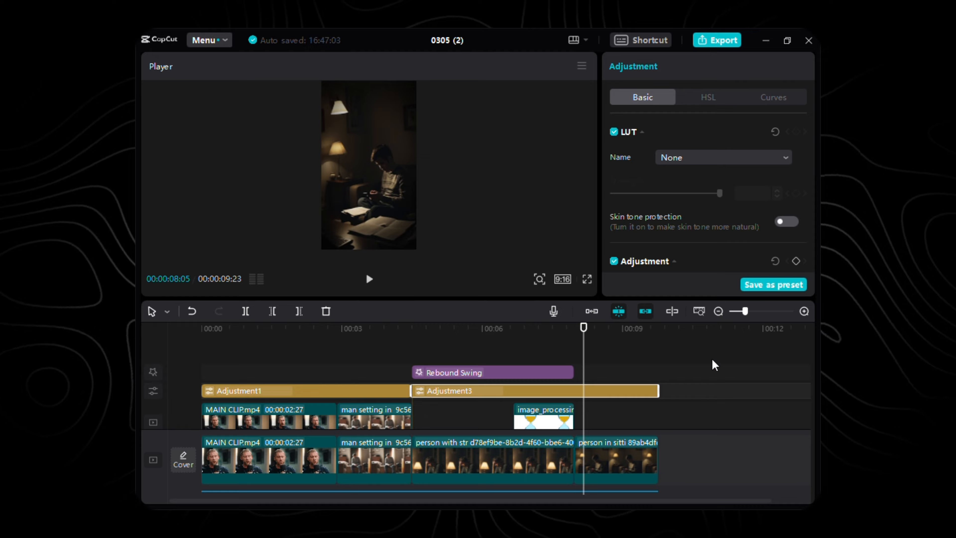